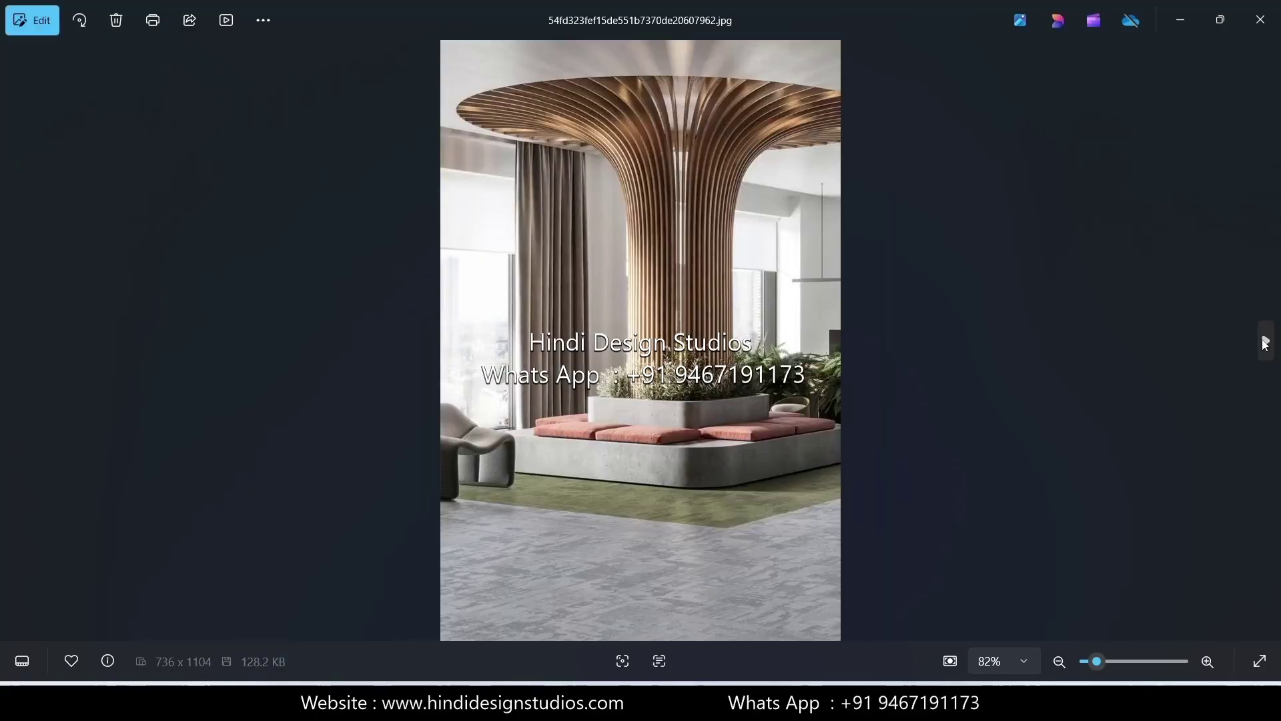
# Browse the reference photos of flared, tree-like columns, then put the image viewer away
pyautogui.click(1265, 342)
pyautogui.click(1266, 341)
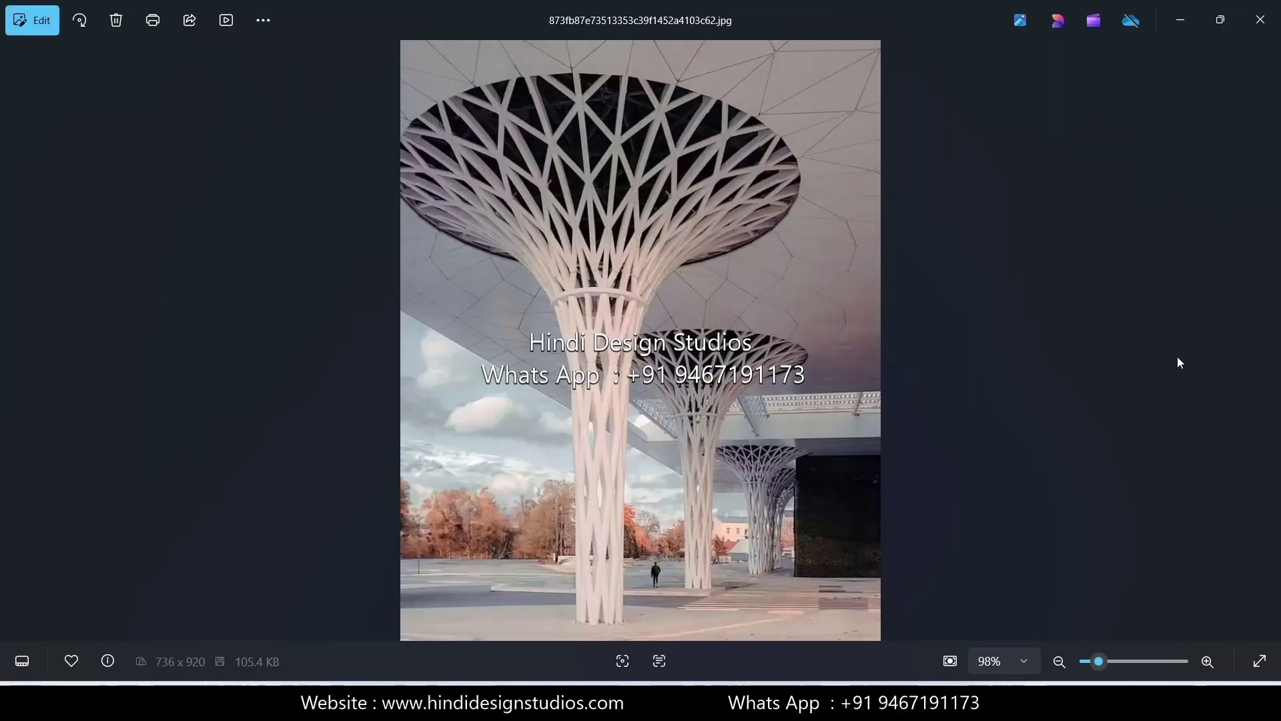
pyautogui.click(1263, 340)
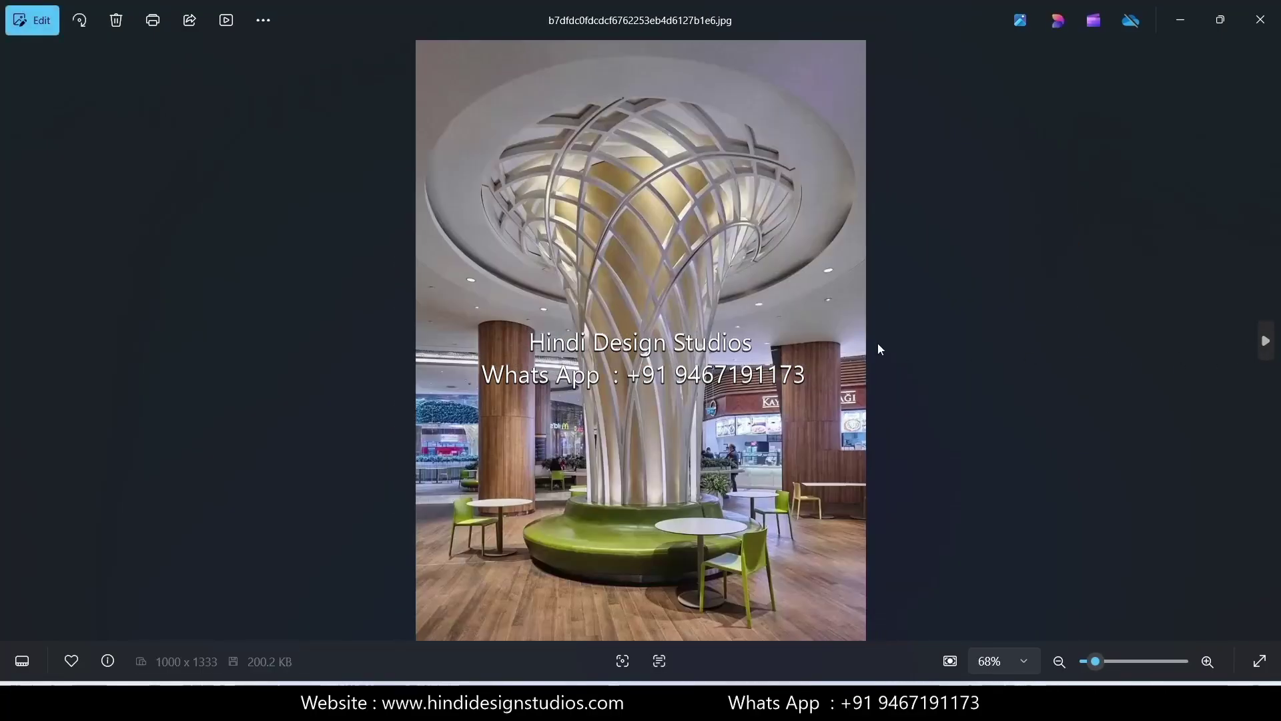
pyautogui.click(1266, 340)
pyautogui.click(1181, 19)
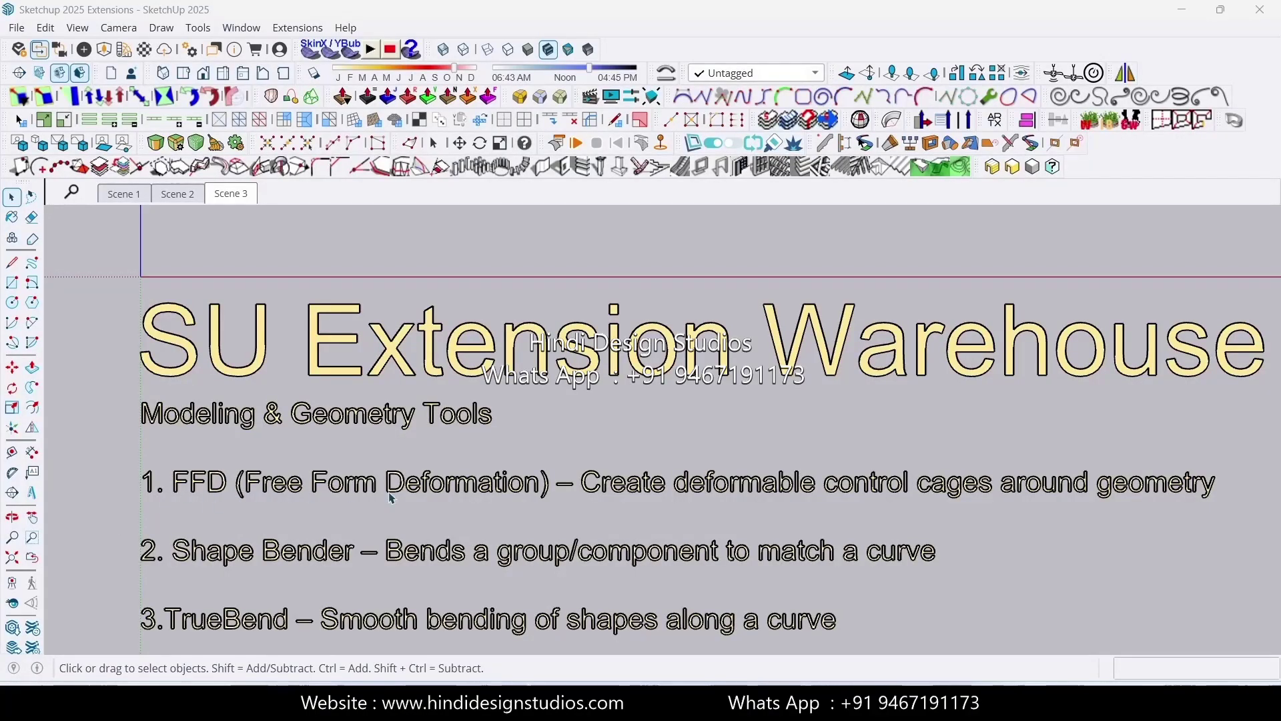
# Look up "ffd" in the Extension Warehouse, view the SketchyFFD (Classic) page, and close the Warehouse
pyautogui.click(297, 27)
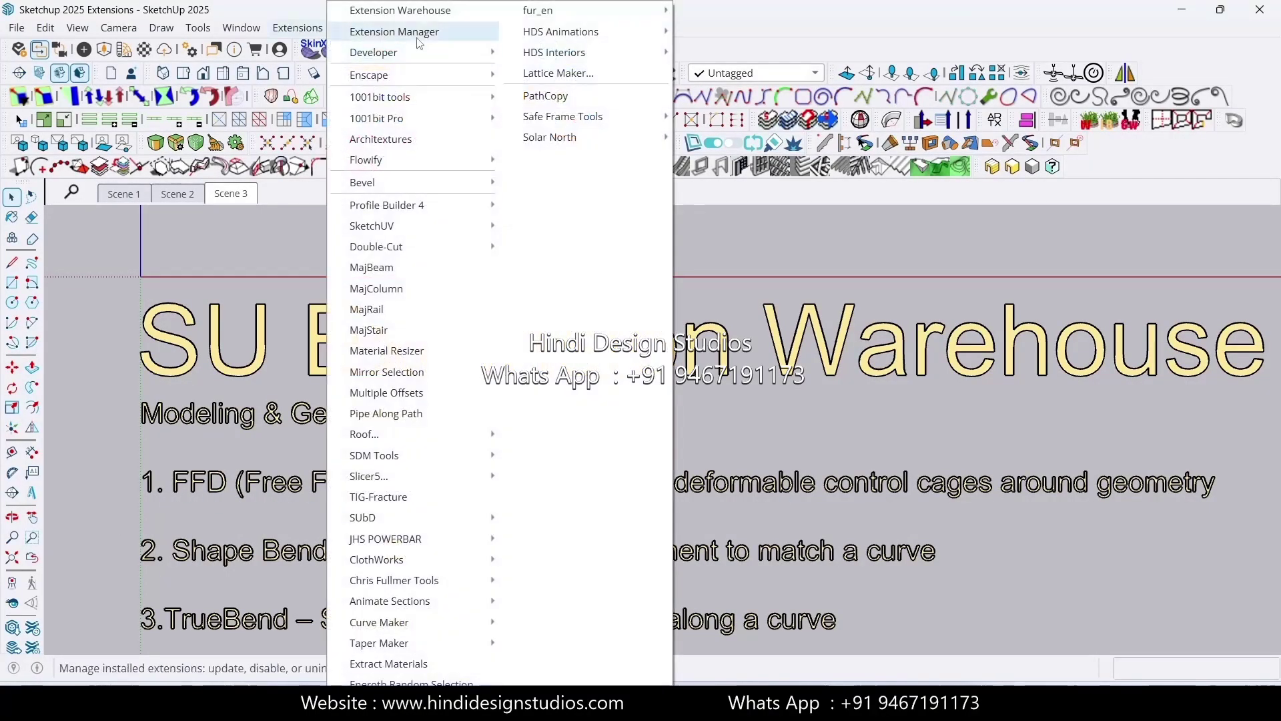
pyautogui.click(423, 15)
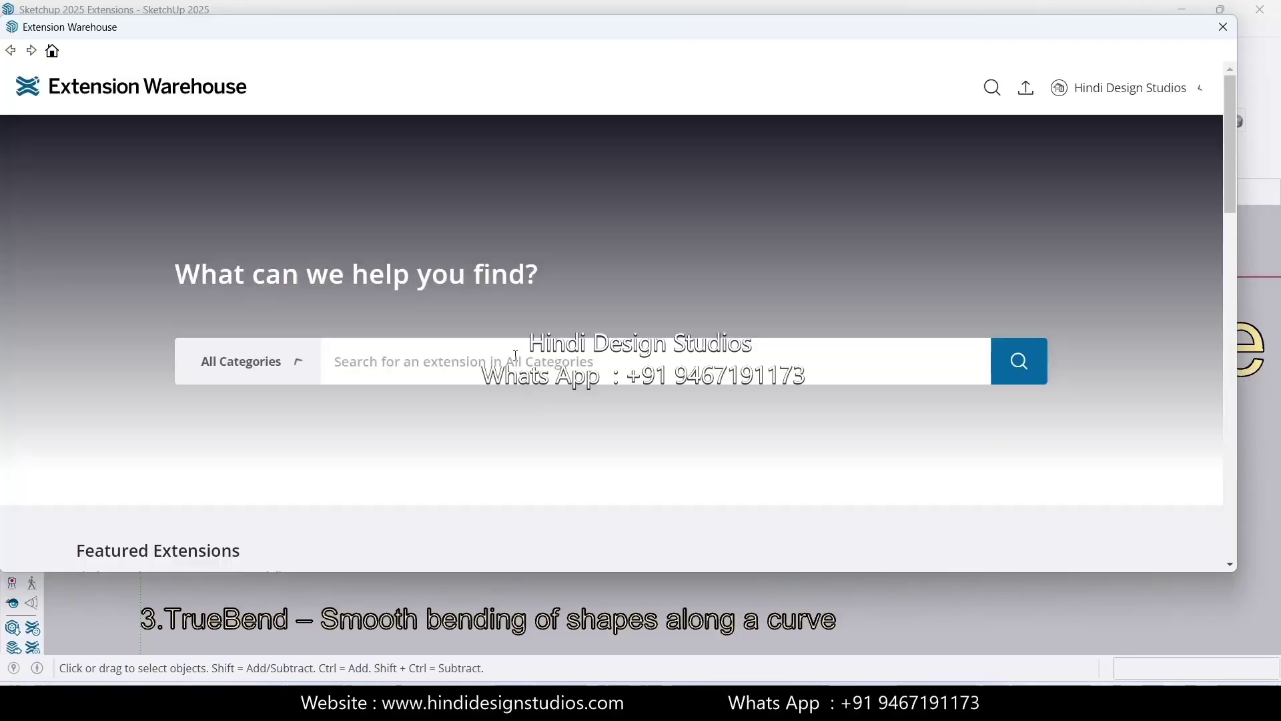
pyautogui.write('ffd')
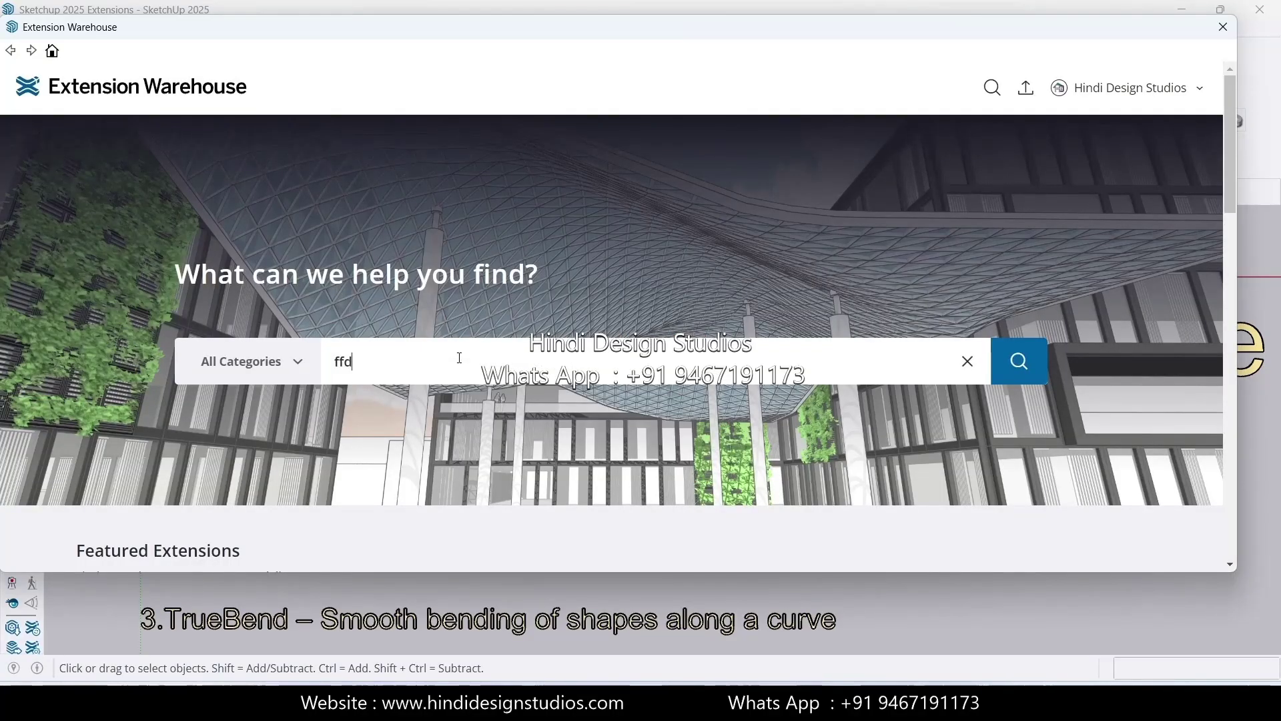
pyautogui.press('Return')
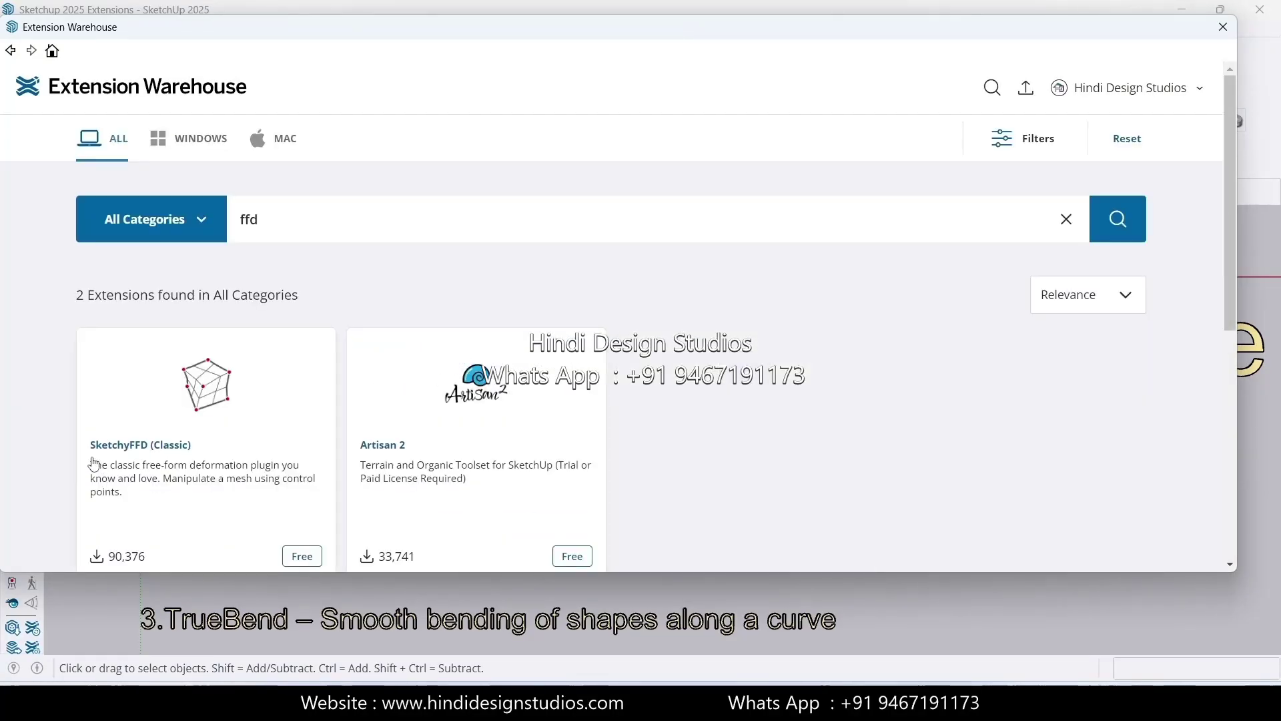
pyautogui.click(177, 454)
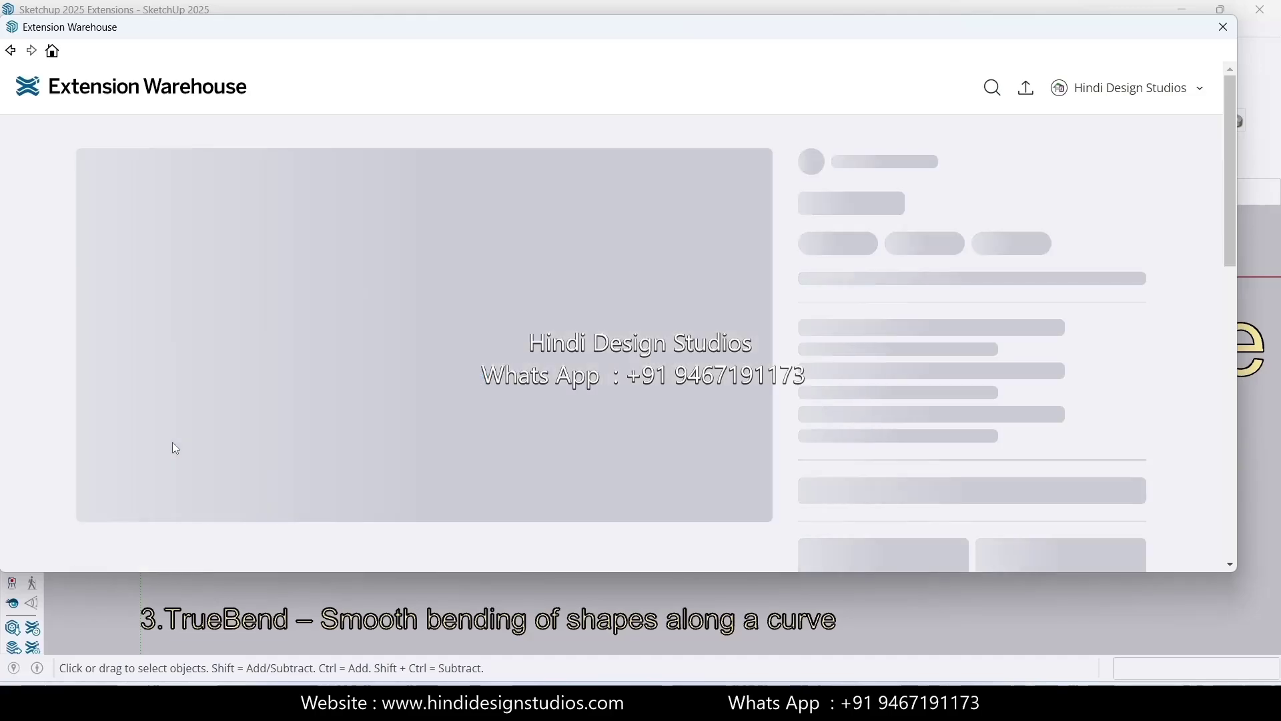
pyautogui.scroll(-1, 1170, 495)
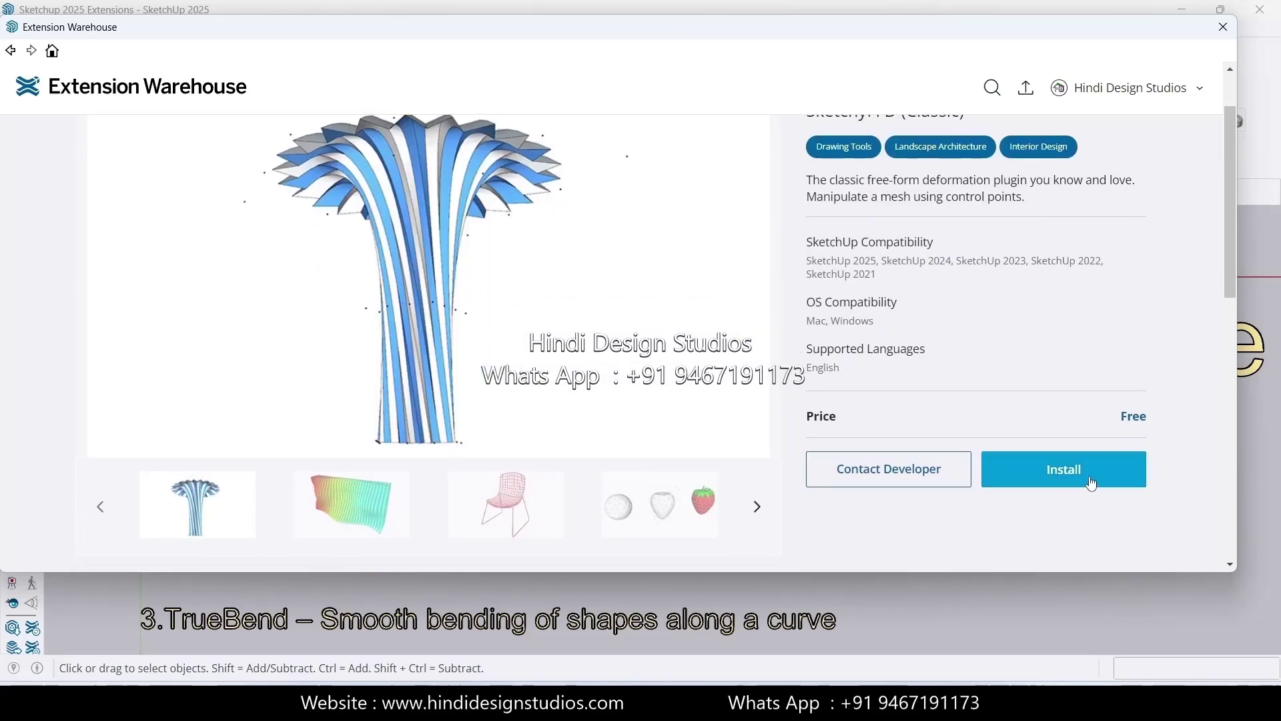
pyautogui.click(1224, 27)
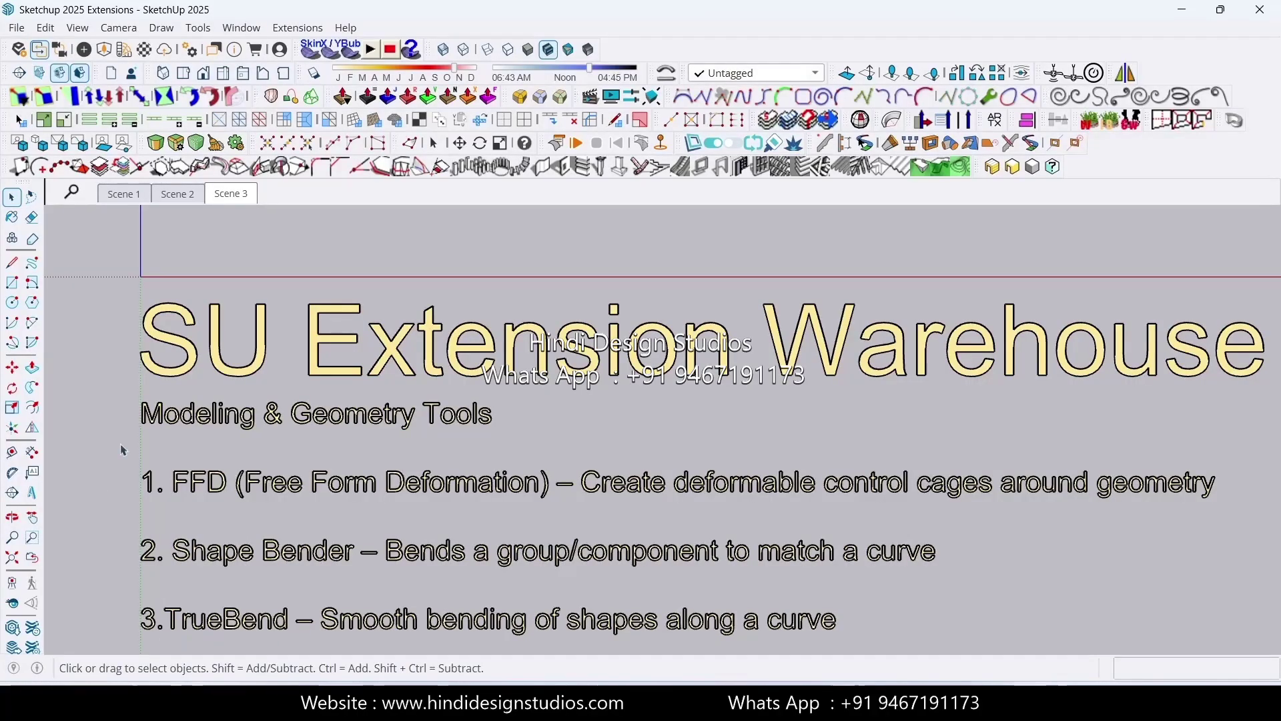
# Look up "truebend" in the Extension Warehouse, view the TrueBend extension page, and close the Warehouse
pyautogui.click(298, 29)
pyautogui.click(400, 10)
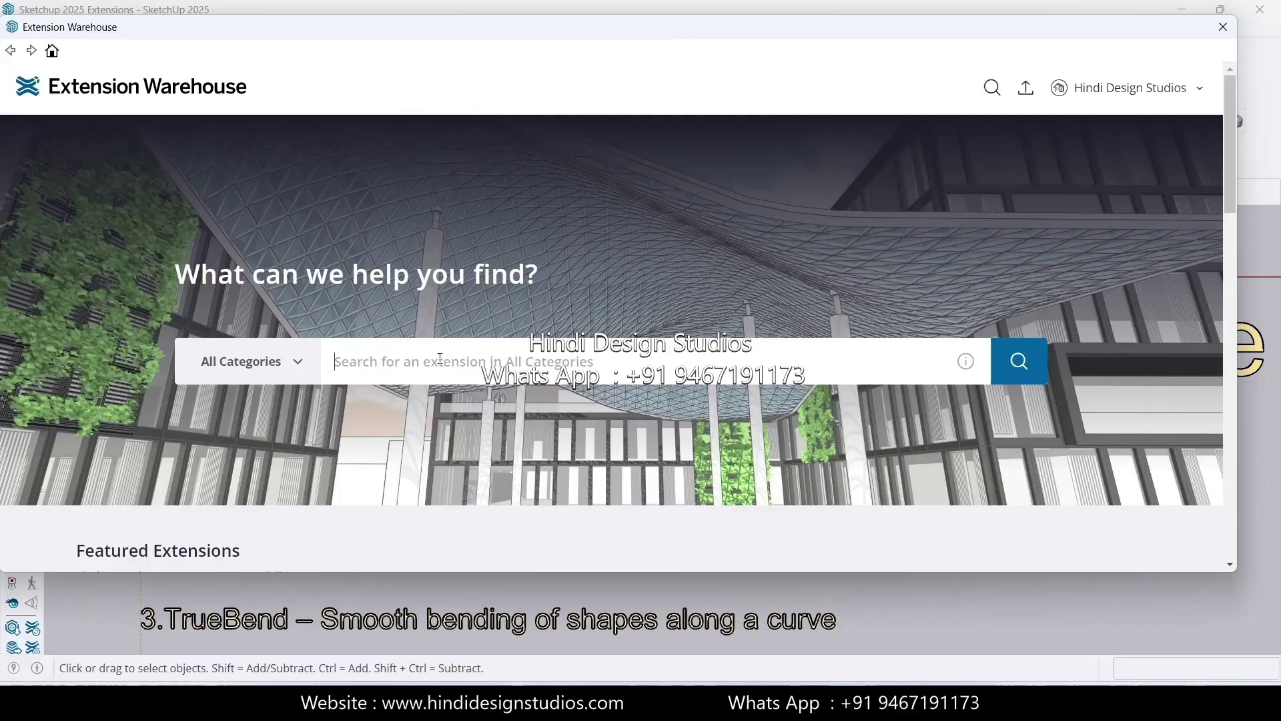
pyautogui.write('truebend')
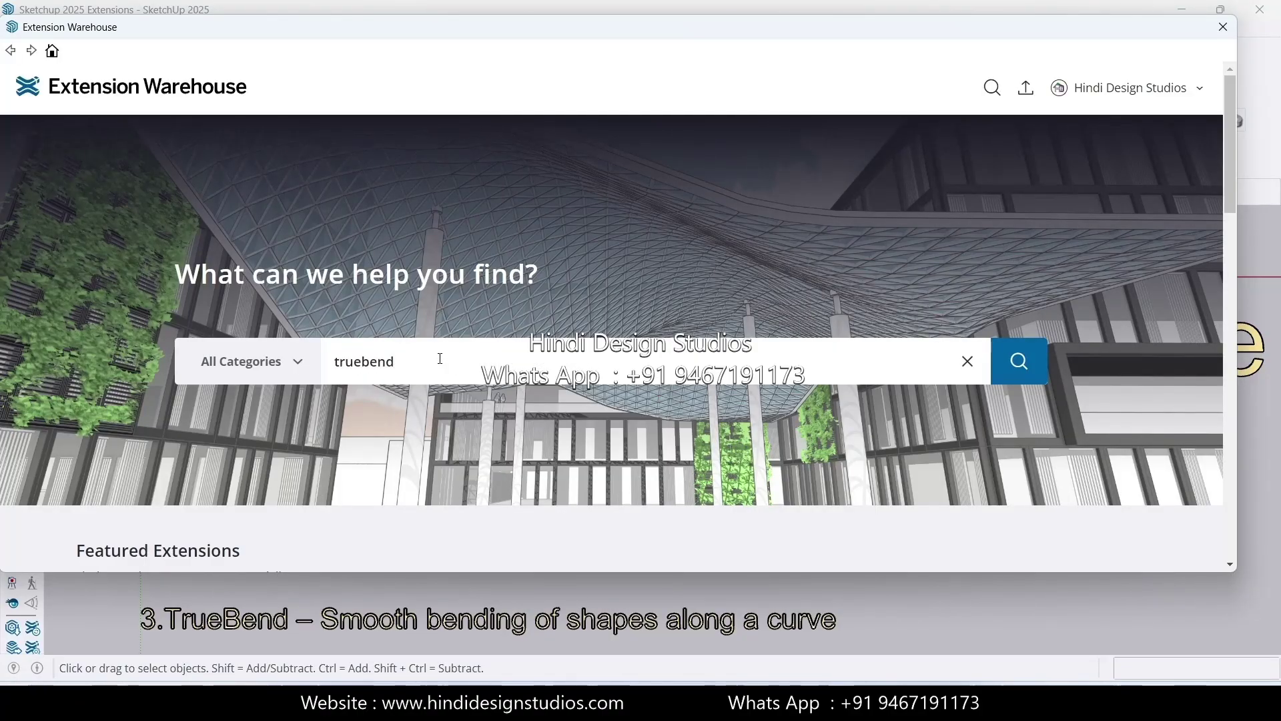
pyautogui.press('Return')
pyautogui.click(157, 442)
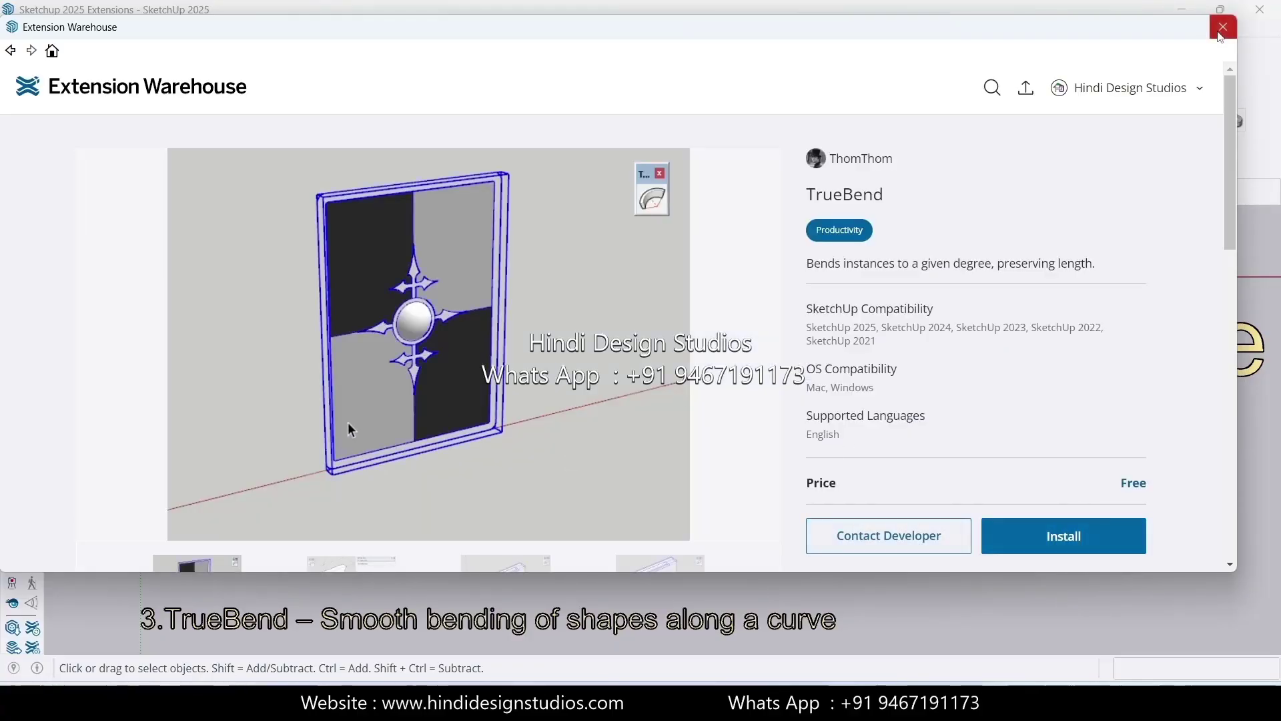
pyautogui.click(1223, 26)
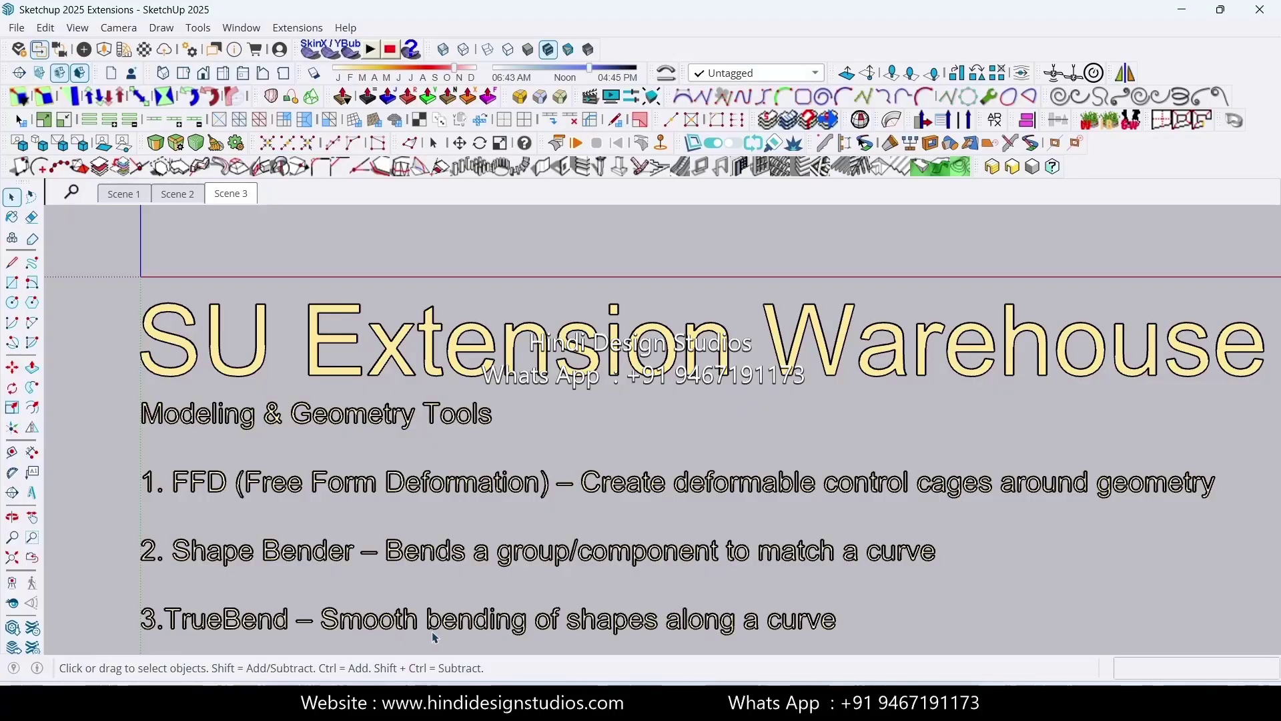
# Switch to the image viewer to examine the reference photo of the flared timber-rib column
pyautogui.hotkey('alt', 'Tab')
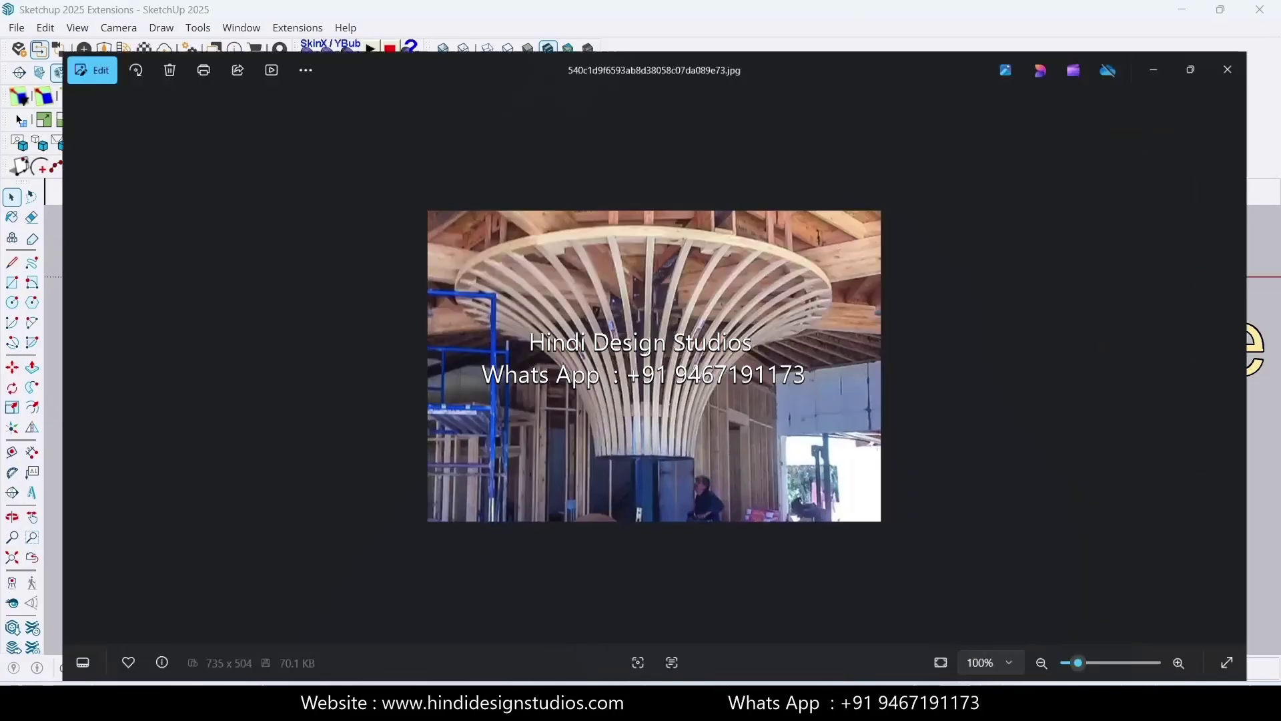
pyautogui.hotkey('alt', 'Tab')
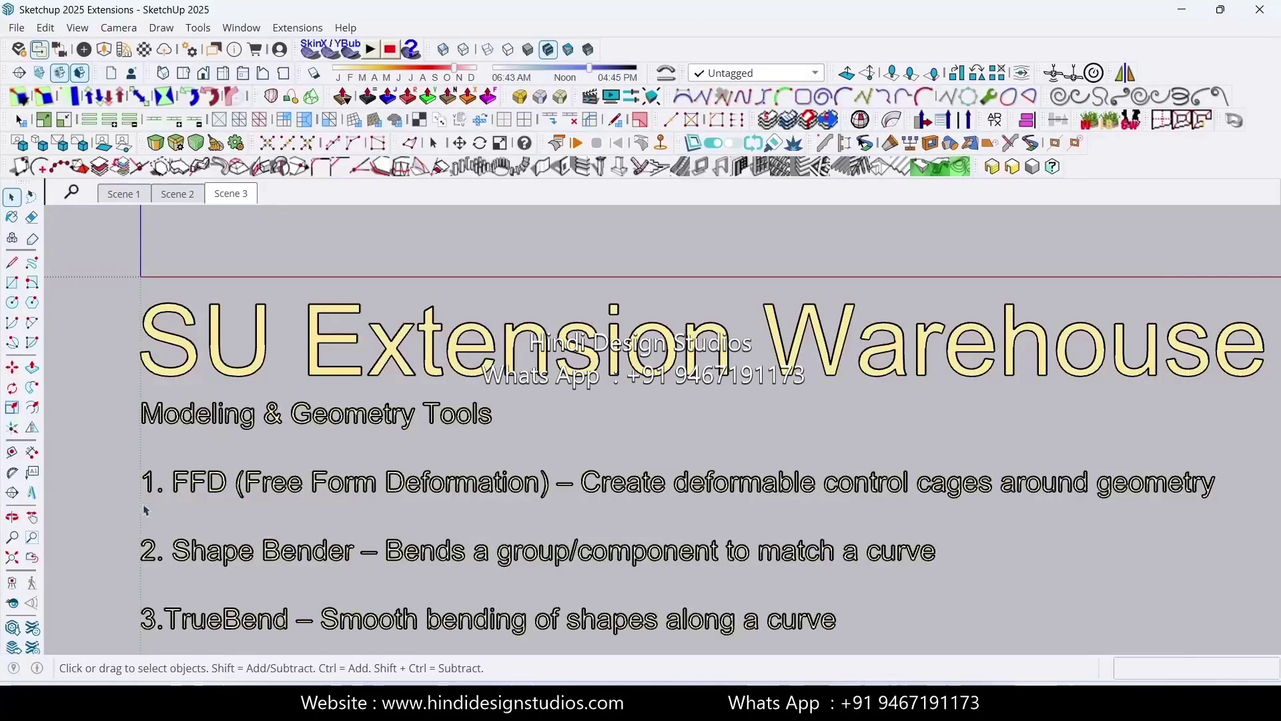
pyautogui.hotkey('alt', 'Tab')
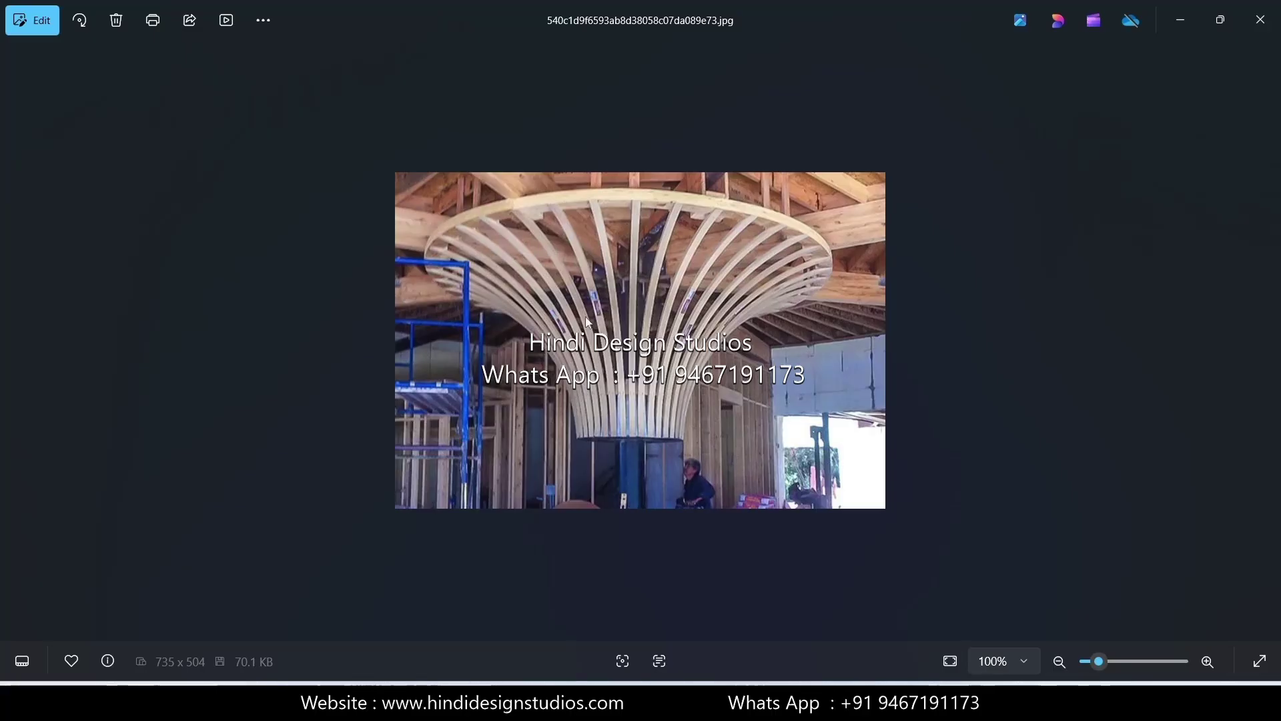
# Switch to the SketchUp model "HDS Sketchup Extensions Part 02" and draw a 100-sided circle with a 5' radius centred on the origin
pyautogui.moveTo(845, 706)
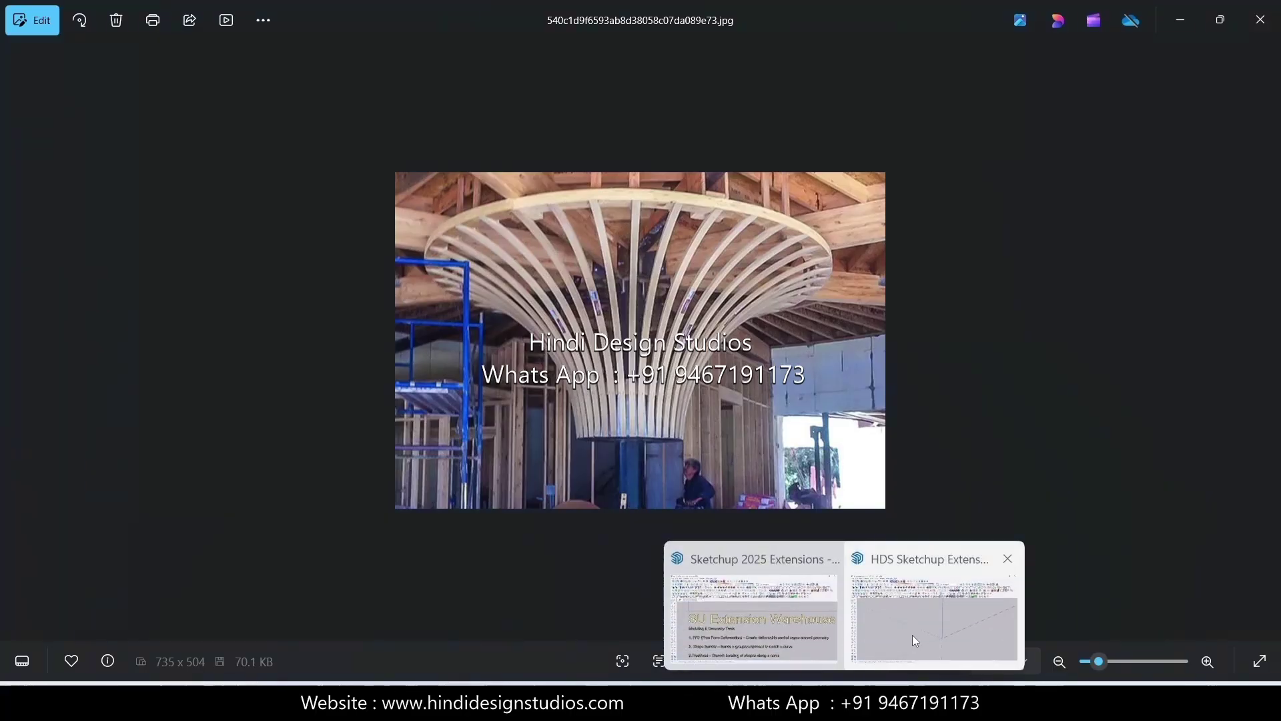
pyautogui.click(912, 639)
pyautogui.press('c')
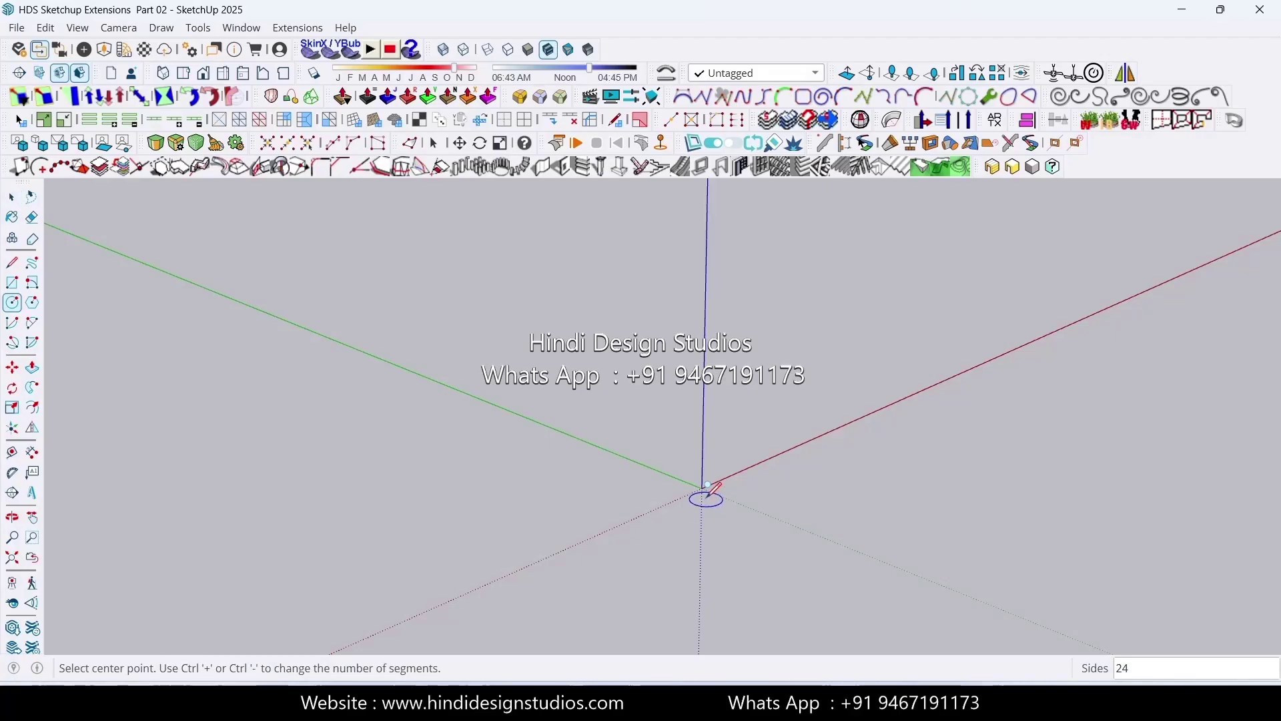
pyautogui.write('100')
pyautogui.press('Return')
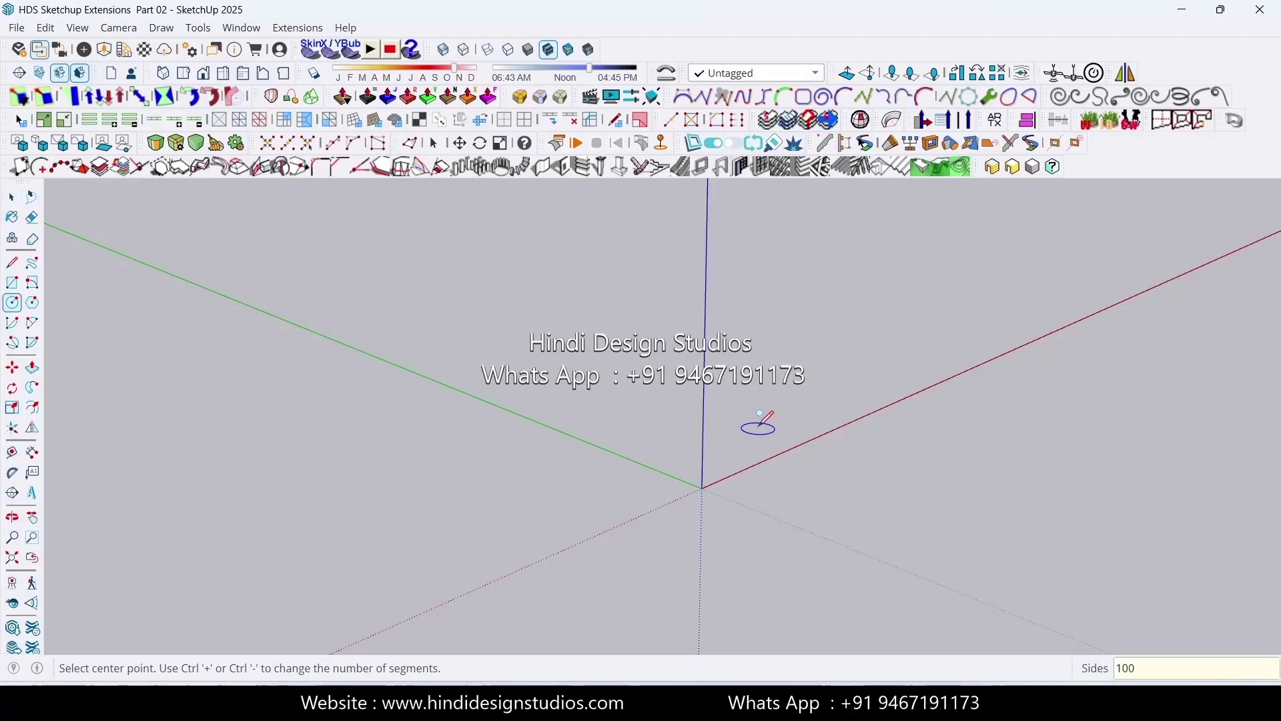
pyautogui.click(702, 490)
pyautogui.moveTo(778, 443); pyautogui.dragTo(719, 419, button='middle')
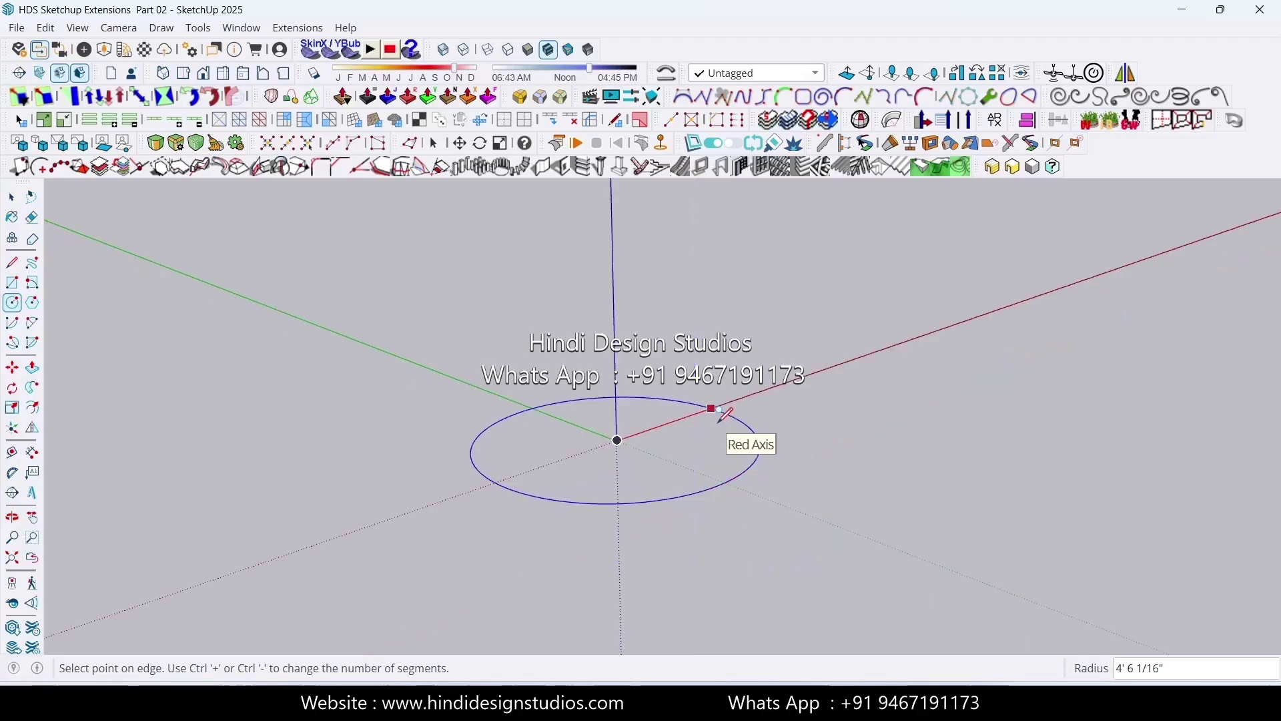
pyautogui.write("5'")
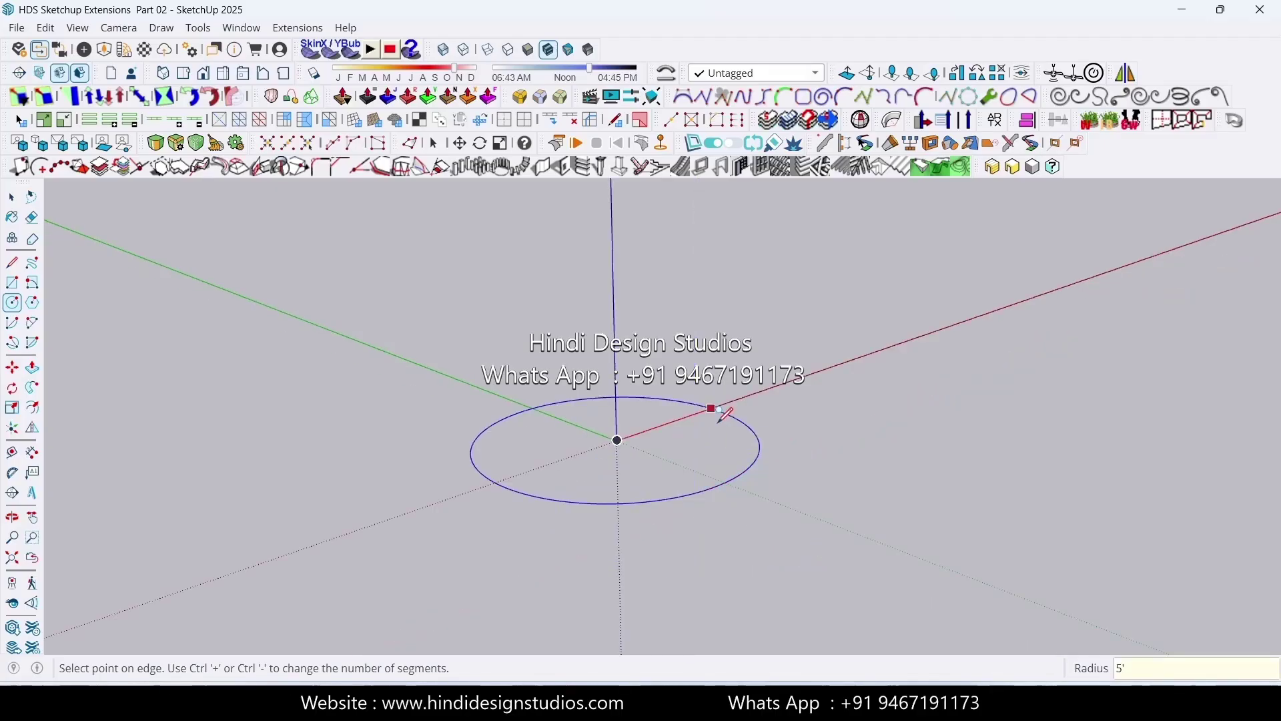
pyautogui.press('Return')
pyautogui.press('space')
pyautogui.moveTo(725, 415); pyautogui.dragTo(479, 465, button='middle')
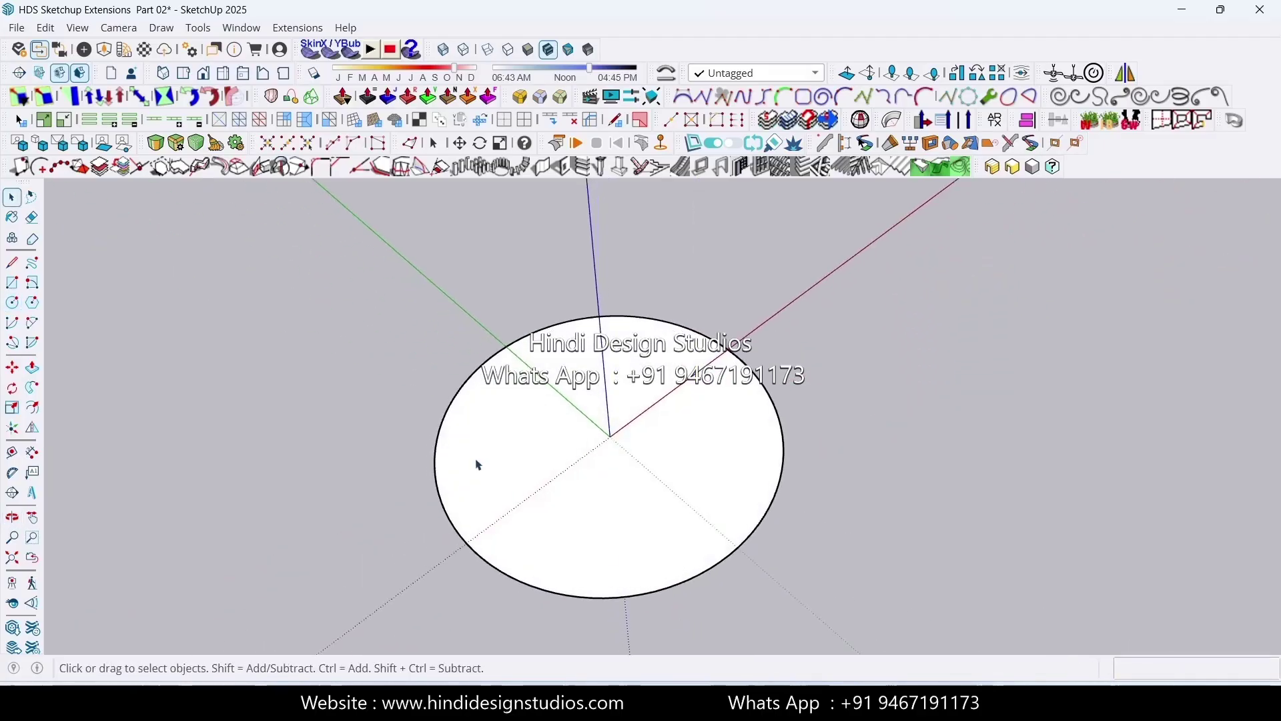
# Measure across the circle from its edge point on the red axis
pyautogui.click(12, 452)
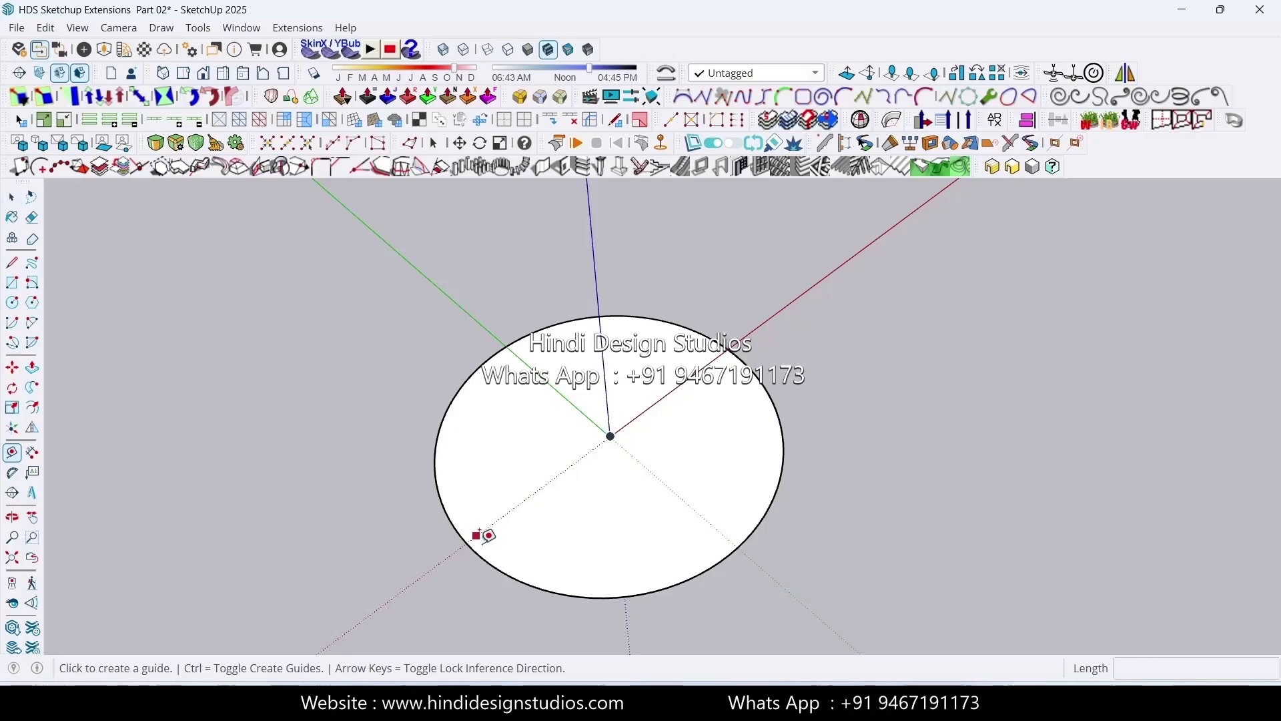
pyautogui.click(471, 537)
pyautogui.press('space')
# Copy the circle's face and edge 10' straight up along the blue axis
pyautogui.doubleClick(632, 502)
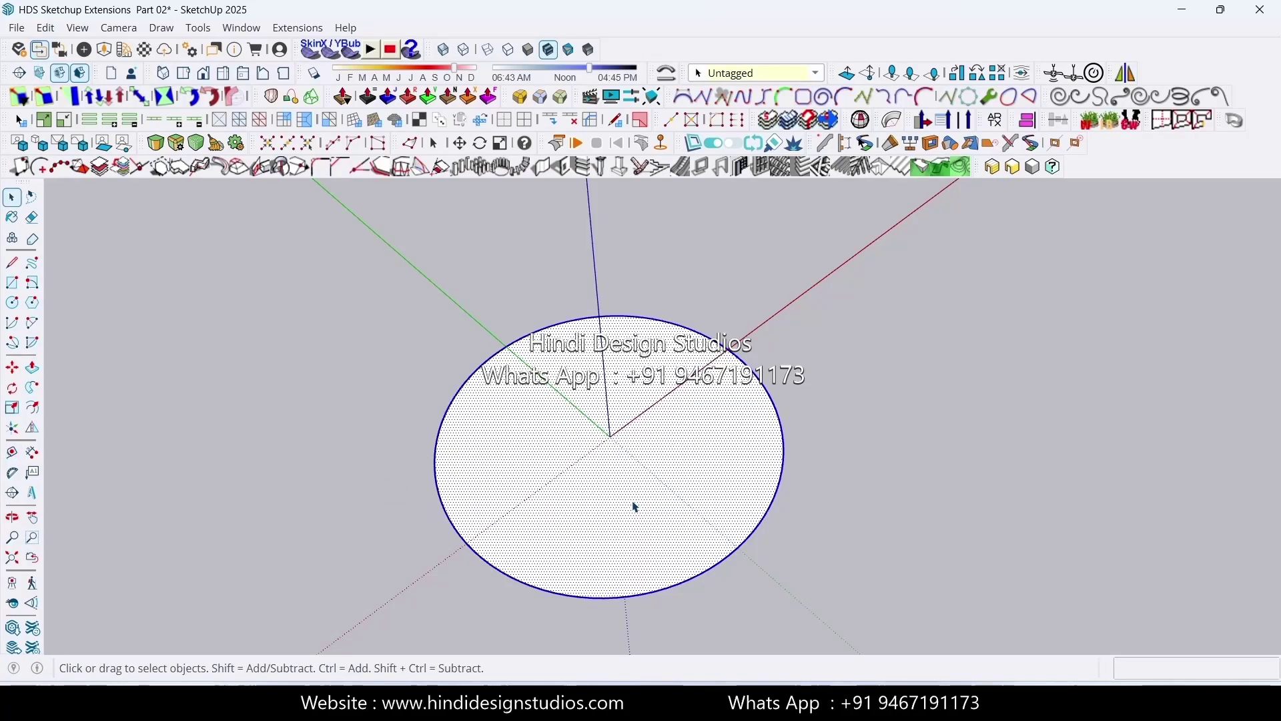
pyautogui.press('m')
pyautogui.press('ctrl')
pyautogui.click(611, 437)
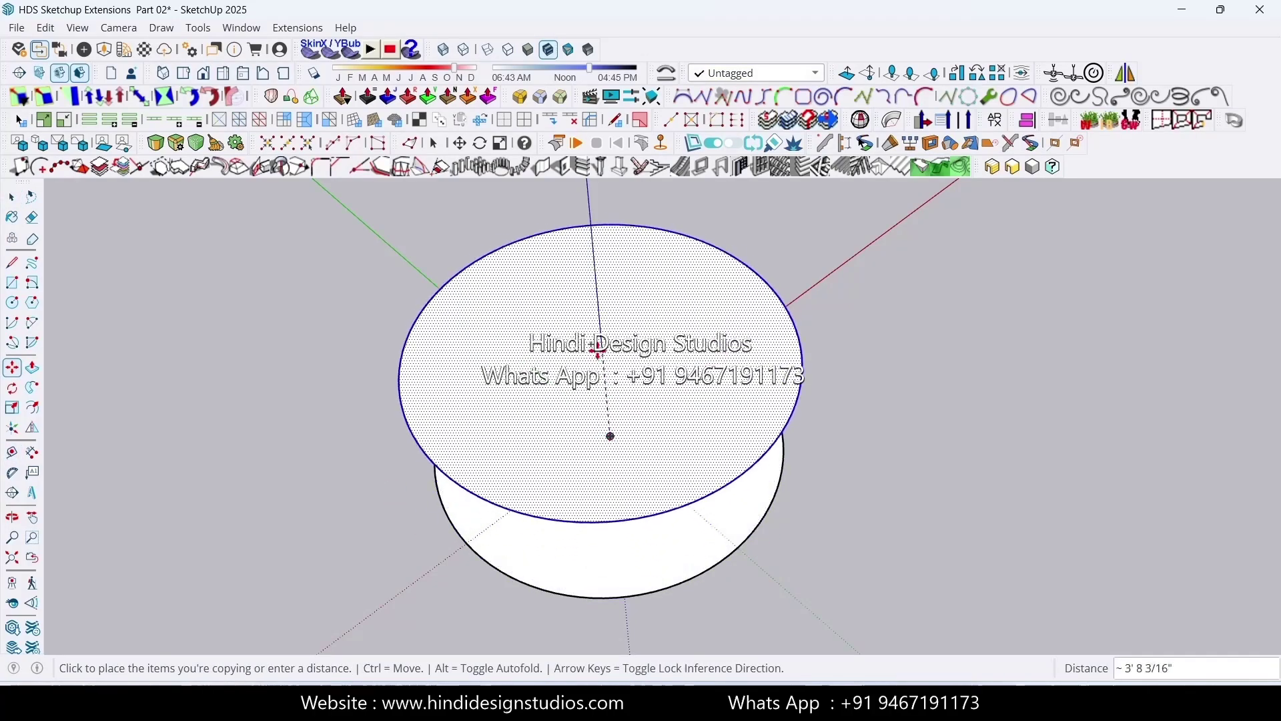
pyautogui.write("10'")
pyautogui.press('Return')
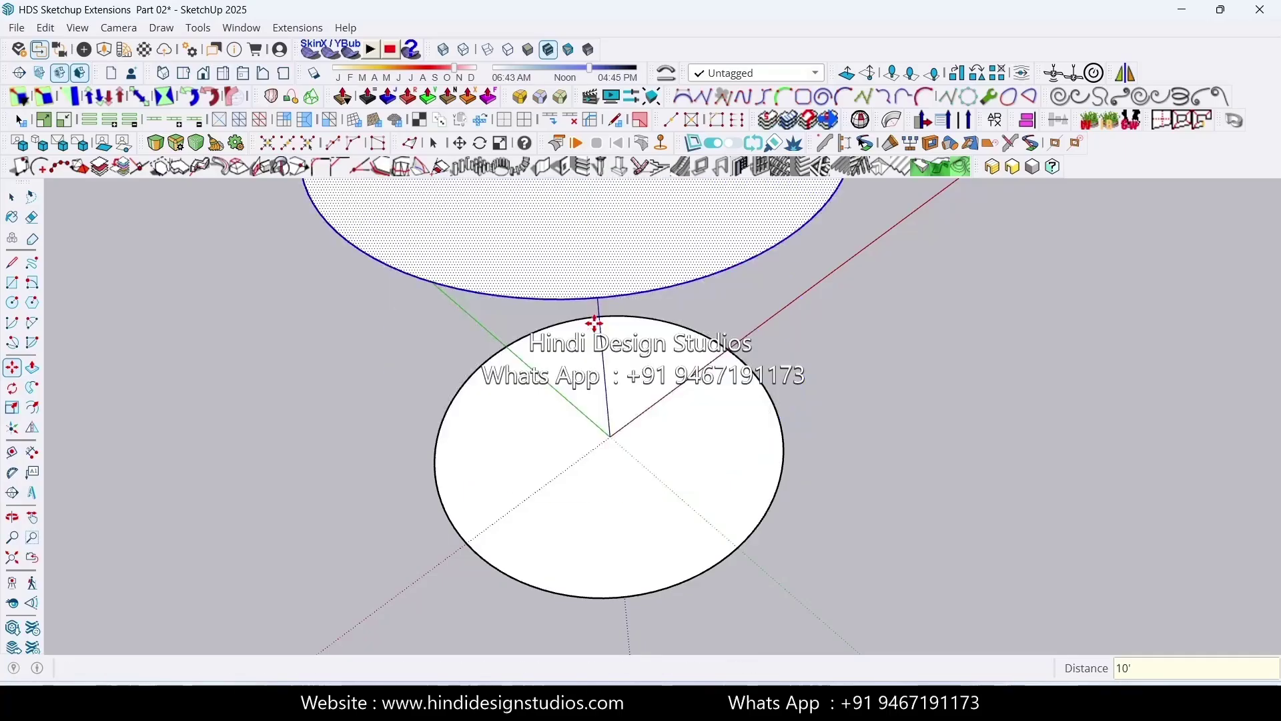
pyautogui.press('space')
# Draw a concentric circle with an 18" radius at the origin, inside the lower circle
pyautogui.scroll(-3, 631, 398)
pyautogui.moveTo(639, 410); pyautogui.dragTo(625, 231, button='middle')
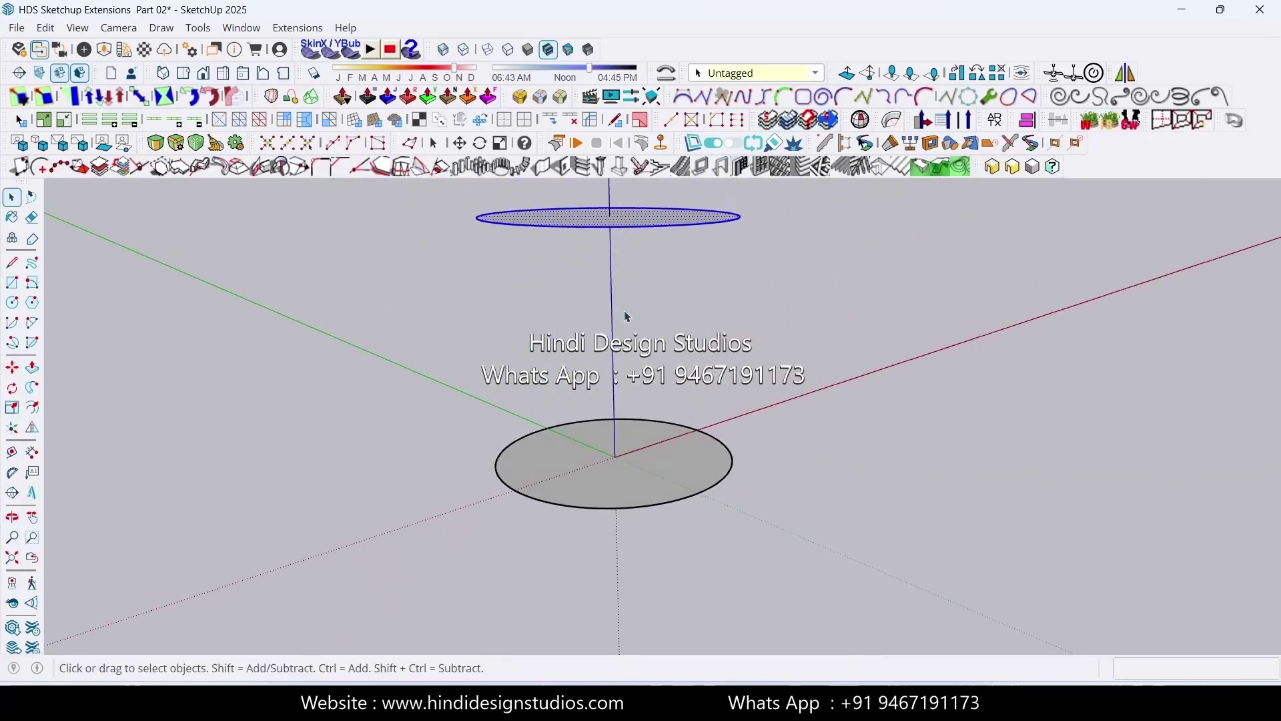
pyautogui.moveTo(627, 314); pyautogui.dragTo(634, 430, button='middle')
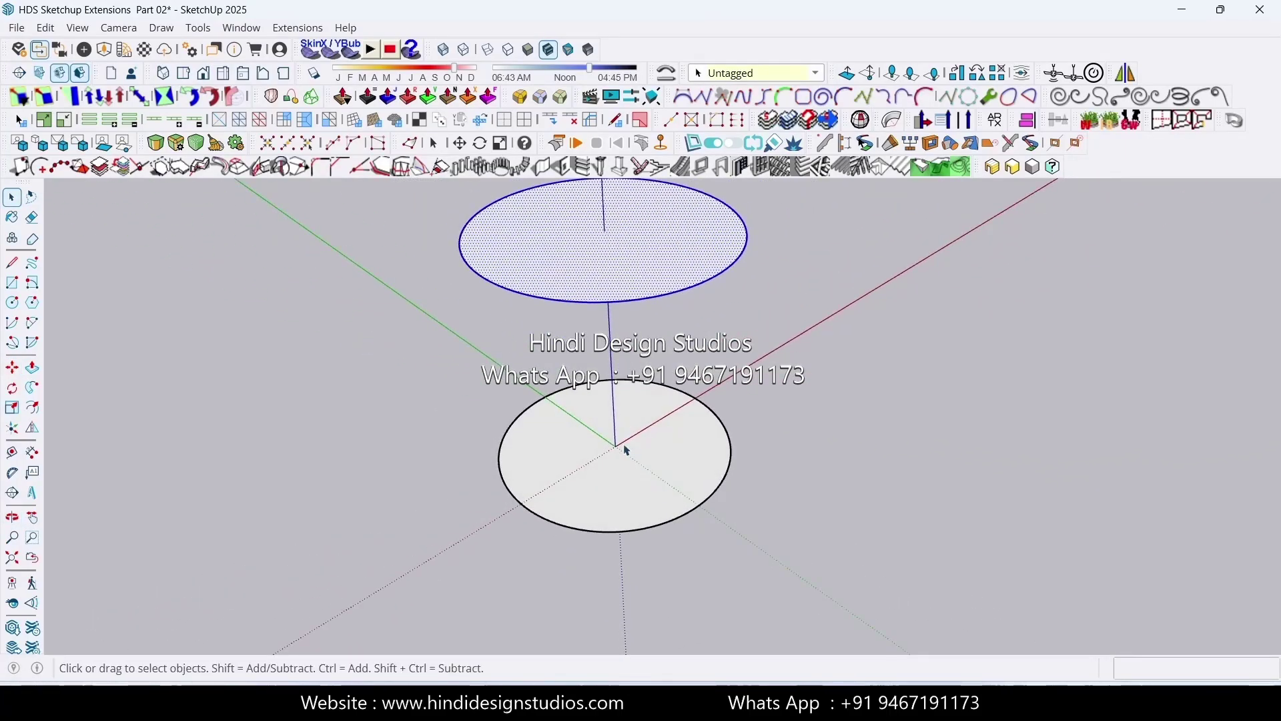
pyautogui.press('c')
pyautogui.click(616, 446)
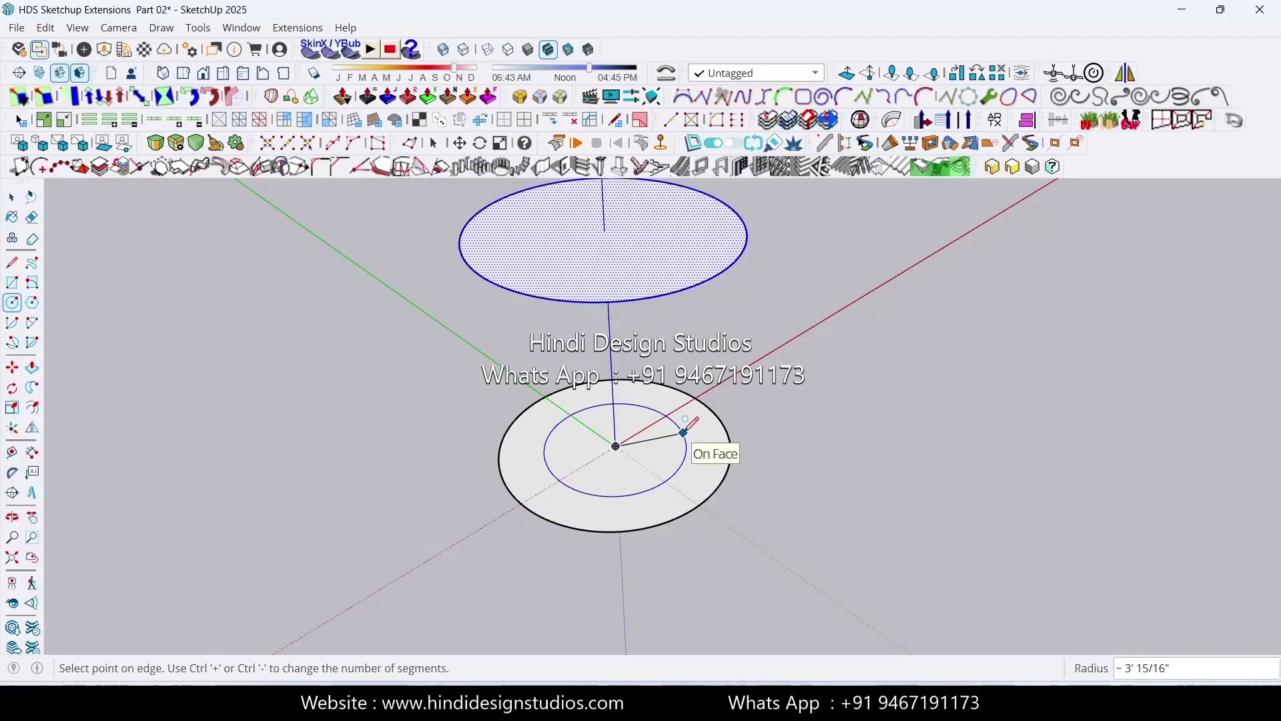
pyautogui.write('18')
pyautogui.press('Return')
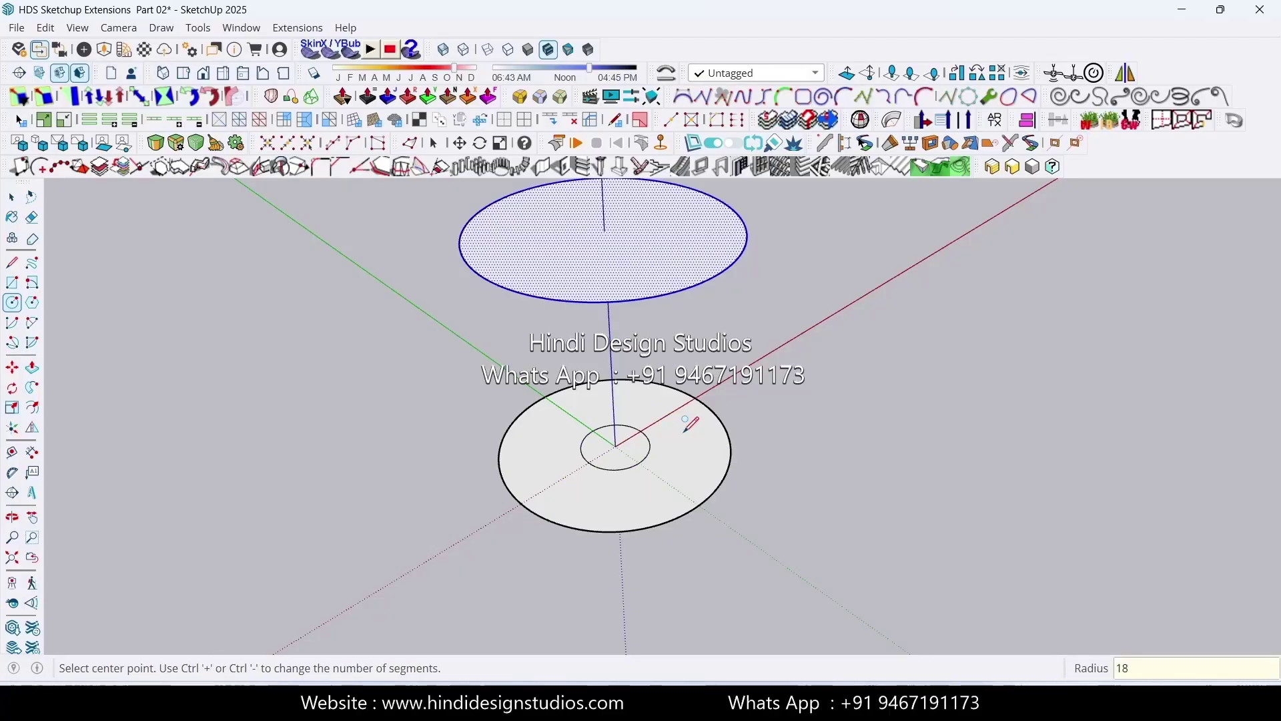
pyautogui.press('space')
# Delete the lower circle's outer ring face and outer edge, keeping only the small inner circle
pyautogui.scroll(3, 601, 444)
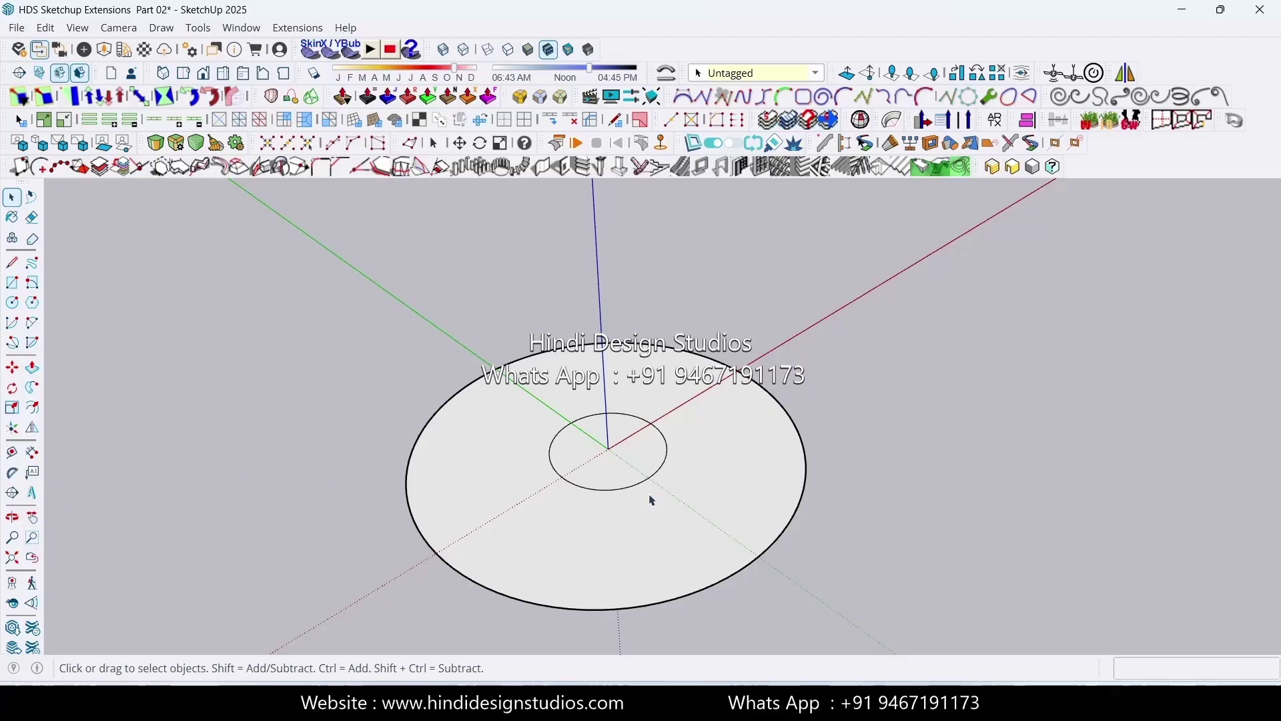
pyautogui.click(680, 493)
pyautogui.press('Delete')
pyautogui.click(804, 471)
pyautogui.press('Delete')
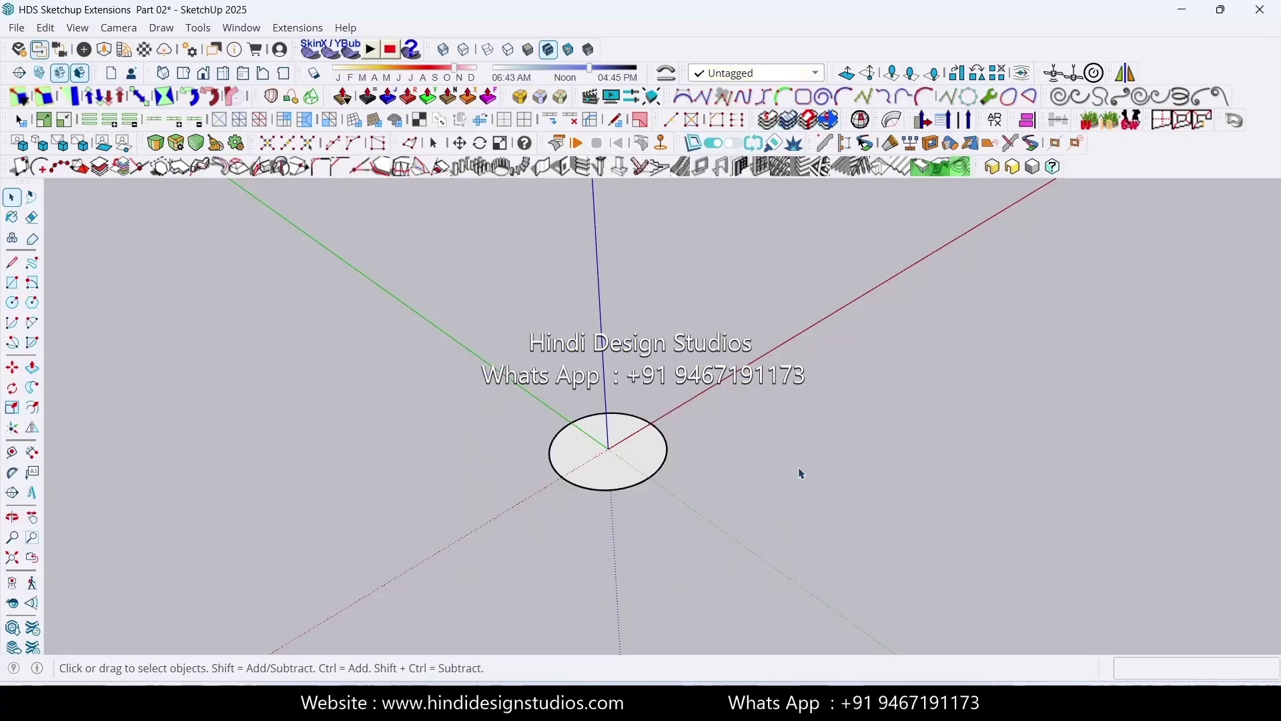
# Measure the small base circle's diameter along the red axis
pyautogui.scroll(2, 583, 478)
pyautogui.click(12, 452)
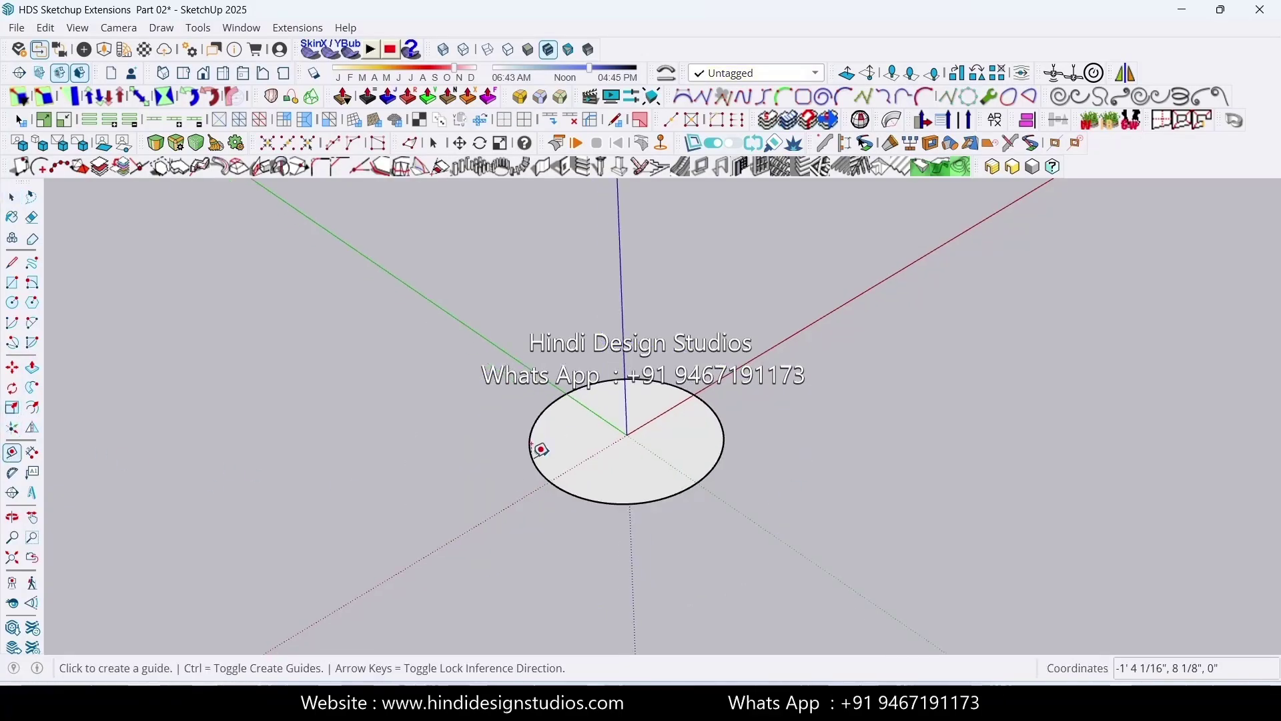
pyautogui.click(549, 479)
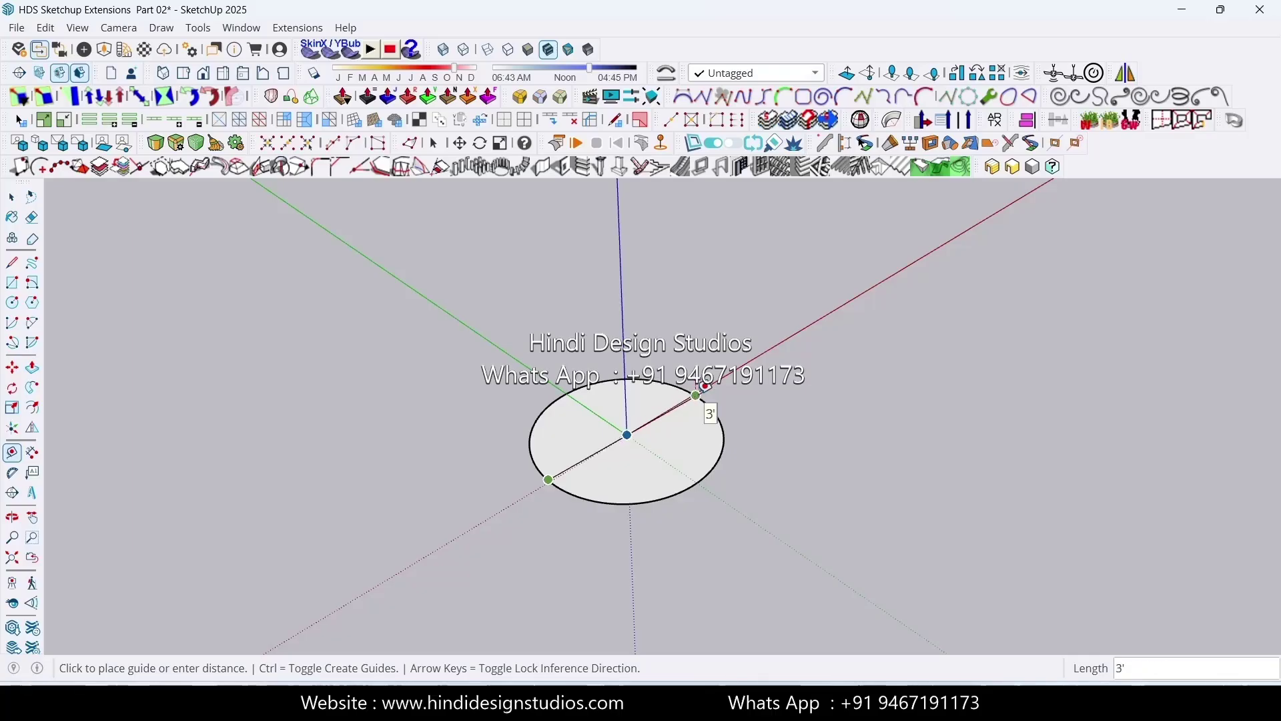
# View the reference photo of the flared slatted column and return to the SketchUp model
pyautogui.press('space')
pyautogui.moveTo(774, 477); pyautogui.dragTo(635, 460, button='middle')
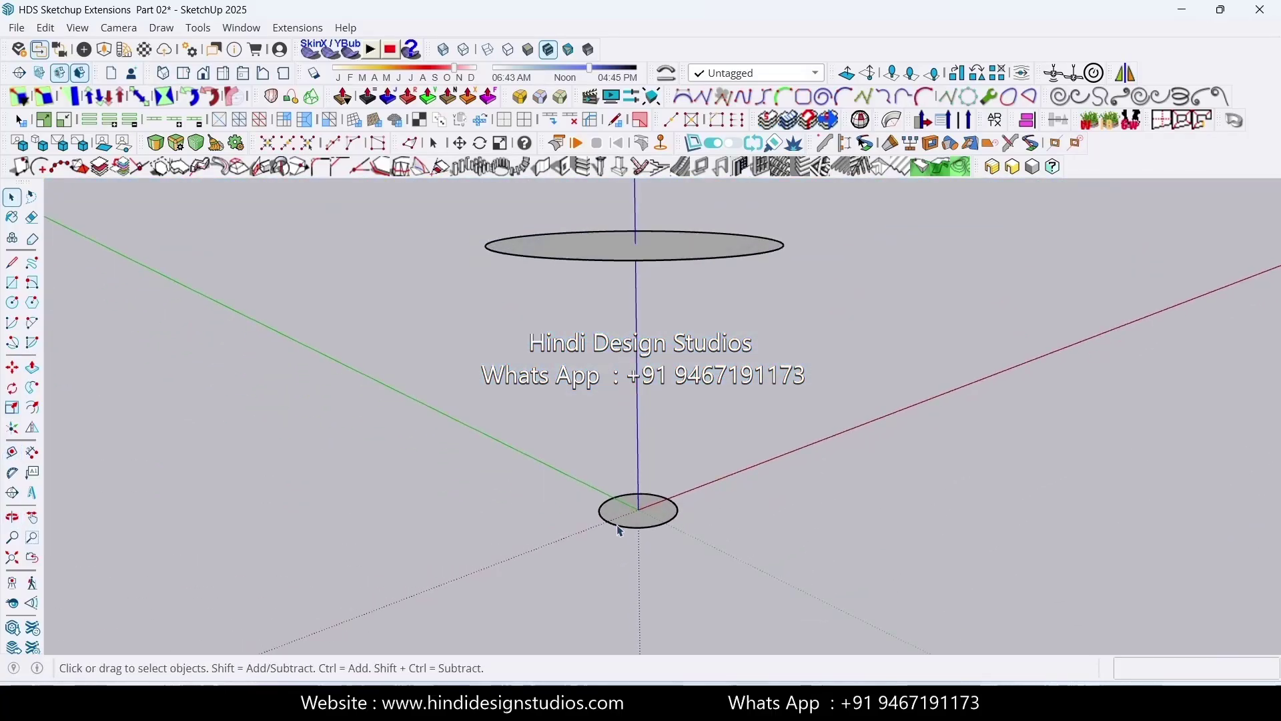
pyautogui.hotkey('alt', 'Tab')
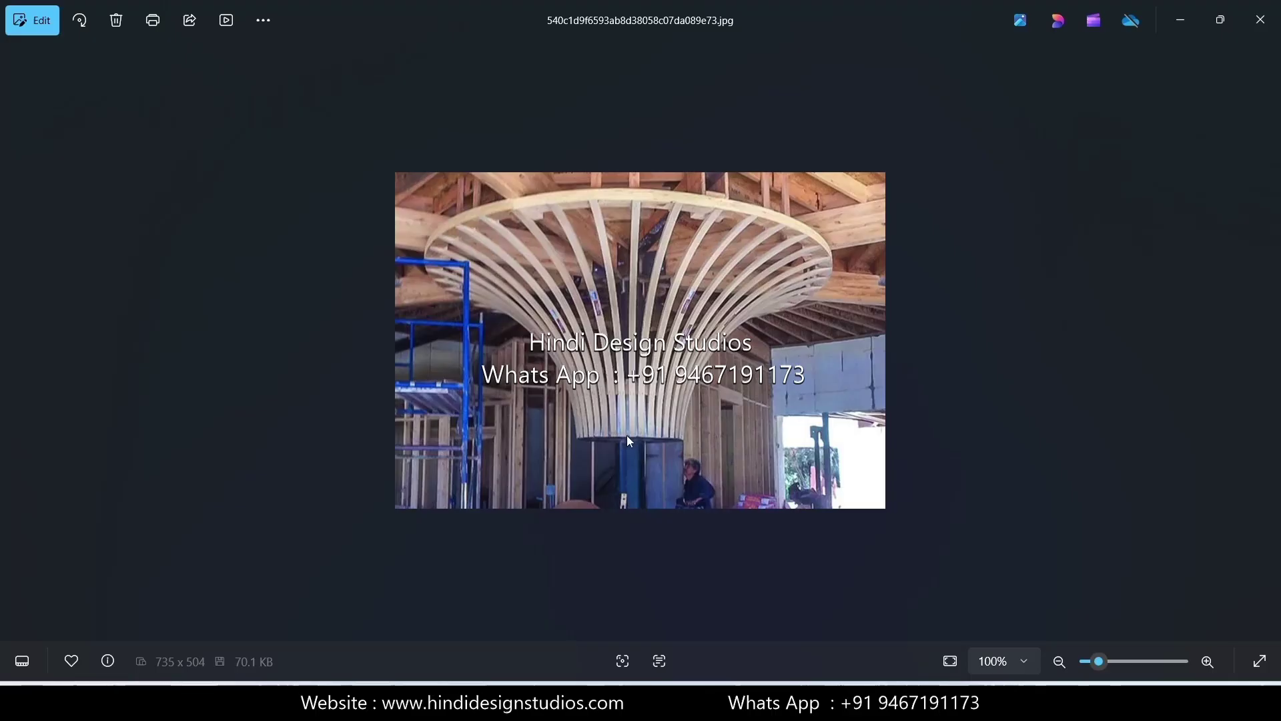
pyautogui.click(1221, 20)
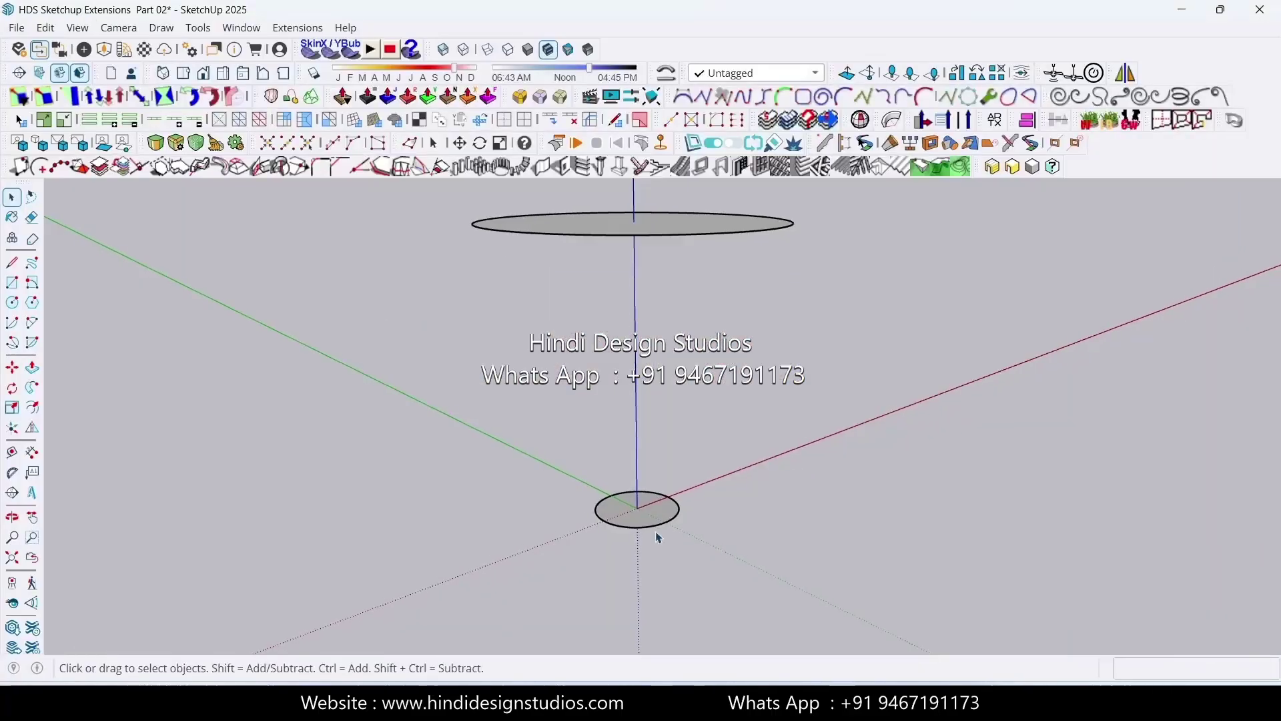
# Group the base circle's face and edge, and group the raised circle's face and edge separately
pyautogui.moveTo(658, 523); pyautogui.dragTo(721, 557, button='middle')
pyautogui.rightClick(701, 511)
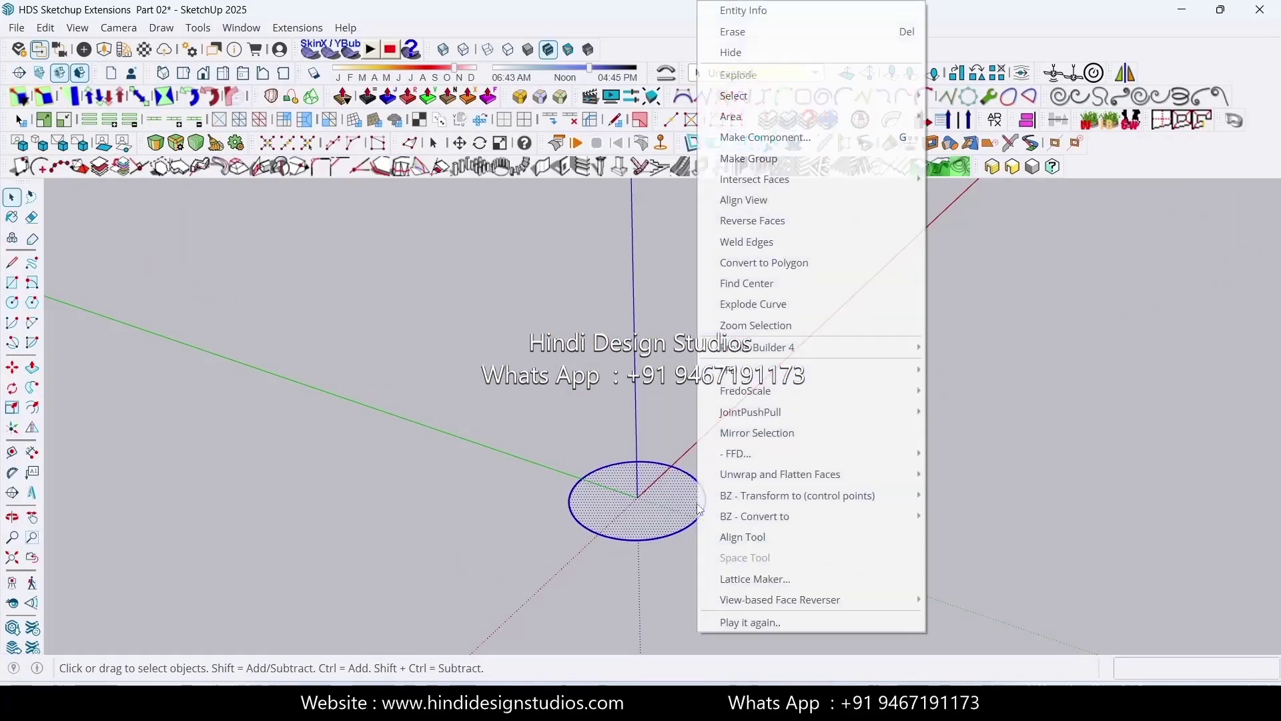
pyautogui.click(774, 159)
pyautogui.scroll(-4, 703, 427)
pyautogui.scroll(1, 712, 282)
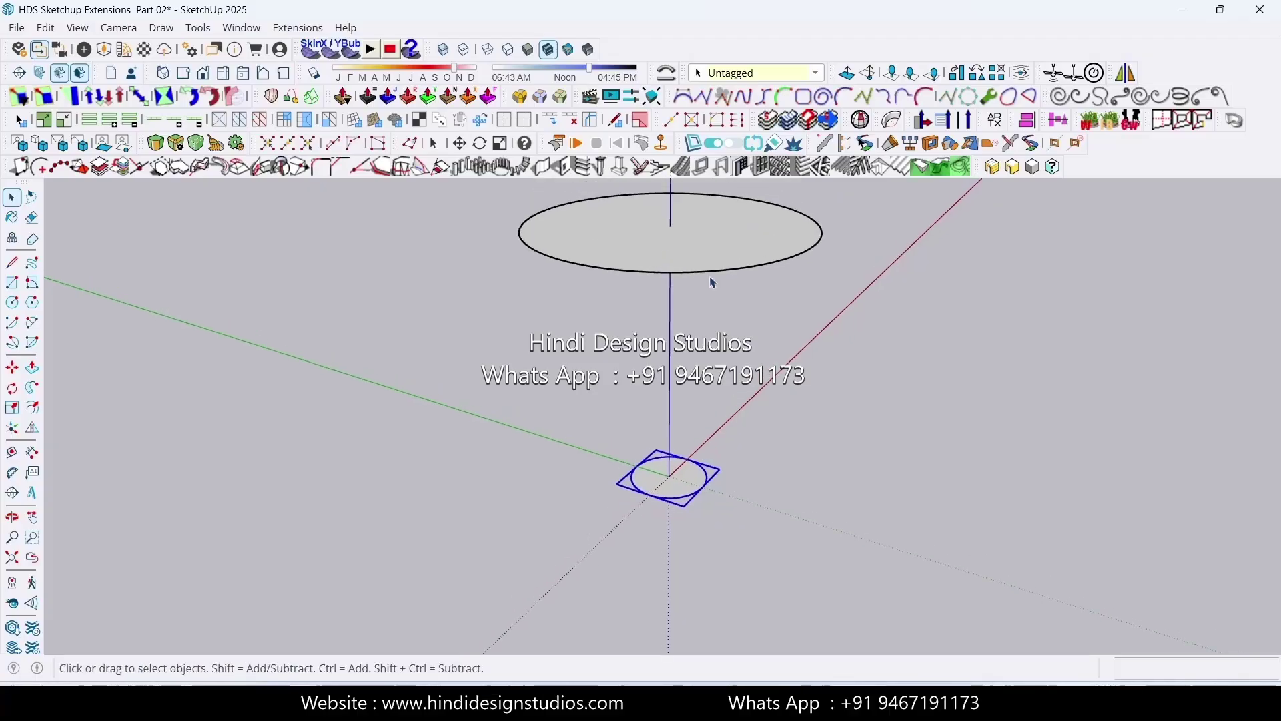
pyautogui.click(666, 239)
pyautogui.rightClick(670, 241)
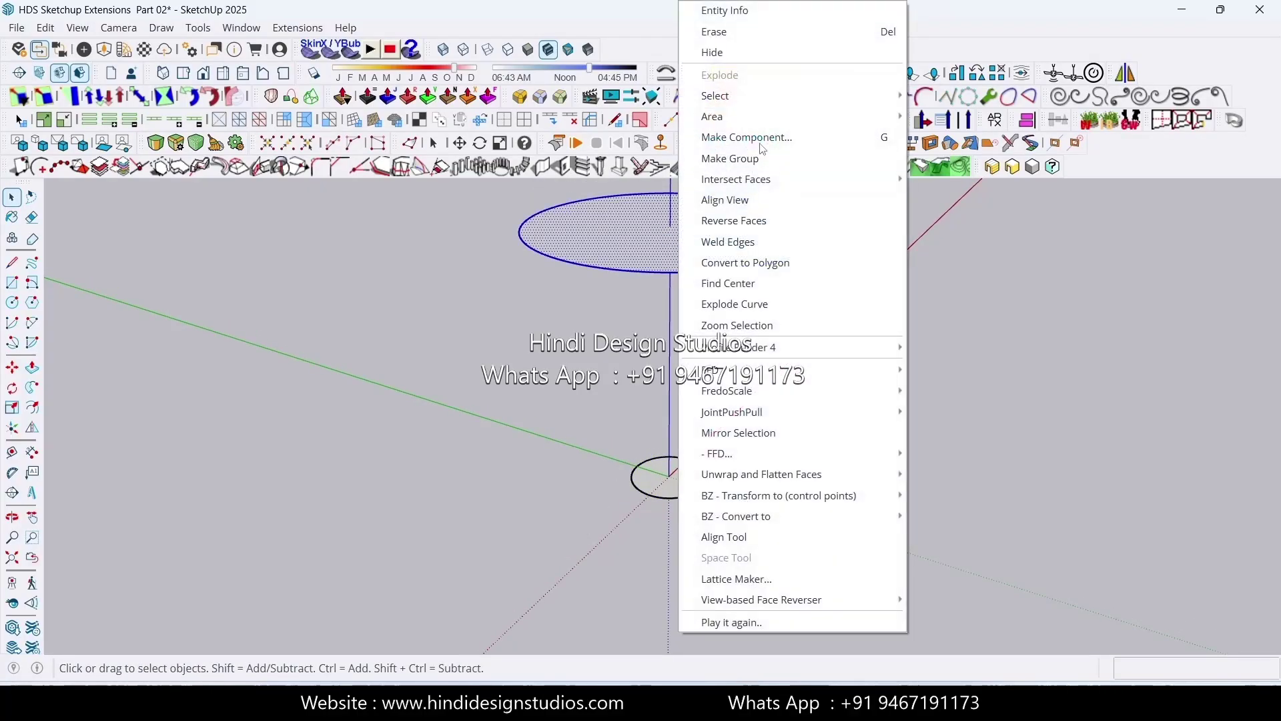
pyautogui.click(717, 161)
# Draw a 1" by 2" rectangle on the base circle, starting from the origin, with the longer side along the green axis
pyautogui.scroll(2, 704, 499)
pyautogui.scroll(1, 703, 499)
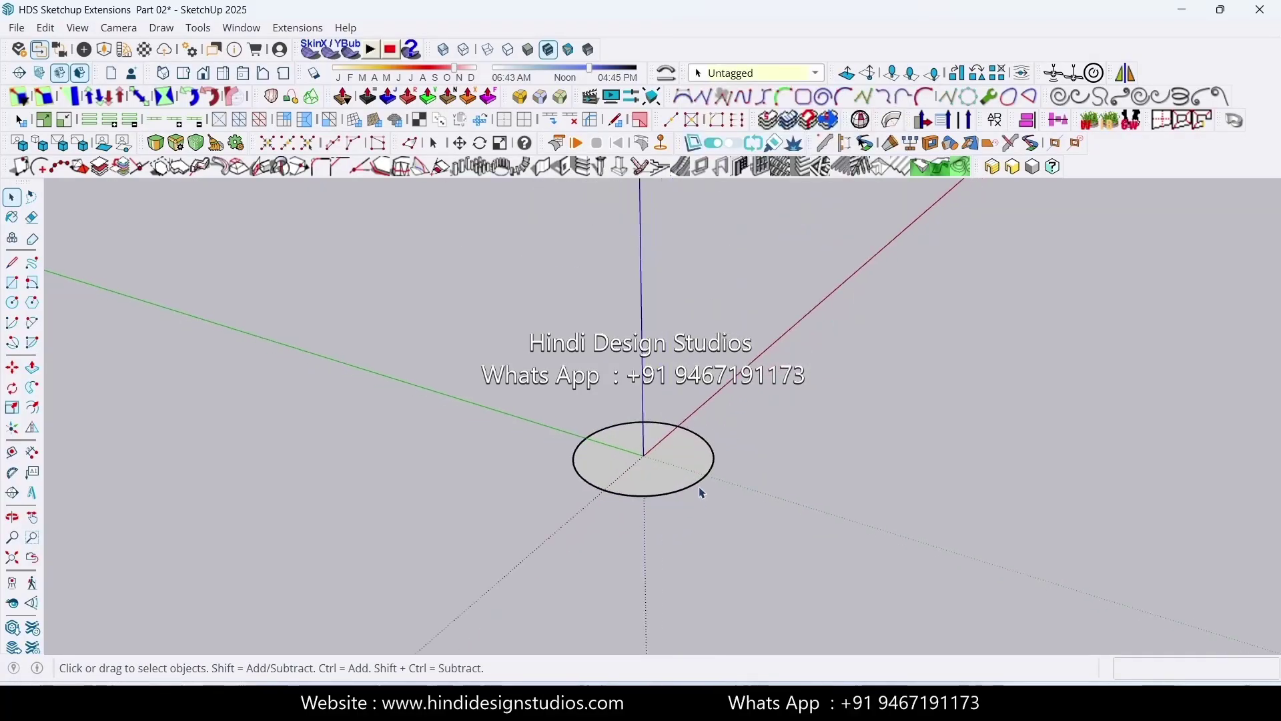
pyautogui.press('r')
pyautogui.scroll(3, 715, 435)
pyautogui.click(614, 458)
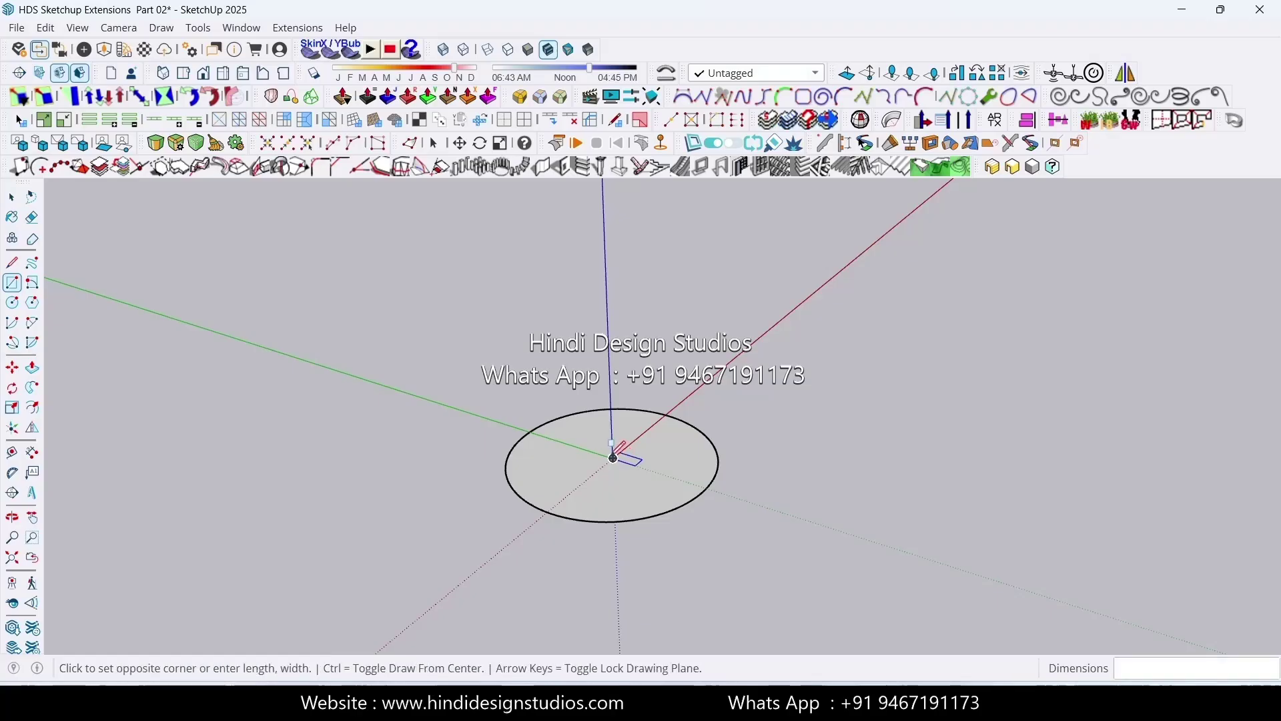
pyautogui.scroll(1, 687, 464)
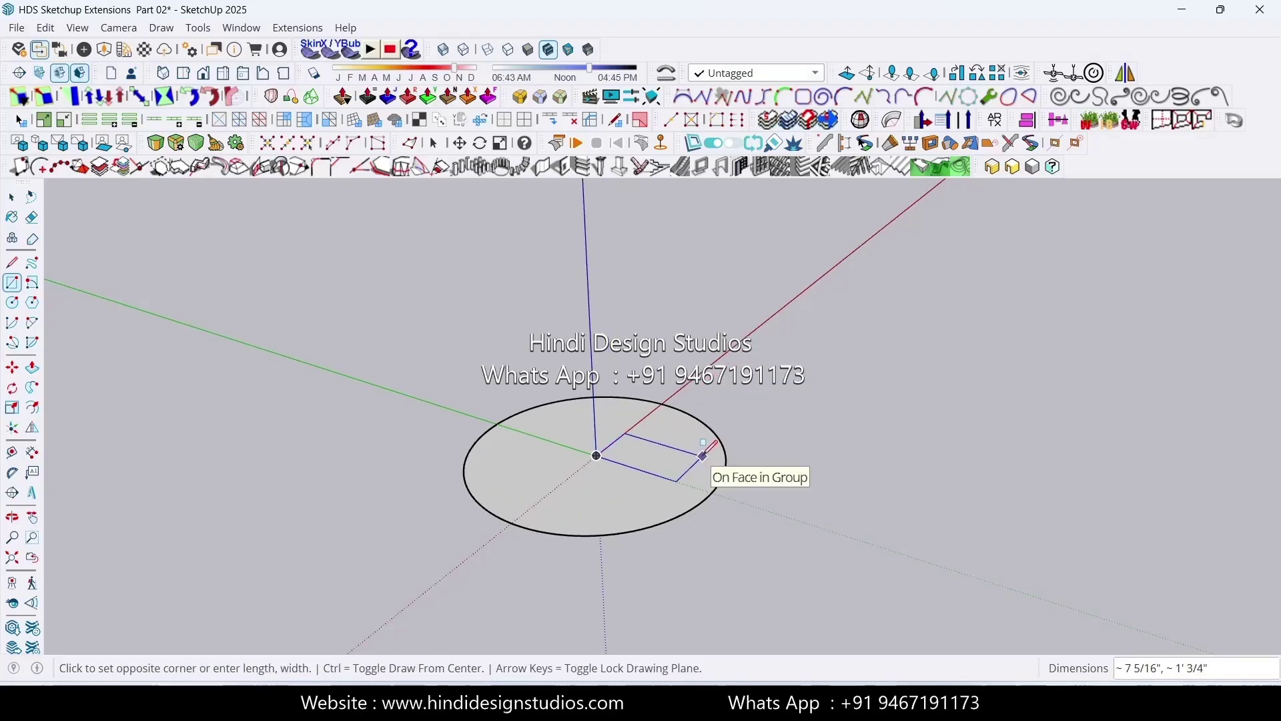
pyautogui.write('1,2')
pyautogui.press('Return')
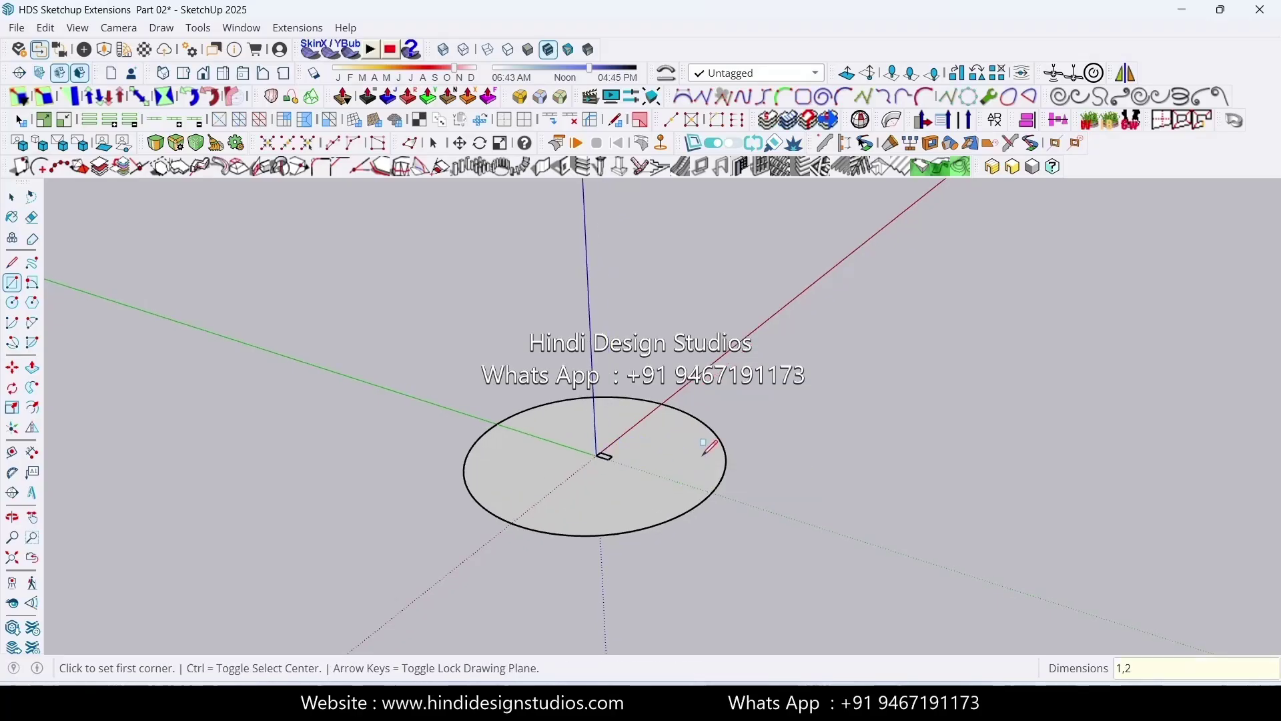
pyautogui.press('space')
# Extrude the small rectangle 6" upward, consulting the reference photo of the slatted column
pyautogui.scroll(3, 604, 464)
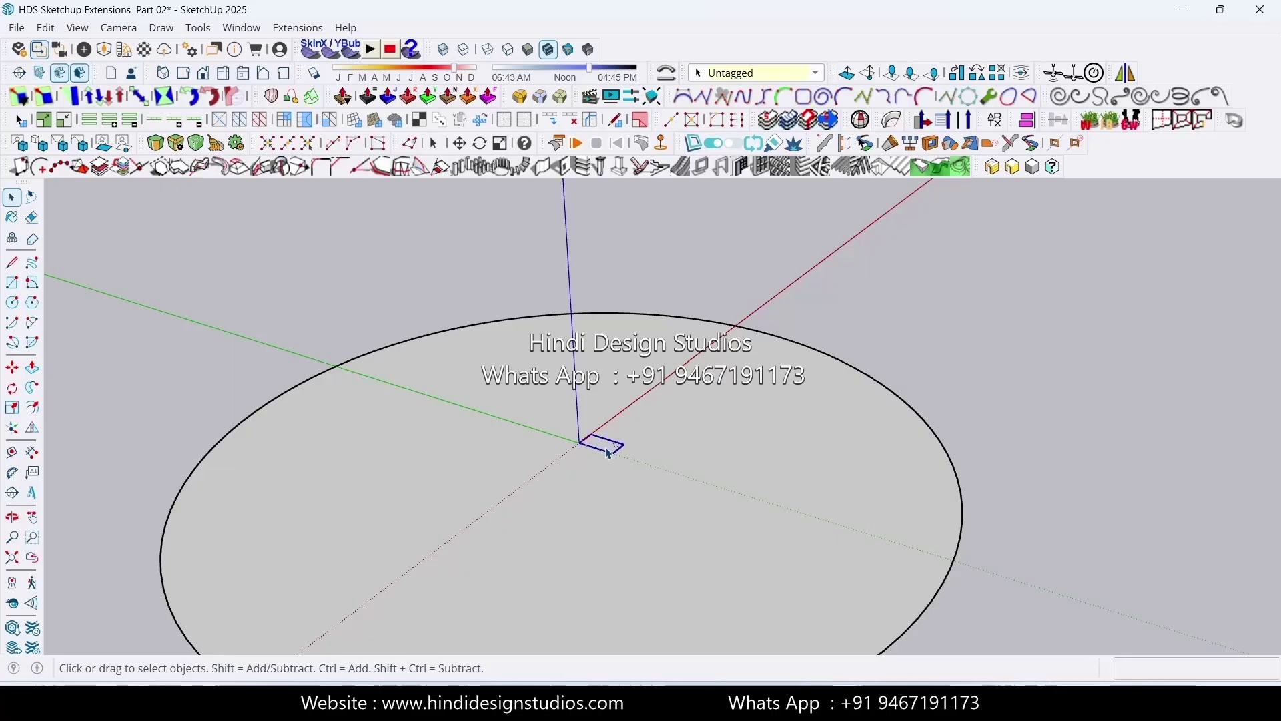
pyautogui.press('p')
pyautogui.scroll(2, 608, 454)
pyautogui.click(602, 442)
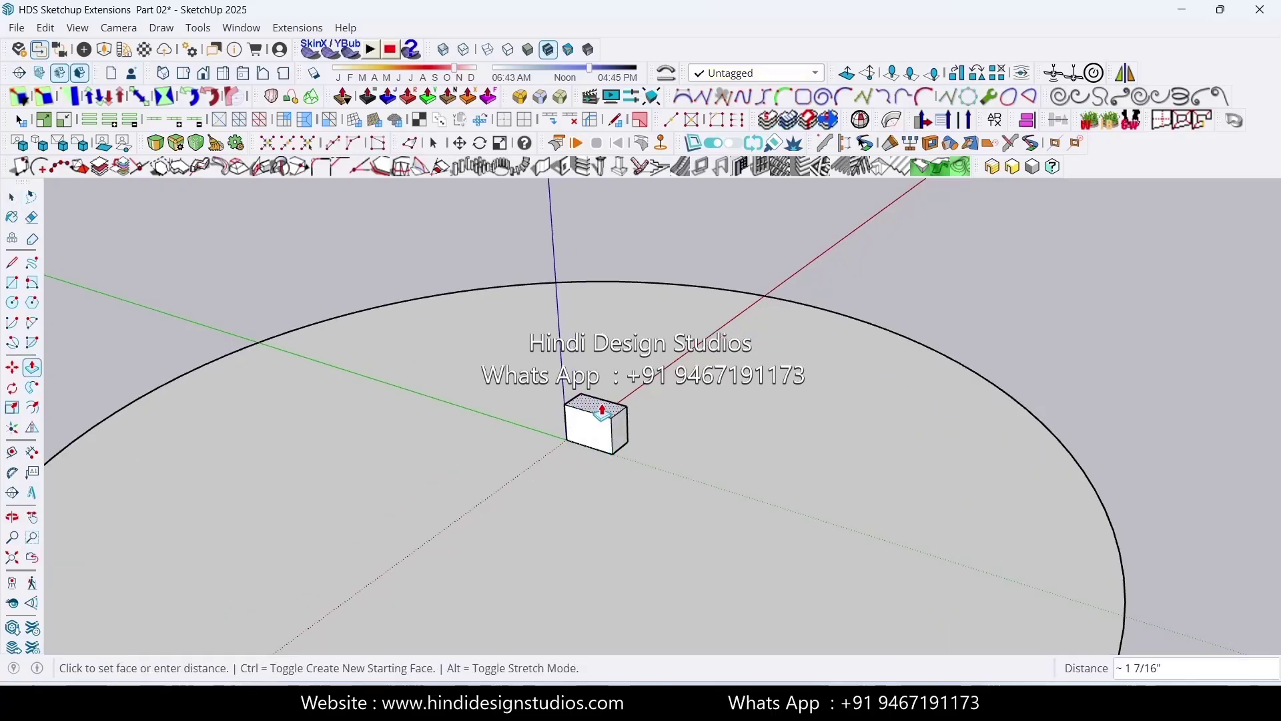
pyautogui.click(844, 702)
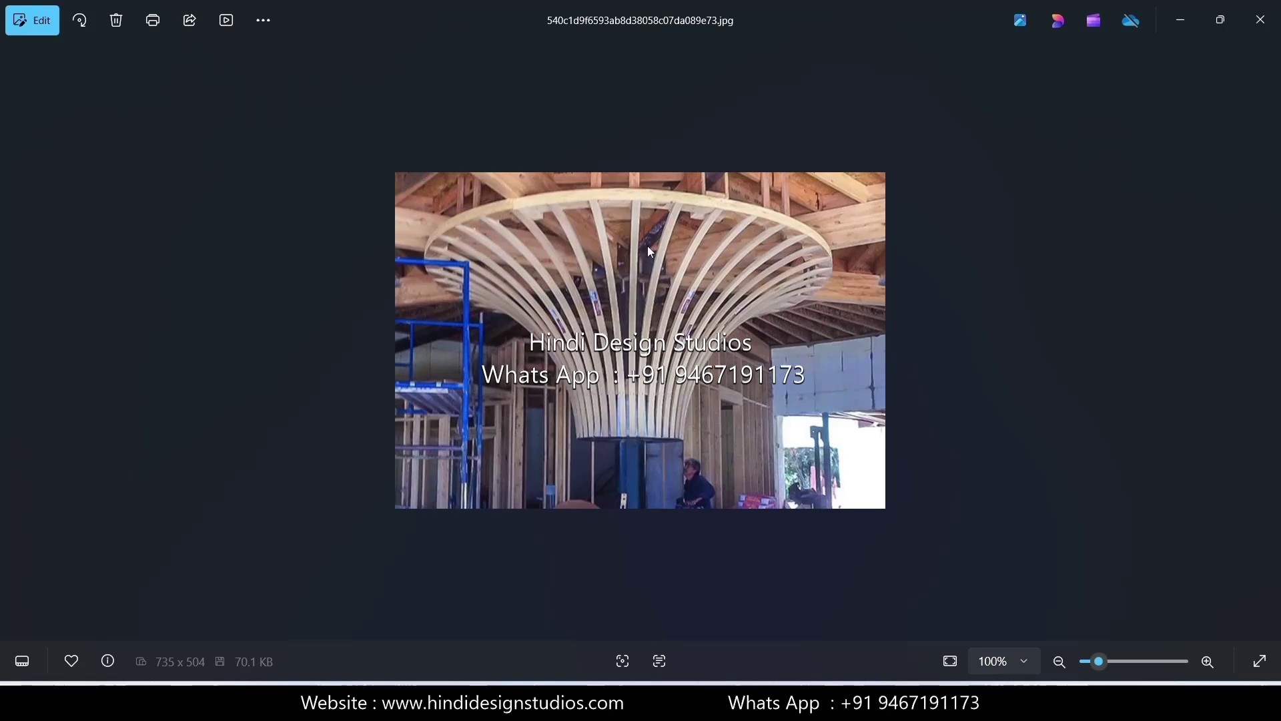
pyautogui.click(1179, 21)
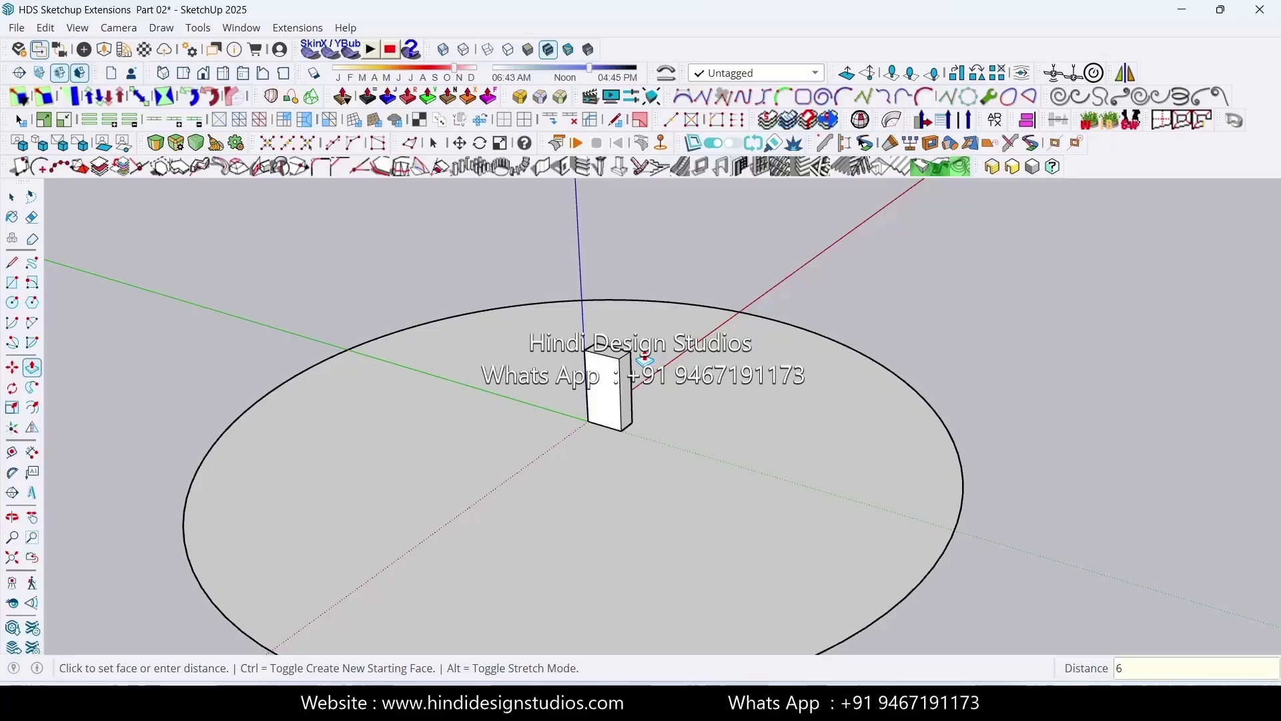
pyautogui.press('Return')
# Group the block and move it by its bottom corner from the origin along the green axis to the base circle's edge
pyautogui.press('space')
pyautogui.tripleClick(624, 346)
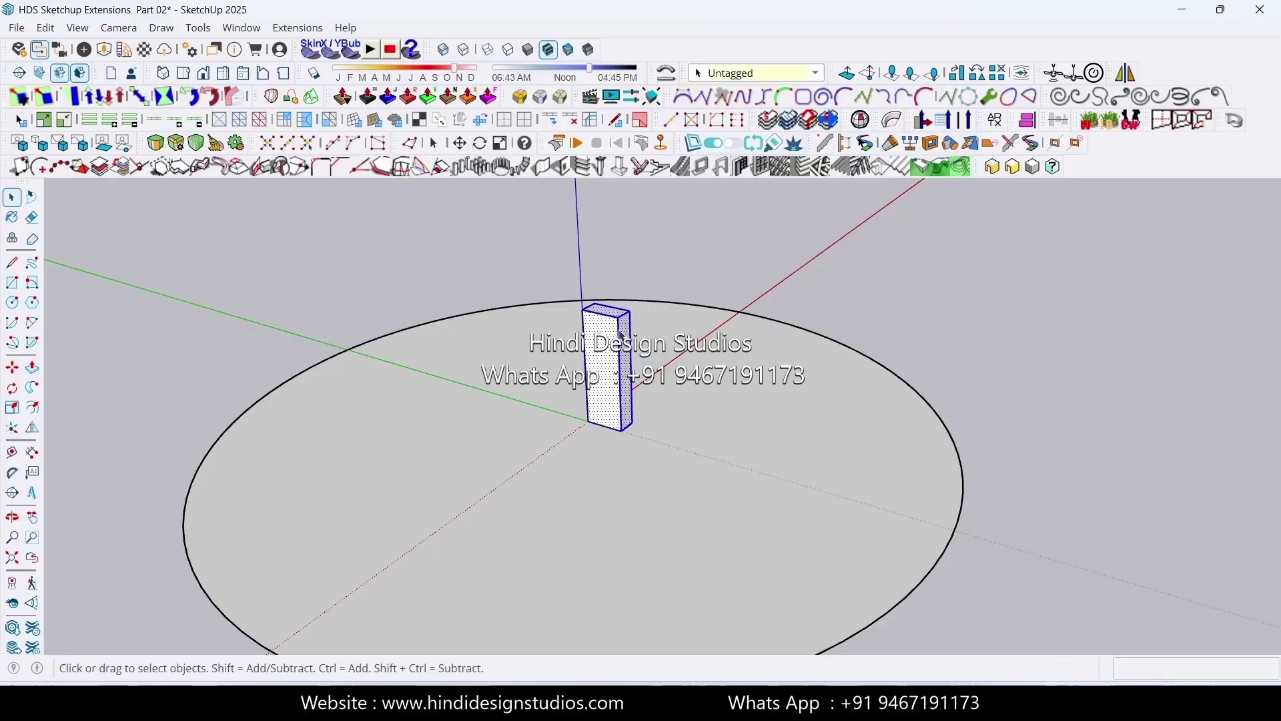
pyautogui.rightClick(621, 346)
pyautogui.click(674, 158)
pyautogui.press('m')
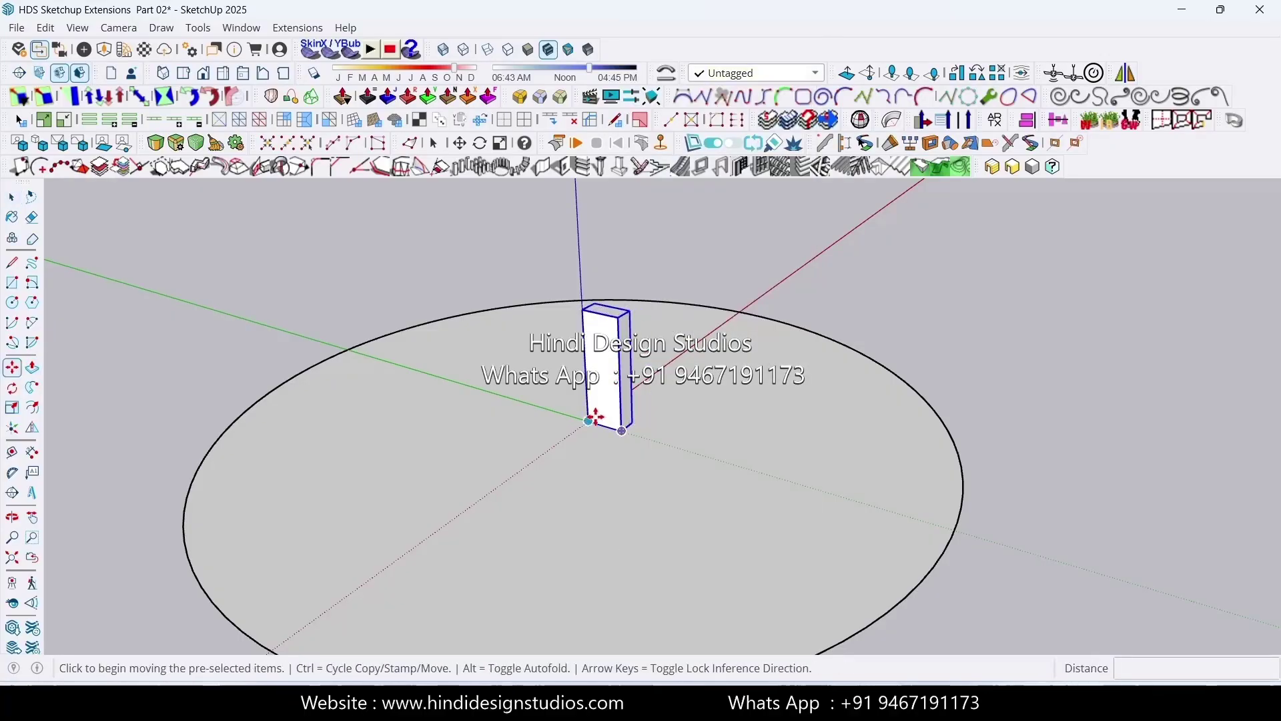
pyautogui.click(588, 421)
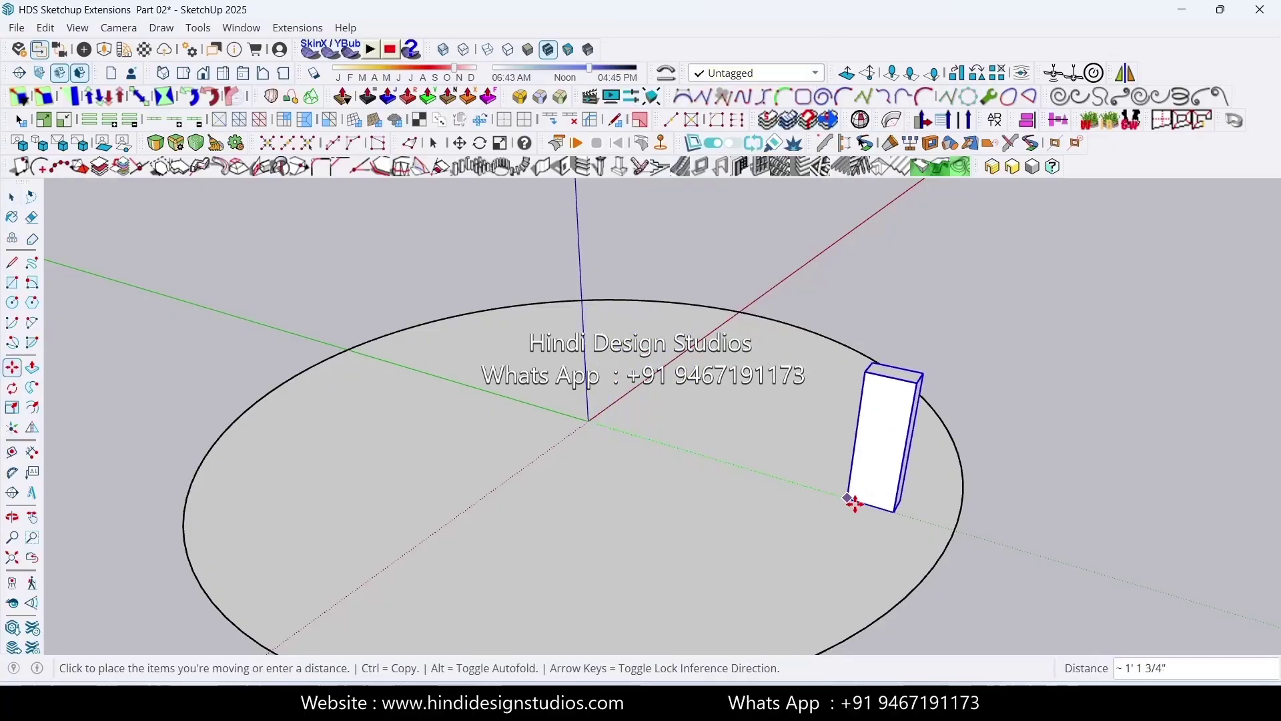
pyautogui.click(957, 535)
# Move the block by the midpoint of its inner bottom edge onto the circle's edge, centring it on the green axis
pyautogui.scroll(5, 957, 535)
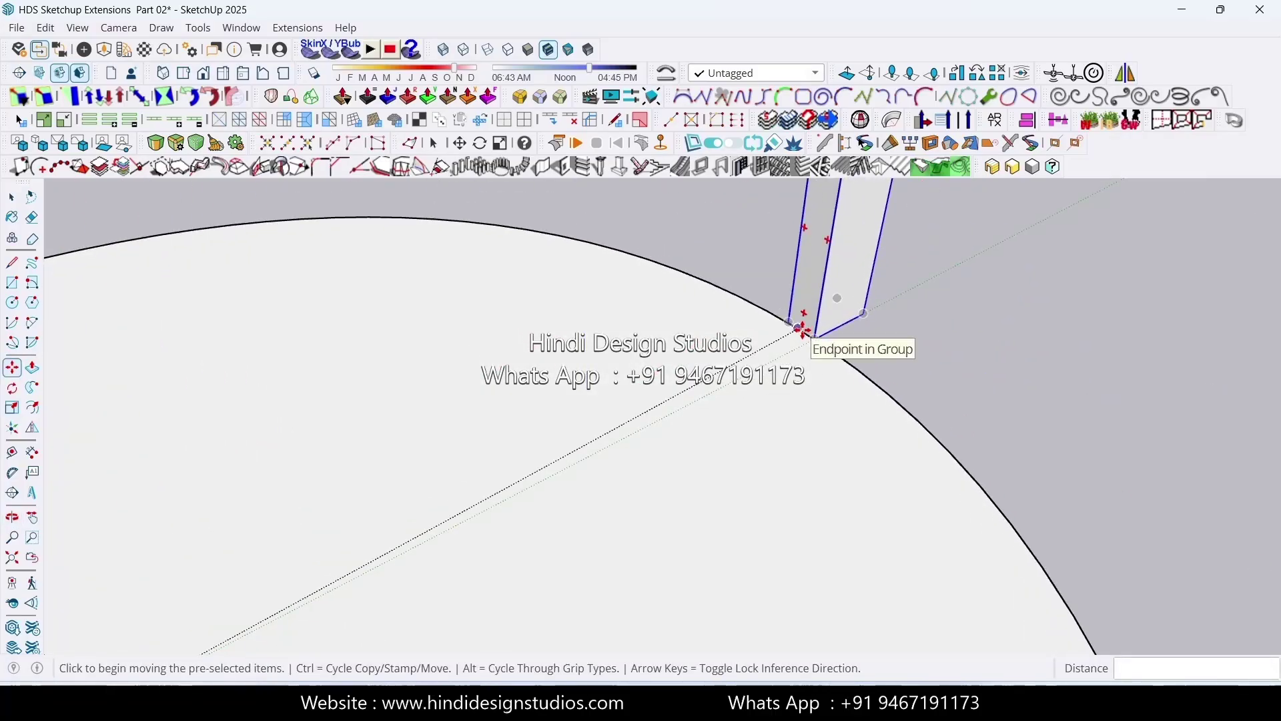
pyautogui.scroll(2, 800, 331)
pyautogui.scroll(3, 801, 327)
pyautogui.click(841, 319)
pyautogui.click(901, 291)
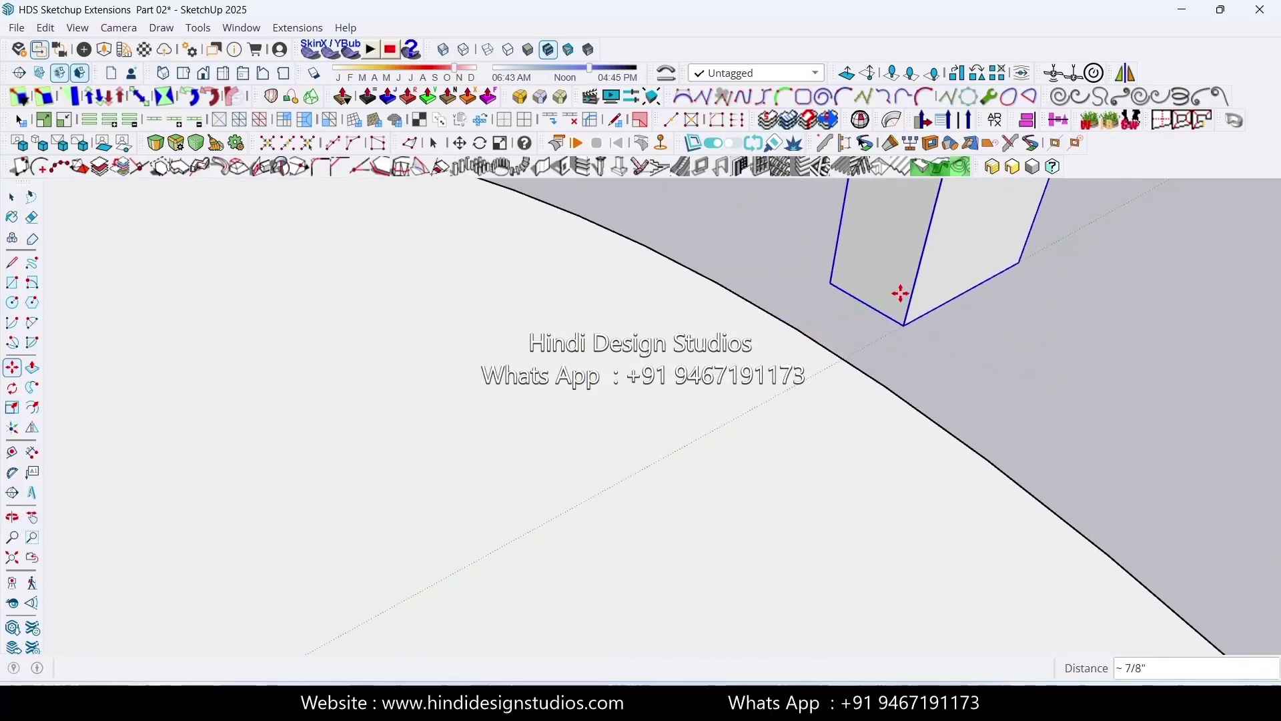
pyautogui.click(866, 305)
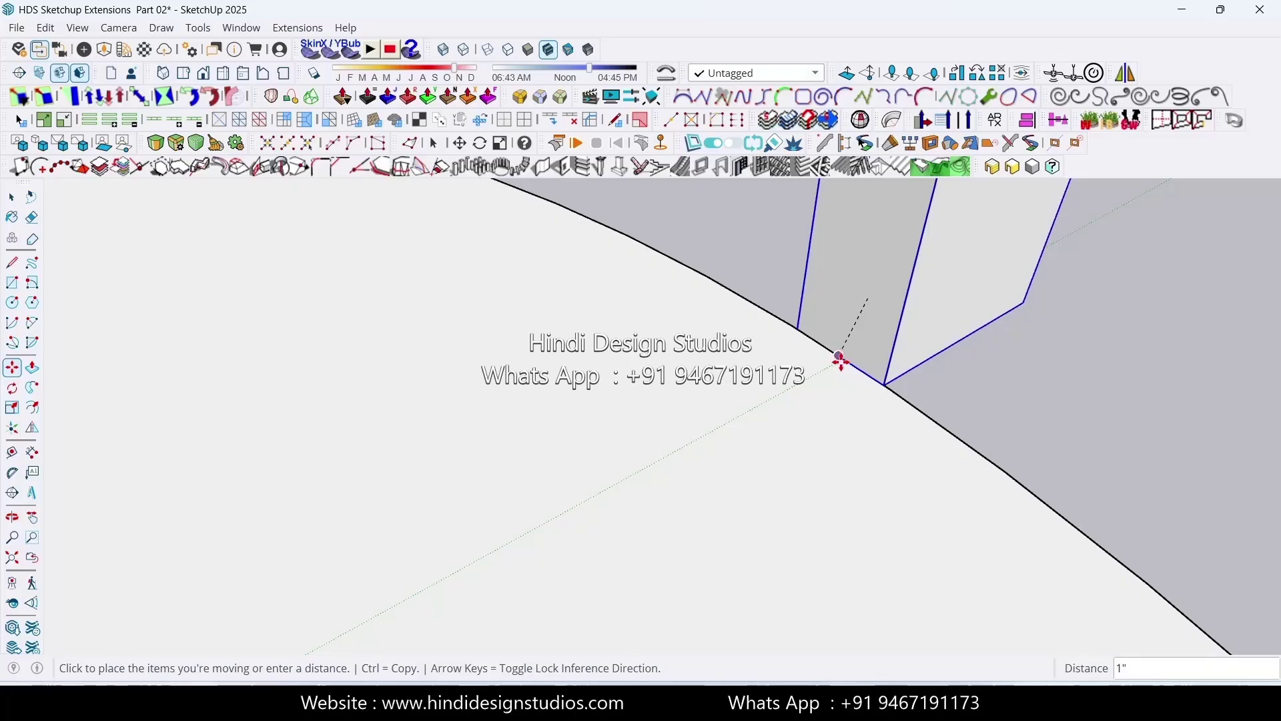
pyautogui.click(845, 353)
pyautogui.scroll(-8, 788, 321)
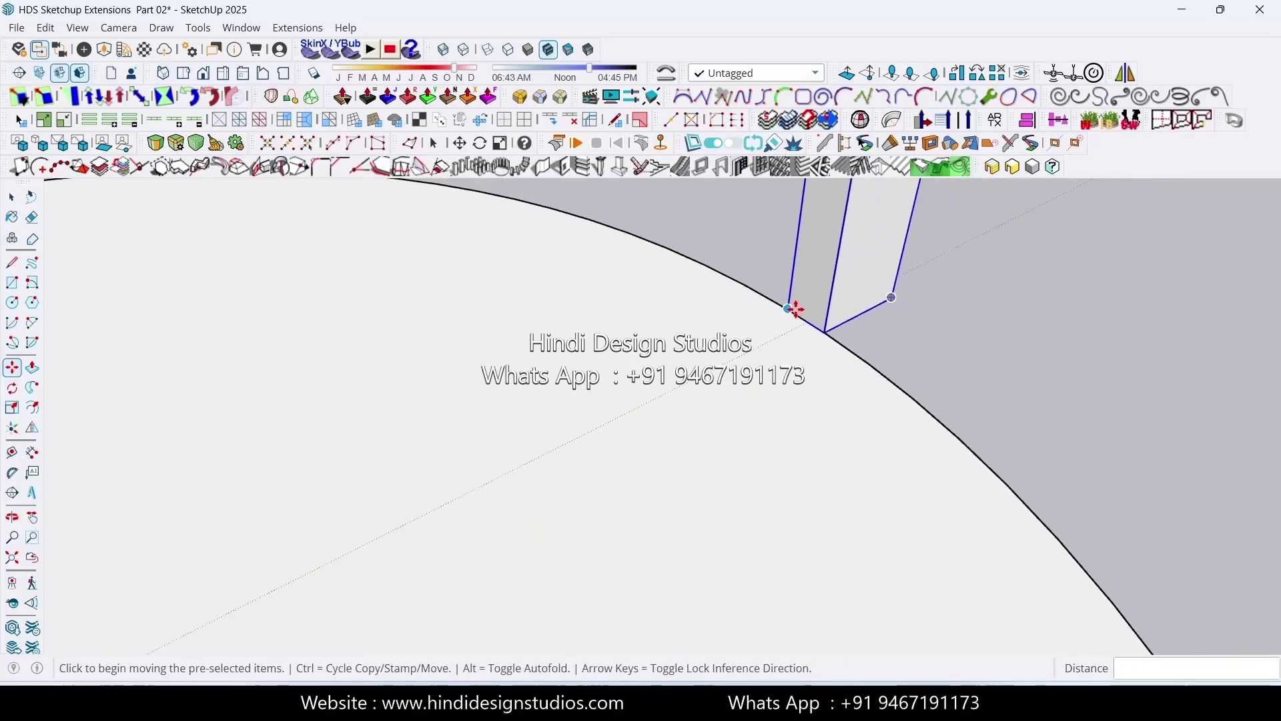
pyautogui.scroll(-3, 788, 324)
pyautogui.press('space')
# Copy the block straight up onto its own top and multiply the copy with x15 to form a vertical strip
pyautogui.scroll(3, 784, 303)
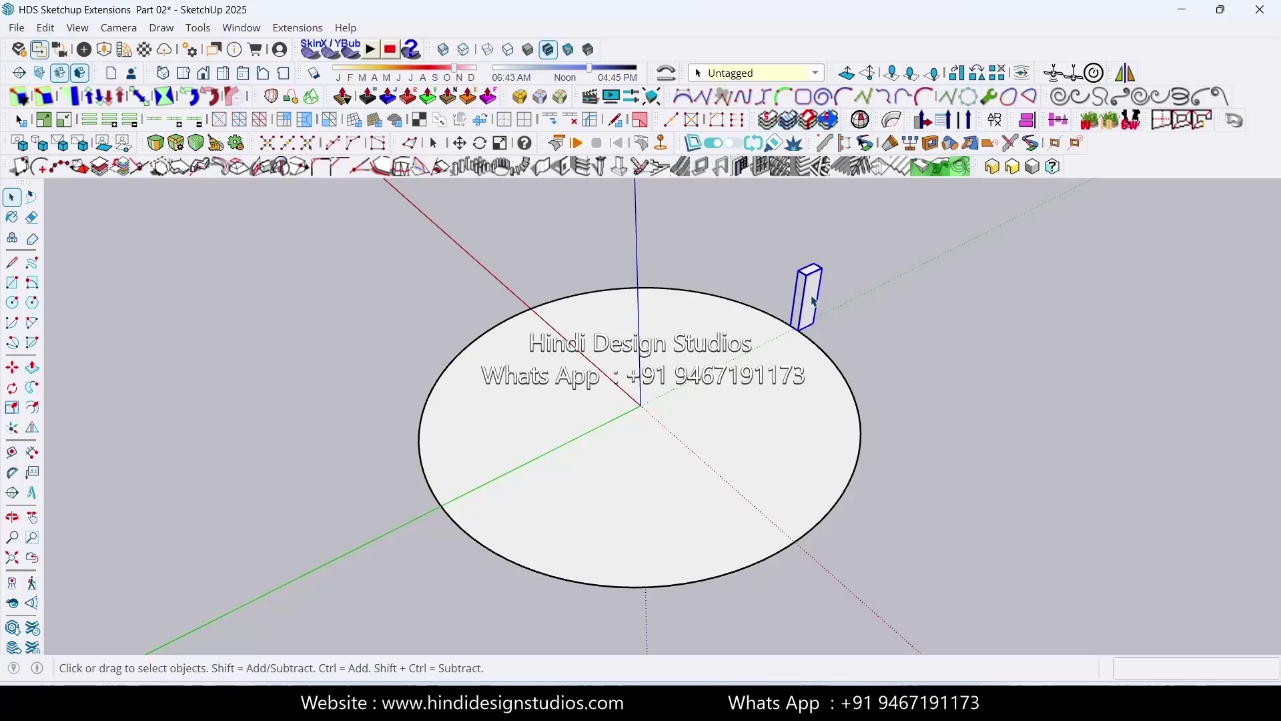
pyautogui.press('m')
pyautogui.scroll(2, 811, 310)
pyautogui.press('ctrl')
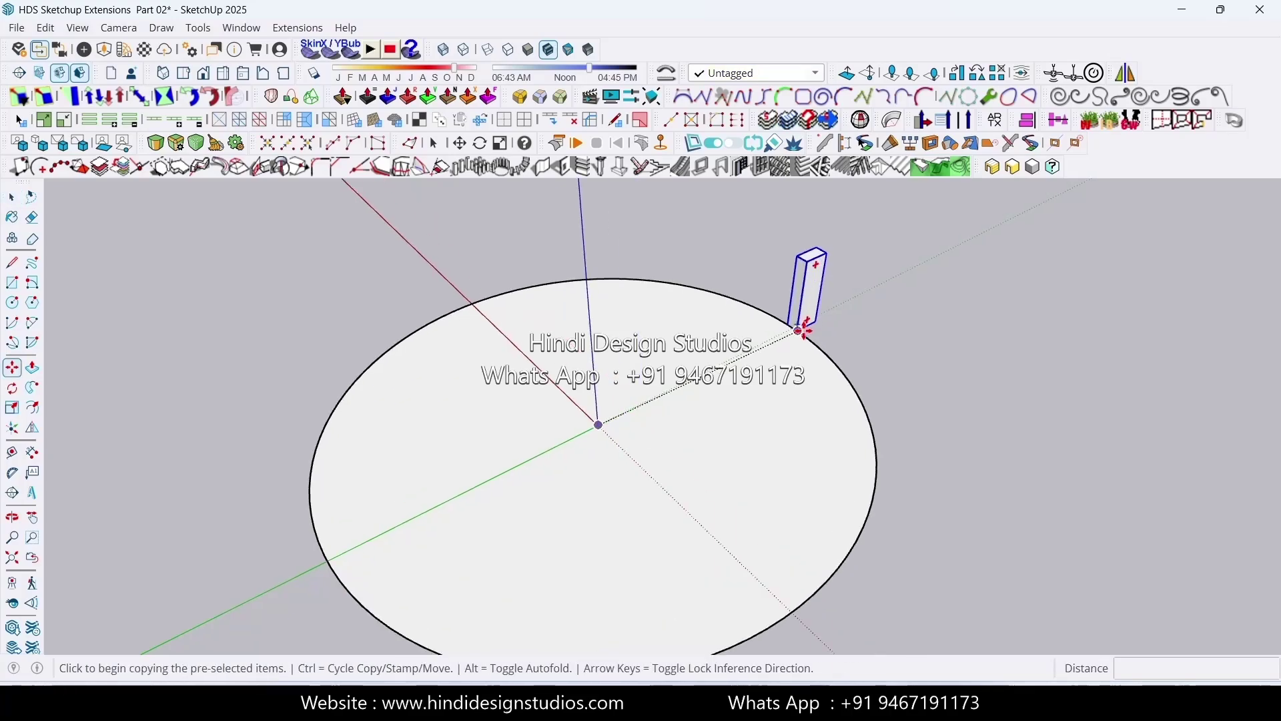
pyautogui.click(798, 329)
pyautogui.click(808, 267)
pyautogui.scroll(-5, 664, 395)
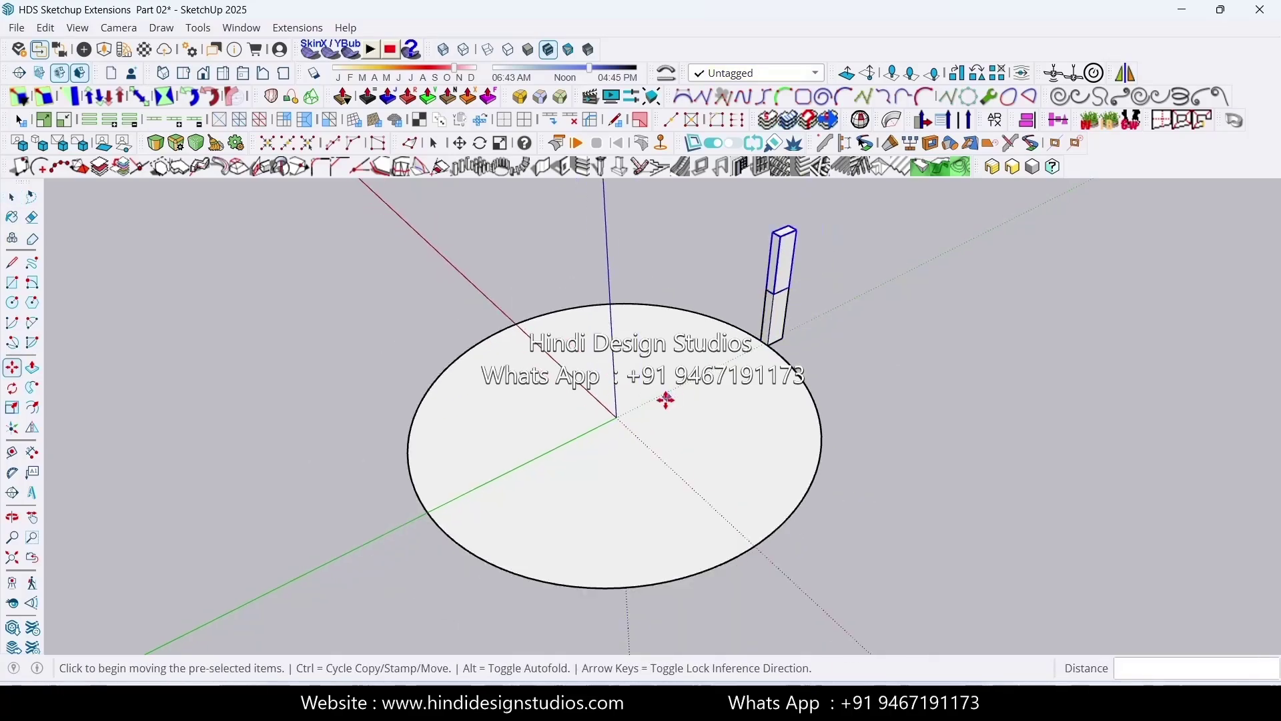
pyautogui.moveTo(667, 435)
pyautogui.mouseDown(button='middle')
pyautogui.moveTo(688, 305)
pyautogui.moveTo(664, 423)
pyautogui.mouseUp(button='middle')
pyautogui.scroll(-3, 712, 466)
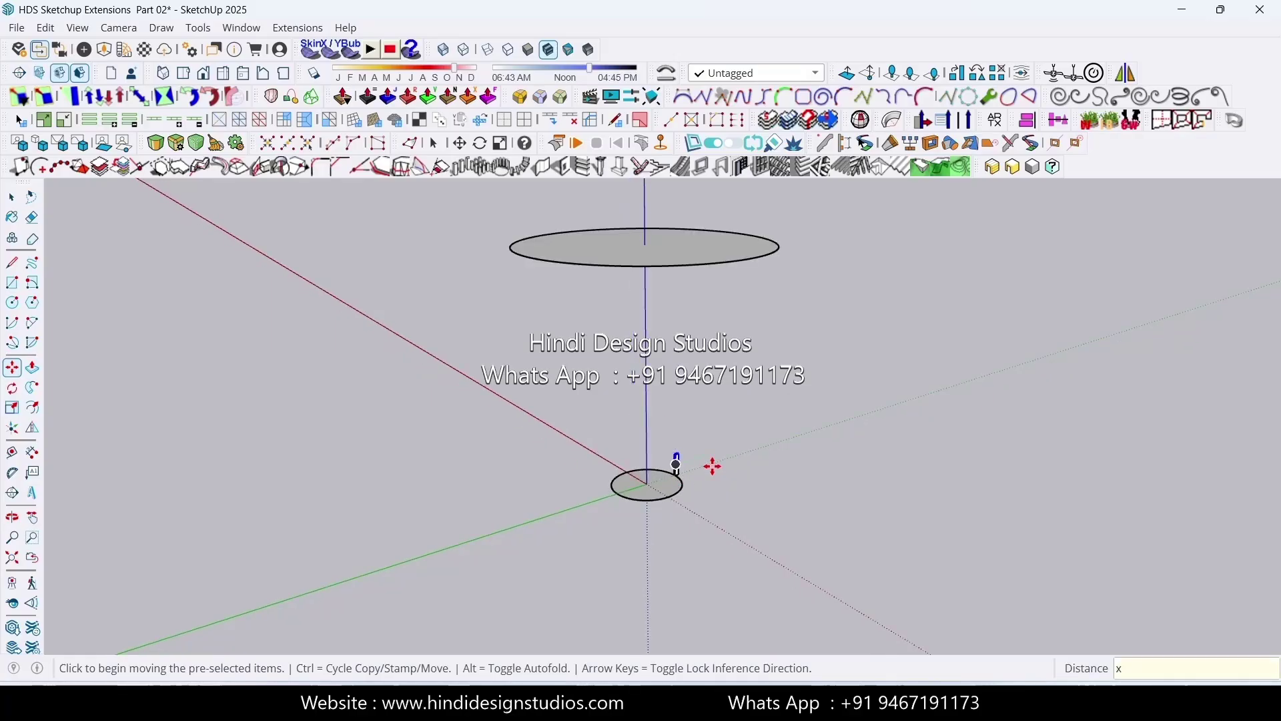
pyautogui.press('Return')
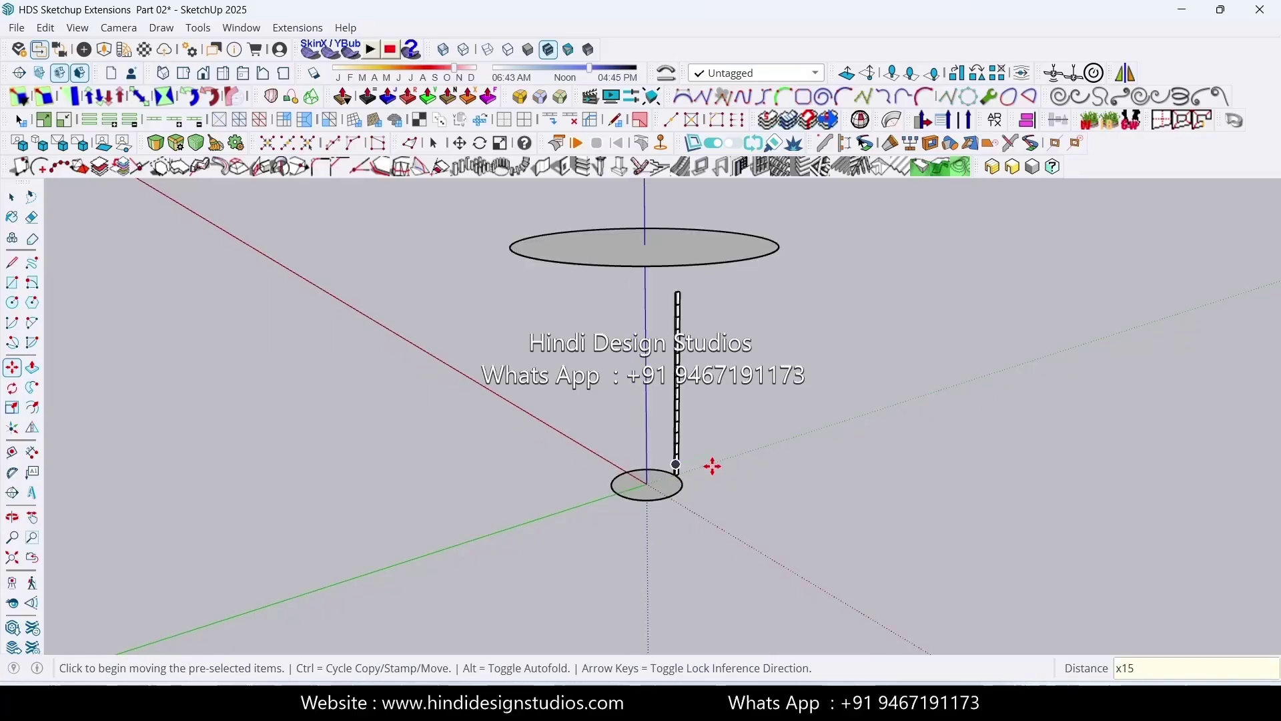
pyautogui.press('space')
# Measure the height of the stacked strip from its top to the base circle
pyautogui.scroll(2, 723, 467)
pyautogui.click(12, 453)
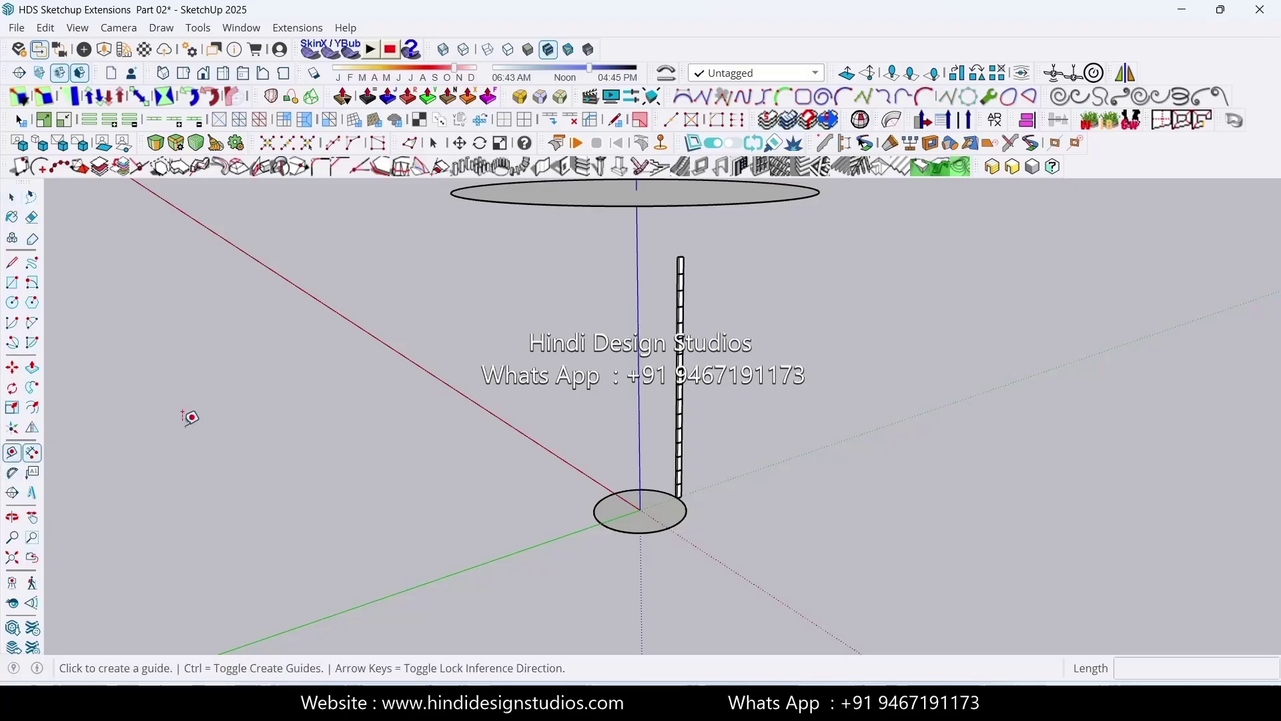
pyautogui.scroll(1, 661, 267)
pyautogui.click(693, 249)
pyautogui.scroll(1, 697, 412)
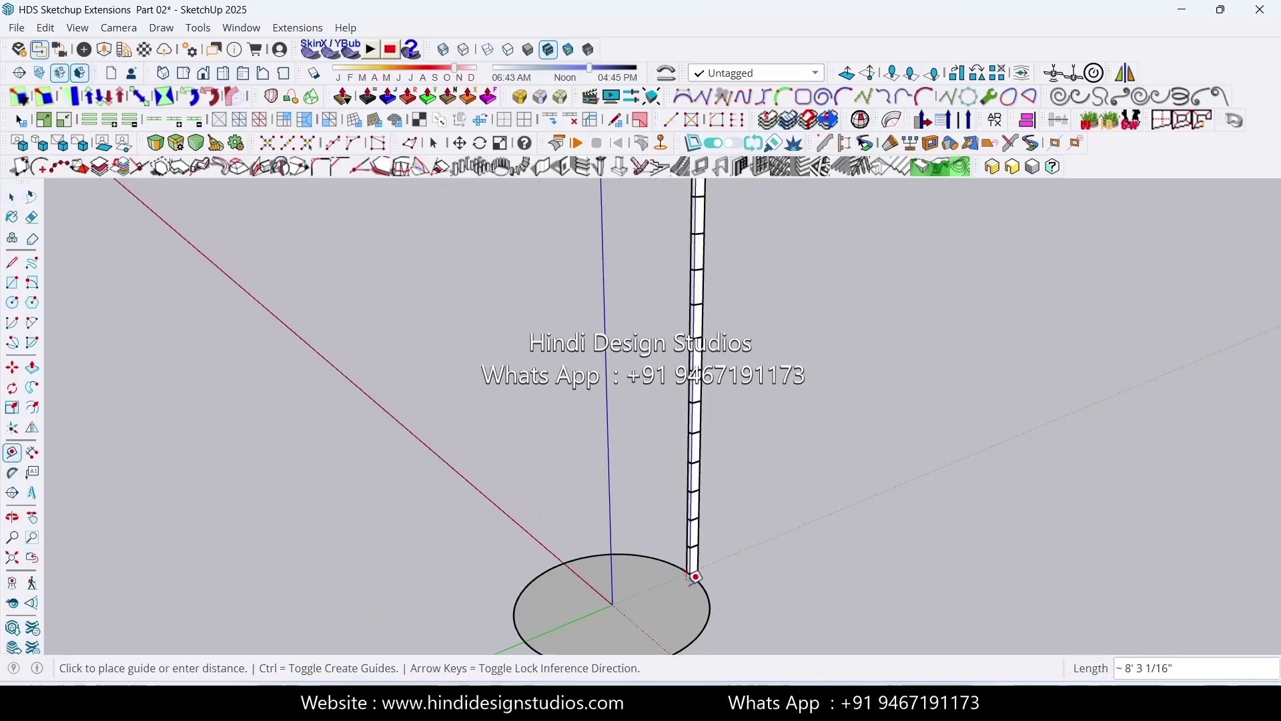
pyautogui.click(694, 572)
pyautogui.press('space')
# Select all the stacked blocks of the vertical strip and combine them into one group
pyautogui.scroll(-2, 700, 308)
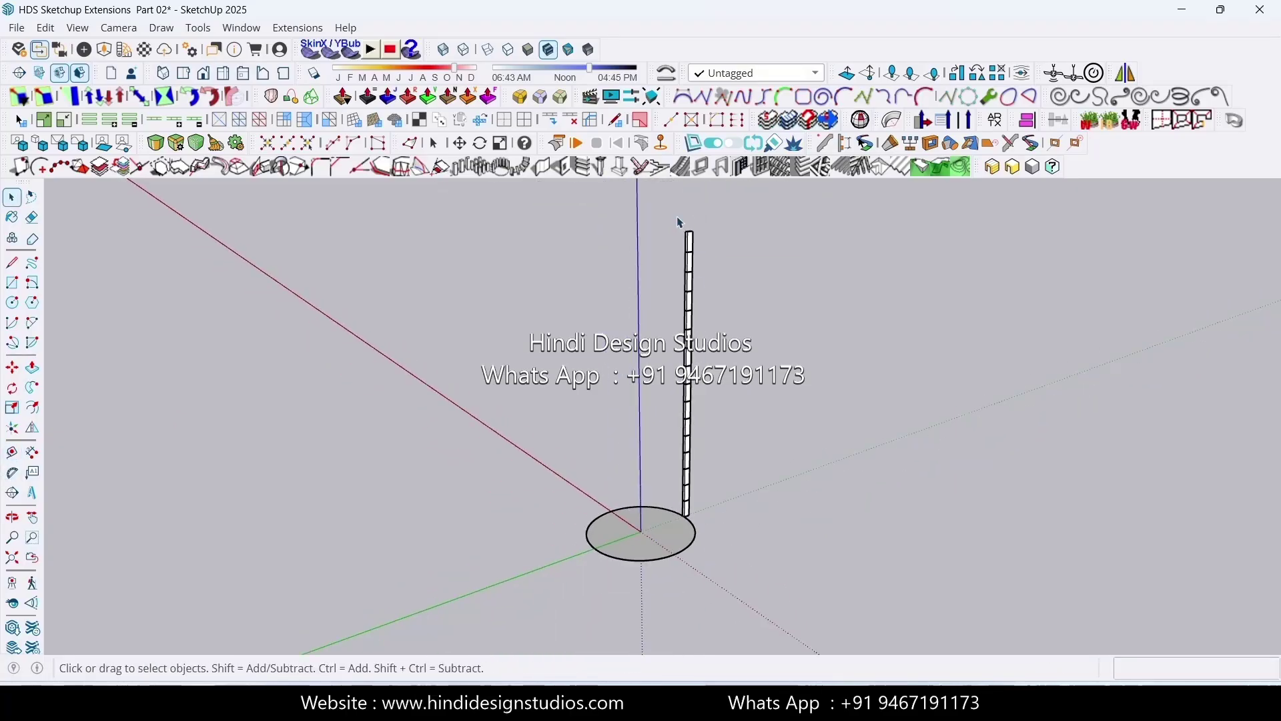
pyautogui.moveTo(681, 222); pyautogui.dragTo(732, 534)
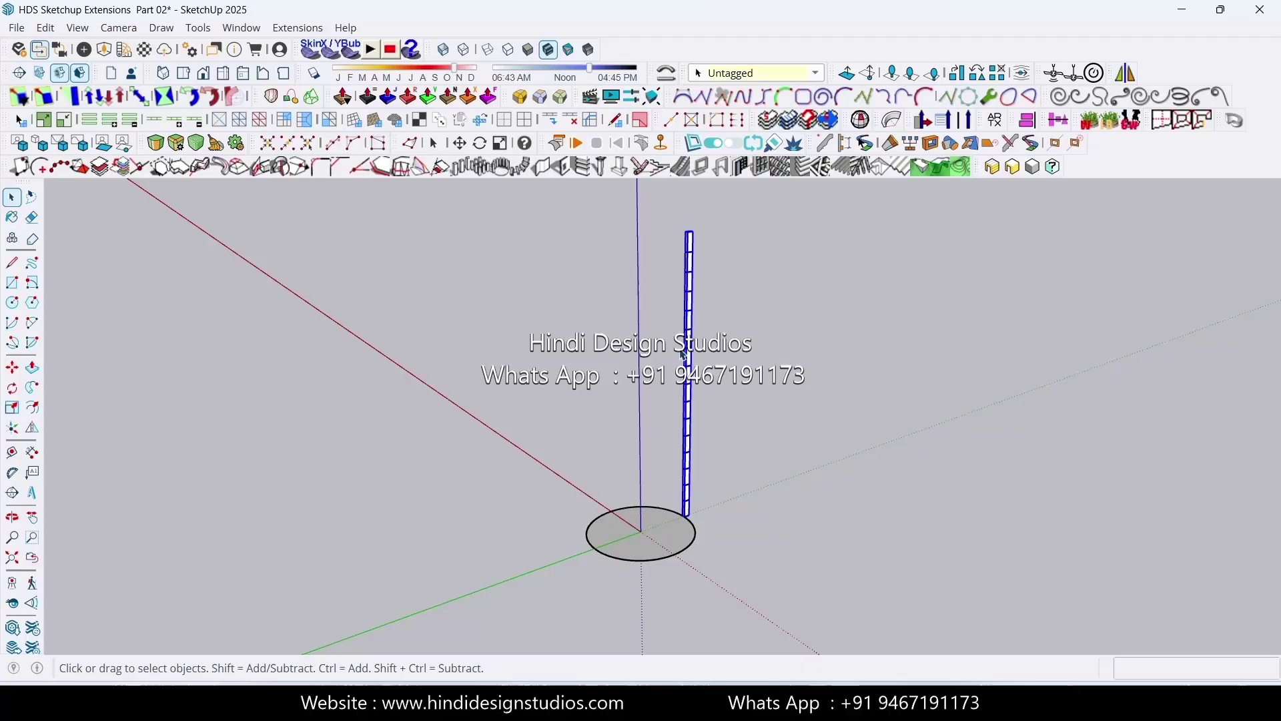
pyautogui.rightClick(694, 309)
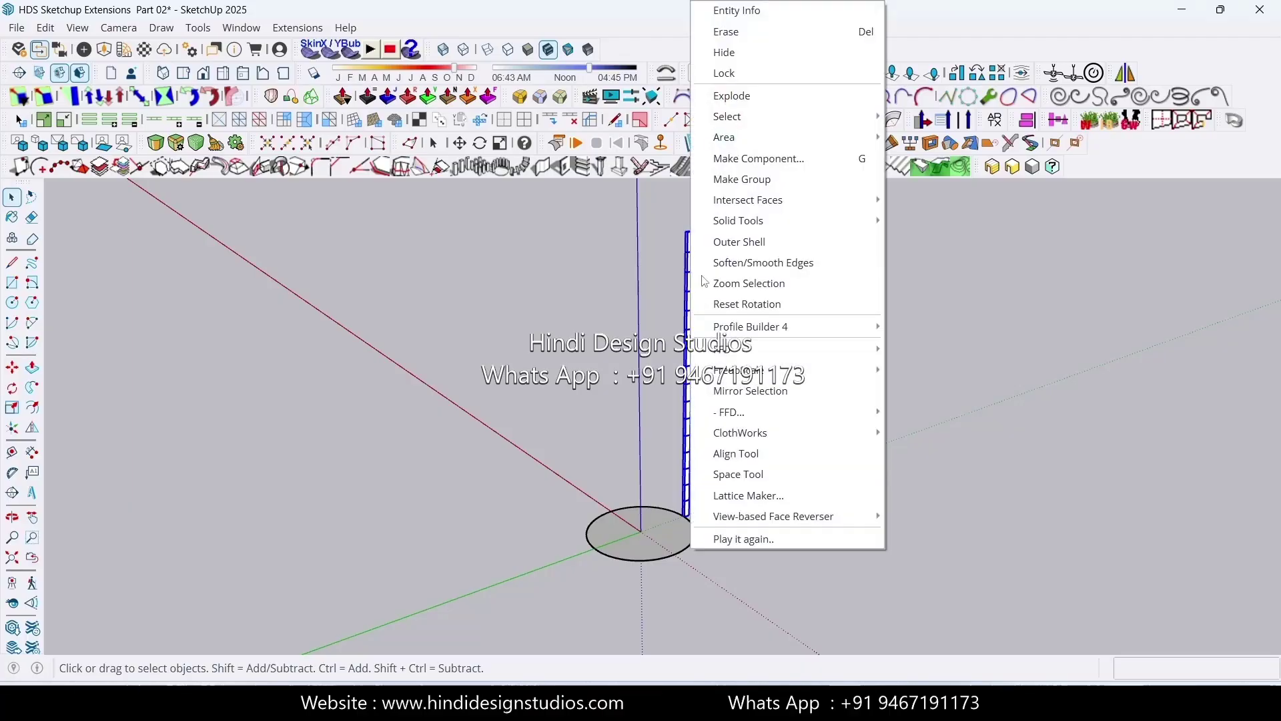
pyautogui.click(736, 184)
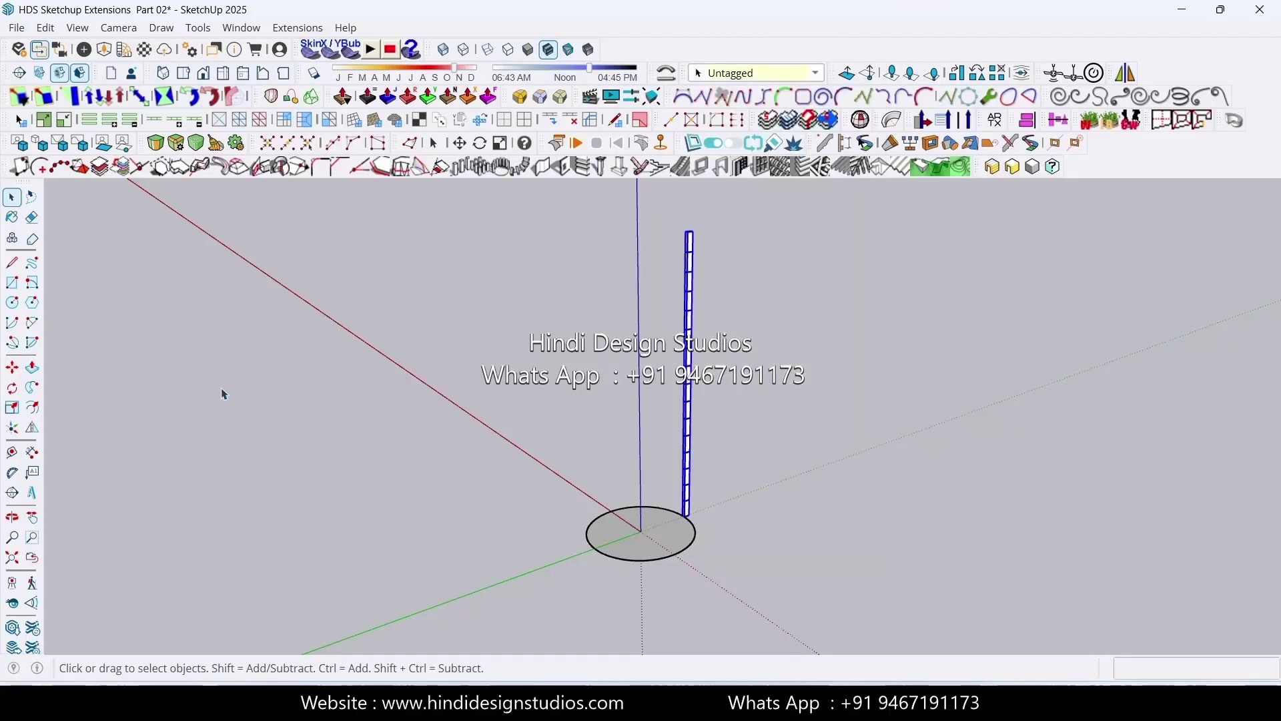
# Rotate-copy the strip 90° about the centre of the base circle and multiply the copy with x3
pyautogui.click(12, 388)
pyautogui.scroll(2, 620, 580)
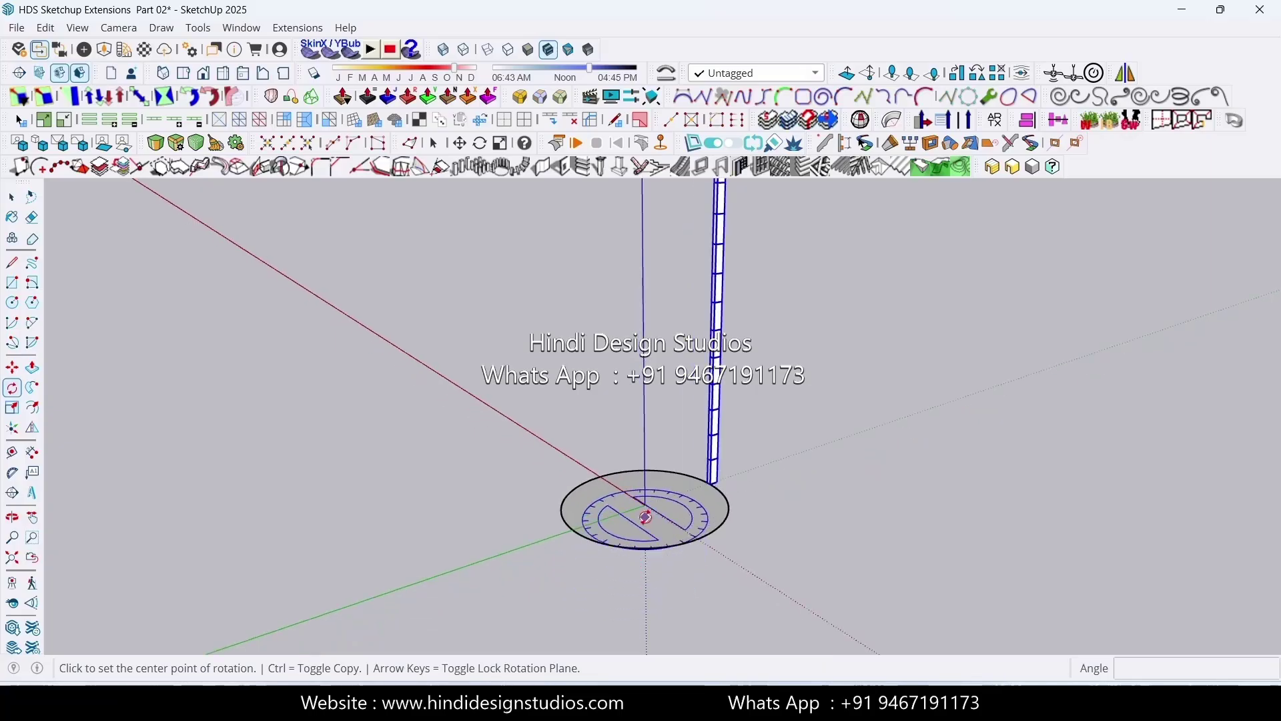
pyautogui.click(646, 514)
pyautogui.moveTo(666, 554); pyautogui.dragTo(893, 507, button='middle')
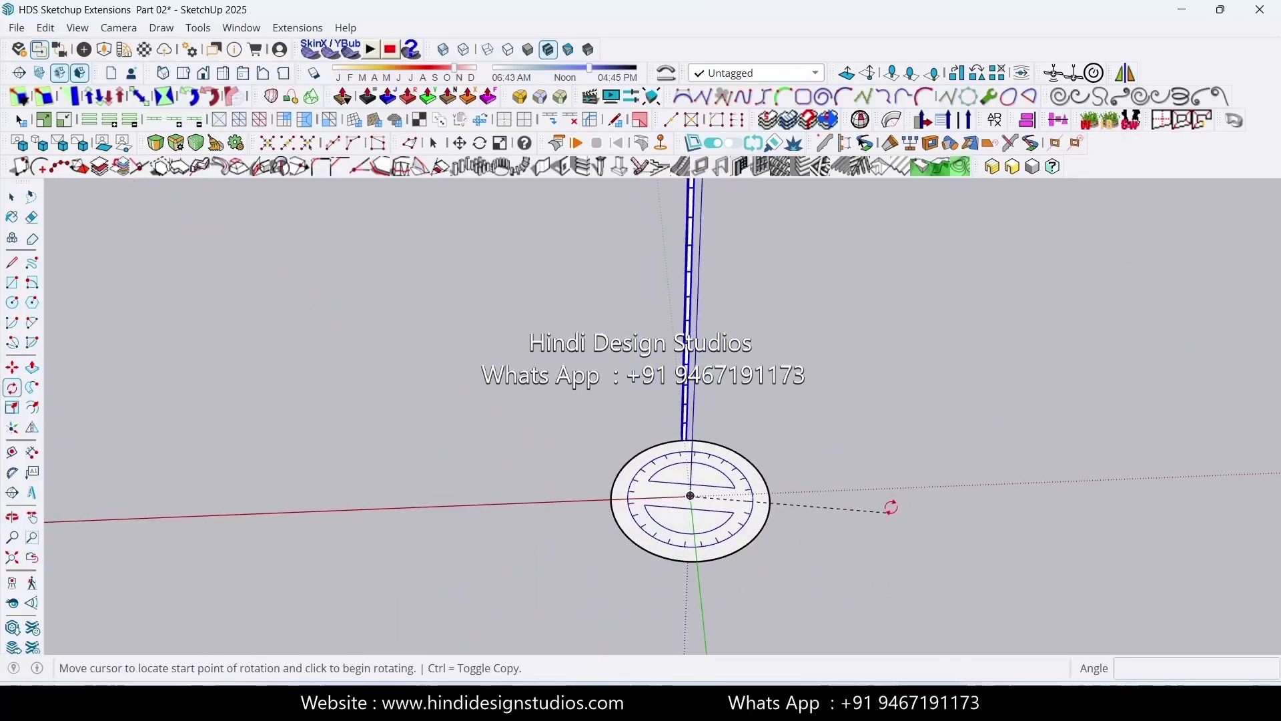
pyautogui.click(886, 488)
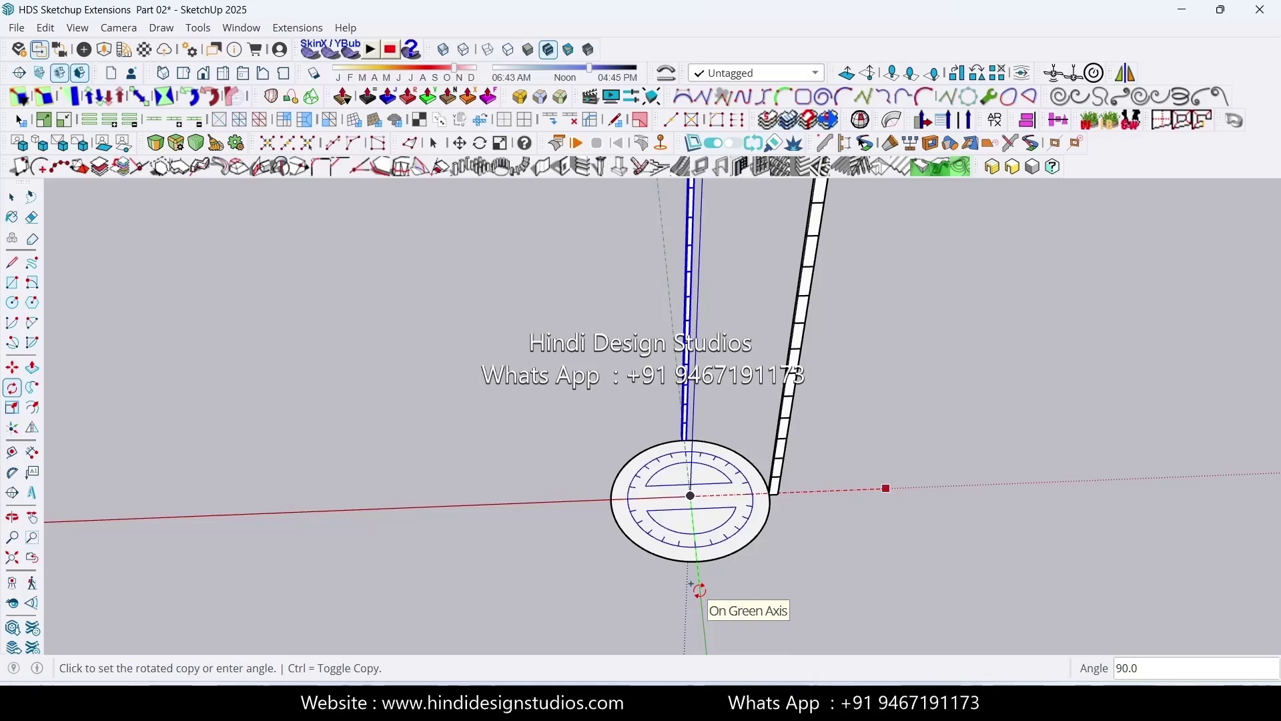
pyautogui.click(700, 590)
pyautogui.write('3')
pyautogui.press('Return')
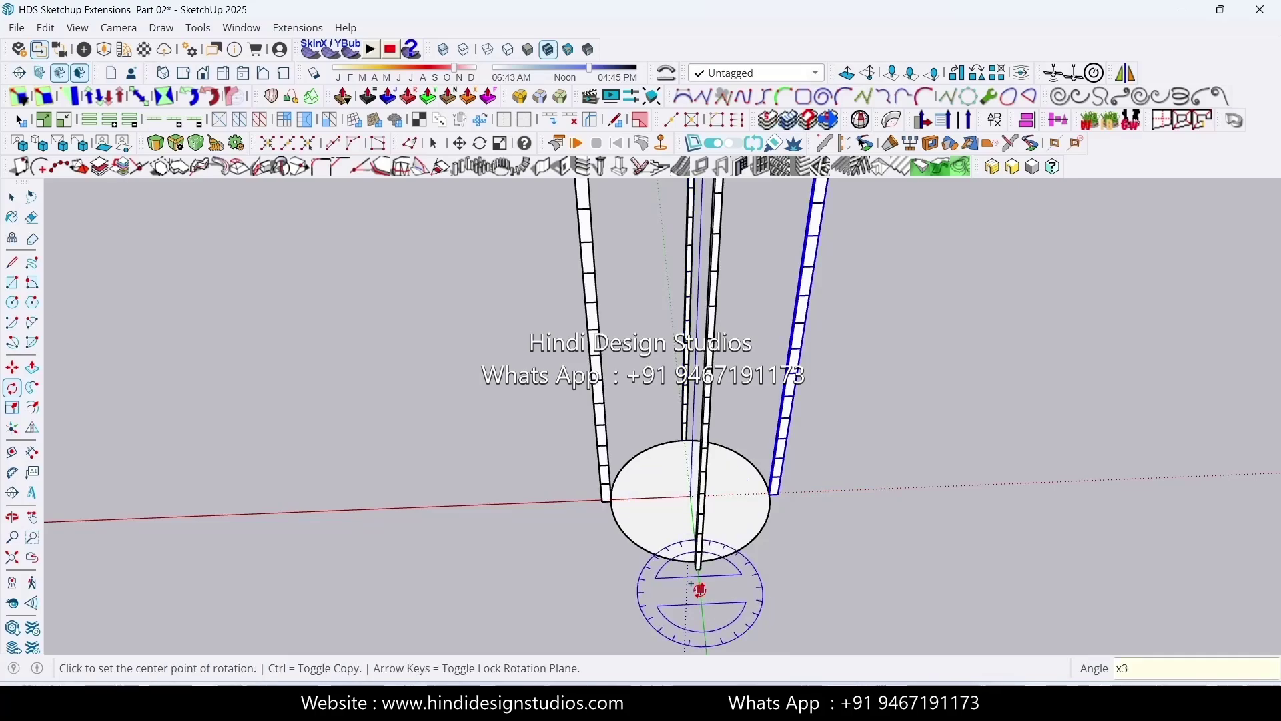
pyautogui.press('space')
# Try to rotate-copy all four strips by 10° about the base circle's centre, multiplying the copies with x6
pyautogui.moveTo(701, 594); pyautogui.dragTo(761, 427, button='middle')
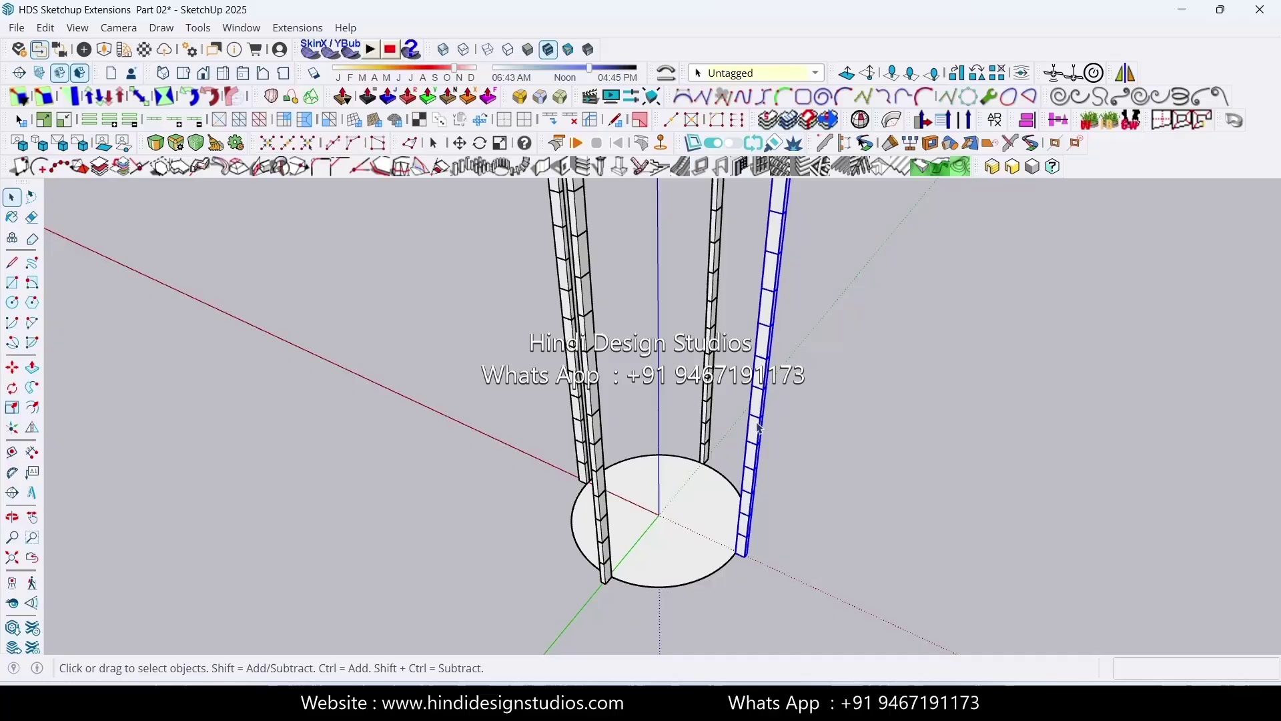
pyautogui.click(710, 387)
pyautogui.keyDown('ctrl'); pyautogui.click(750, 454); pyautogui.keyUp('ctrl')
pyautogui.keyDown('ctrl'); pyautogui.click(592, 440); pyautogui.keyUp('ctrl')
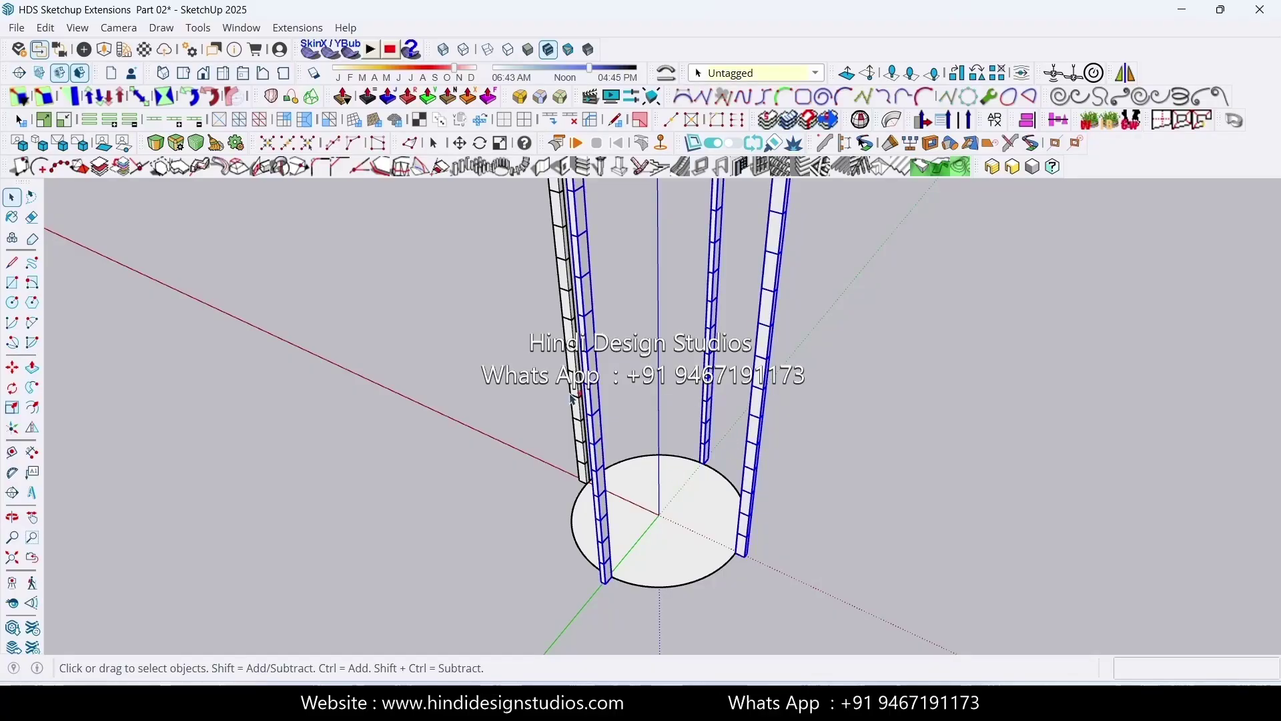
pyautogui.keyDown('ctrl'); pyautogui.click(572, 398); pyautogui.keyUp('ctrl')
pyautogui.moveTo(611, 461); pyautogui.dragTo(798, 479, button='middle')
pyautogui.moveTo(621, 515); pyautogui.dragTo(737, 511, button='middle')
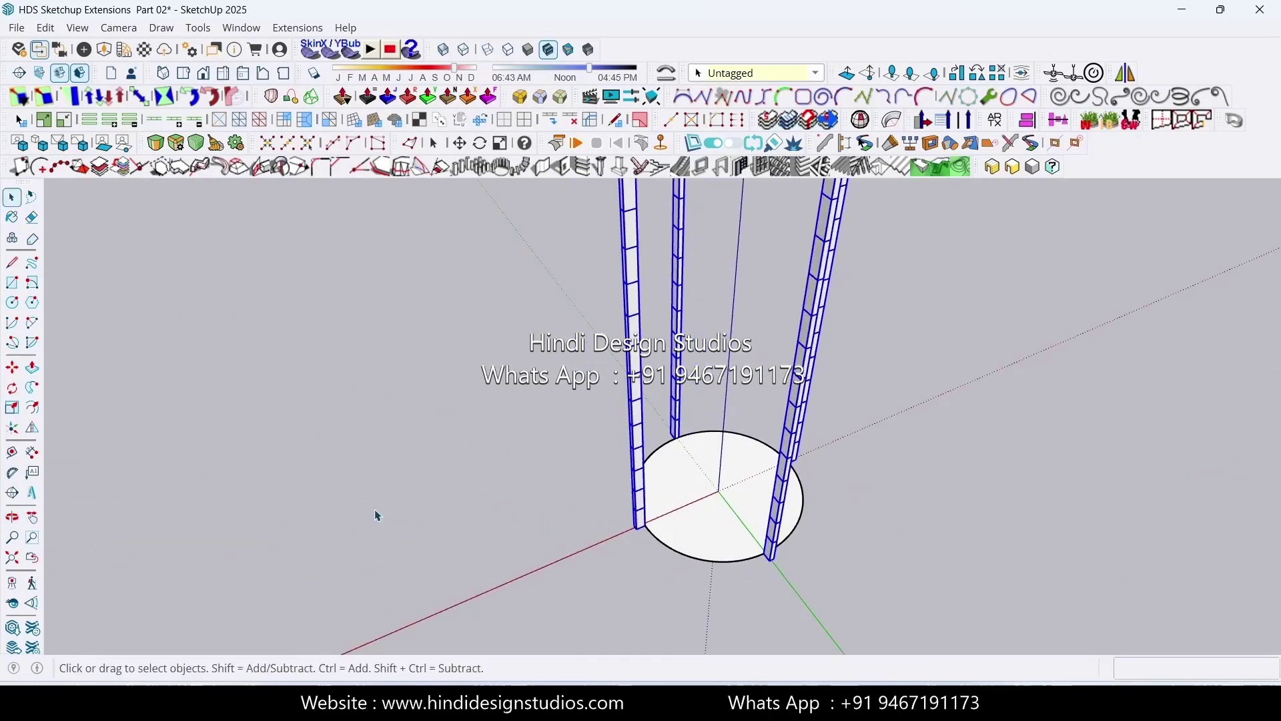
pyautogui.click(13, 388)
pyautogui.moveTo(567, 507); pyautogui.dragTo(687, 481, button='middle')
pyautogui.click(694, 481)
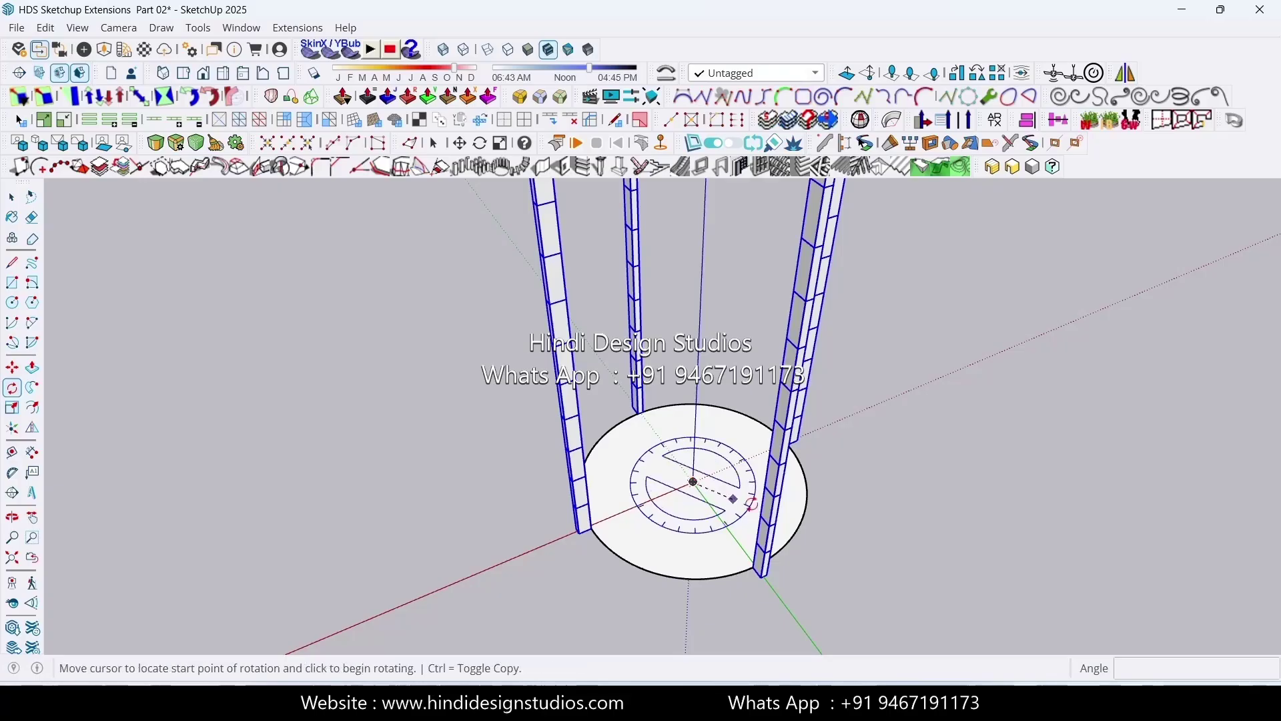
pyautogui.click(999, 353)
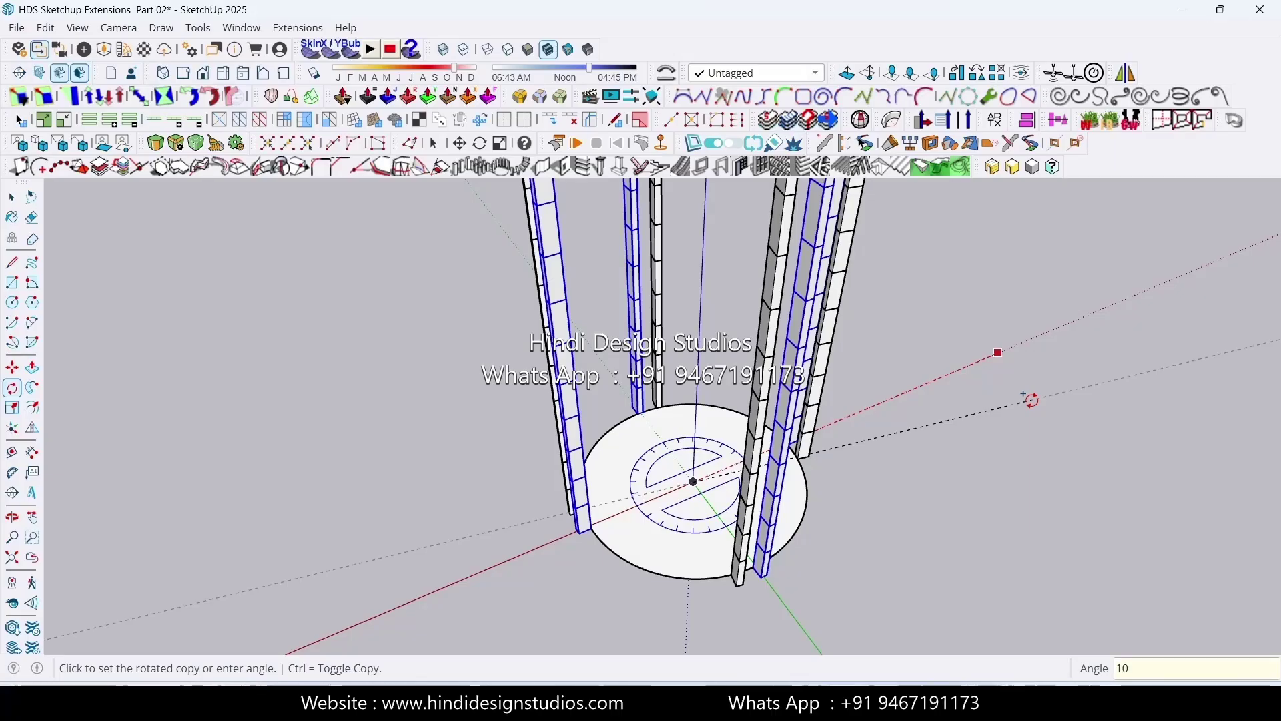
pyautogui.press('Return')
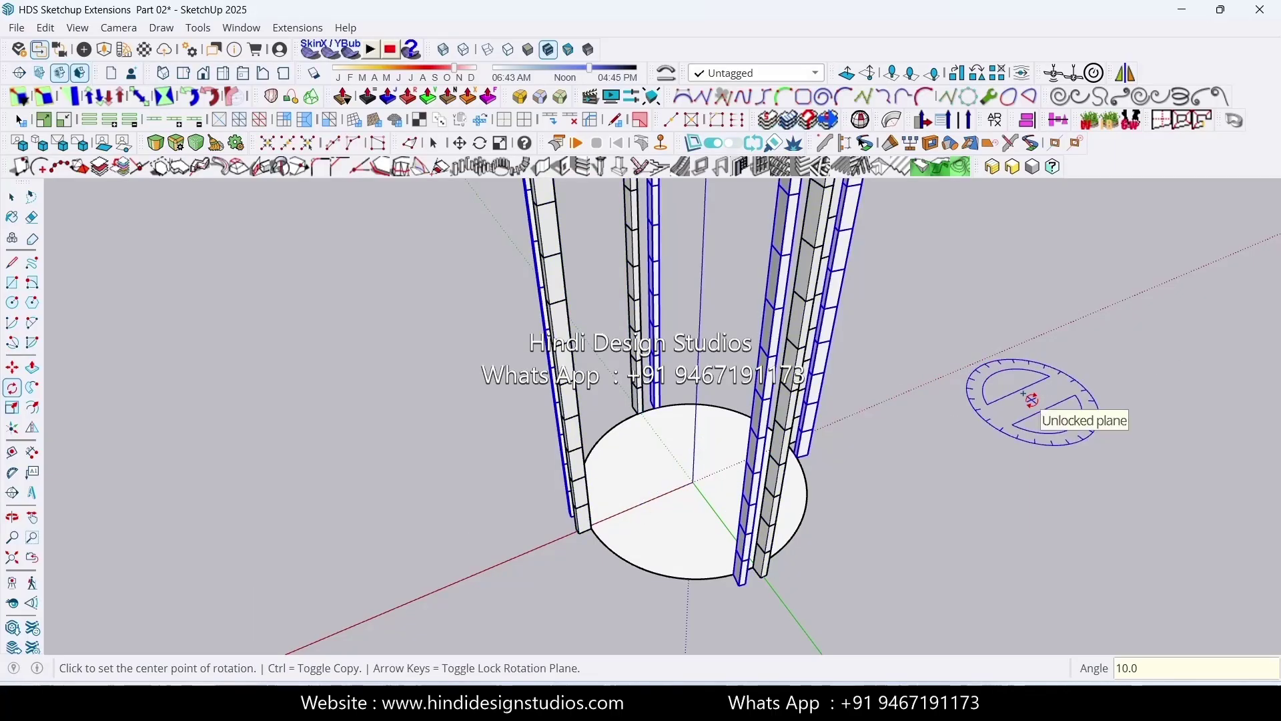
pyautogui.write('x')
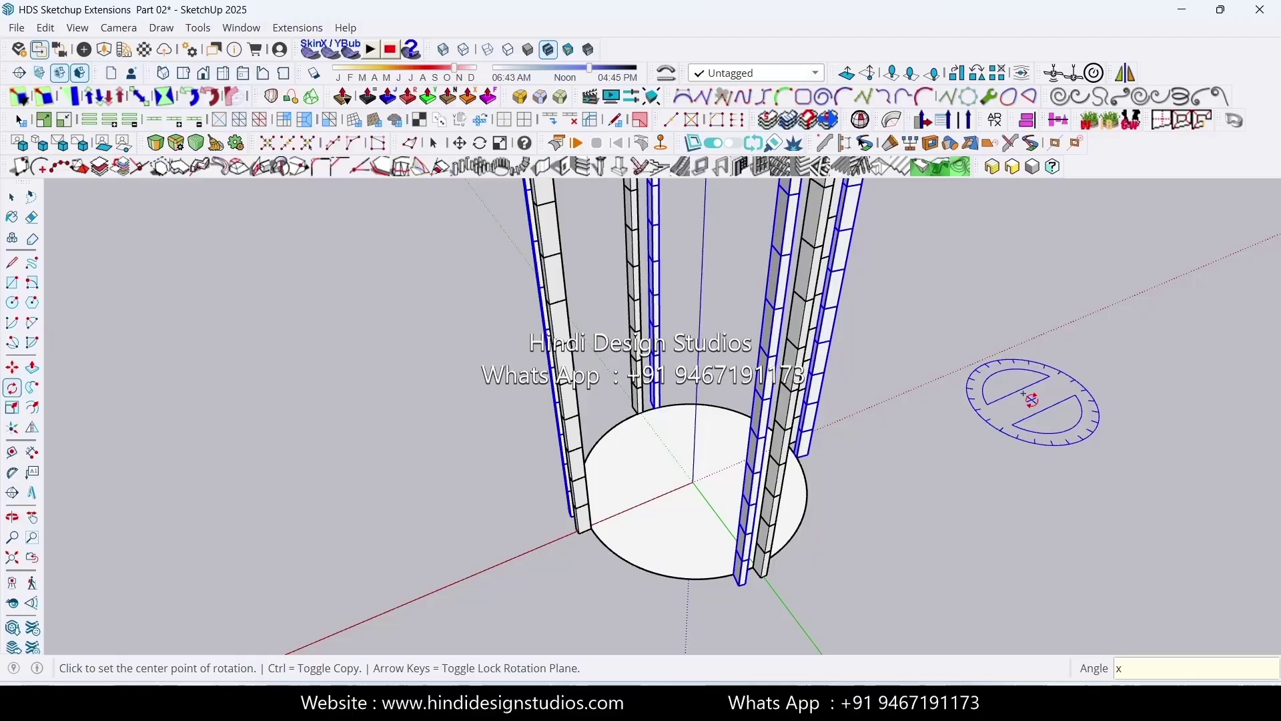
pyautogui.write('6')
pyautogui.press('Return')
# Inspect the ring of strips for gaps and undo the last rotated copies, back to the four strips
pyautogui.moveTo(798, 492); pyautogui.dragTo(1089, 481, button='middle')
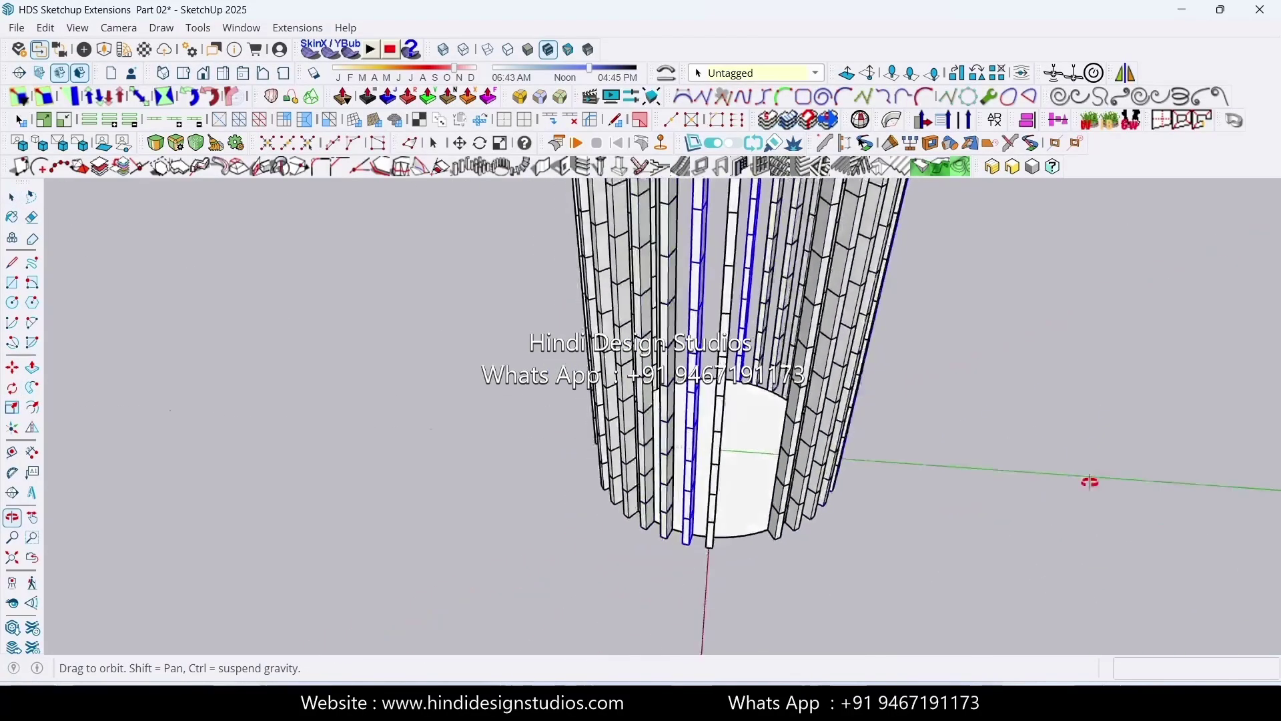
pyautogui.press('space')
pyautogui.scroll(4, 792, 545)
pyautogui.scroll(1, 794, 549)
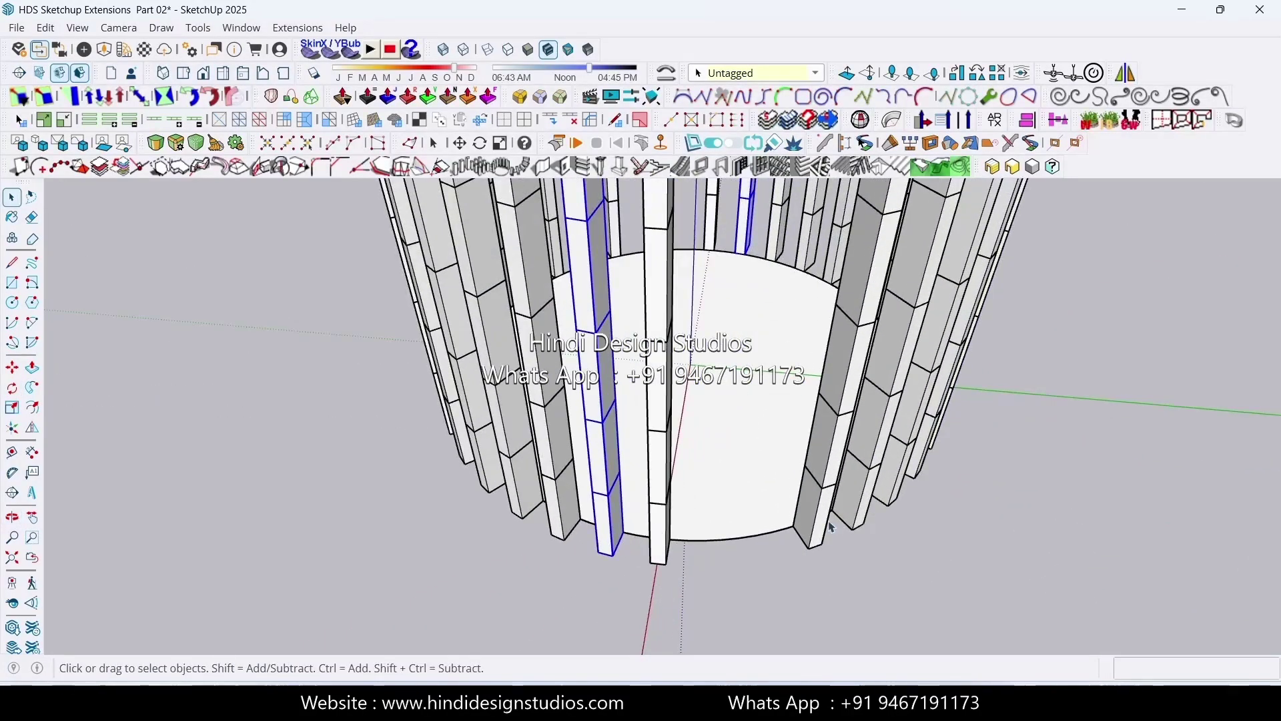
pyautogui.click(798, 539)
pyautogui.moveTo(685, 494); pyautogui.dragTo(625, 523, button='middle')
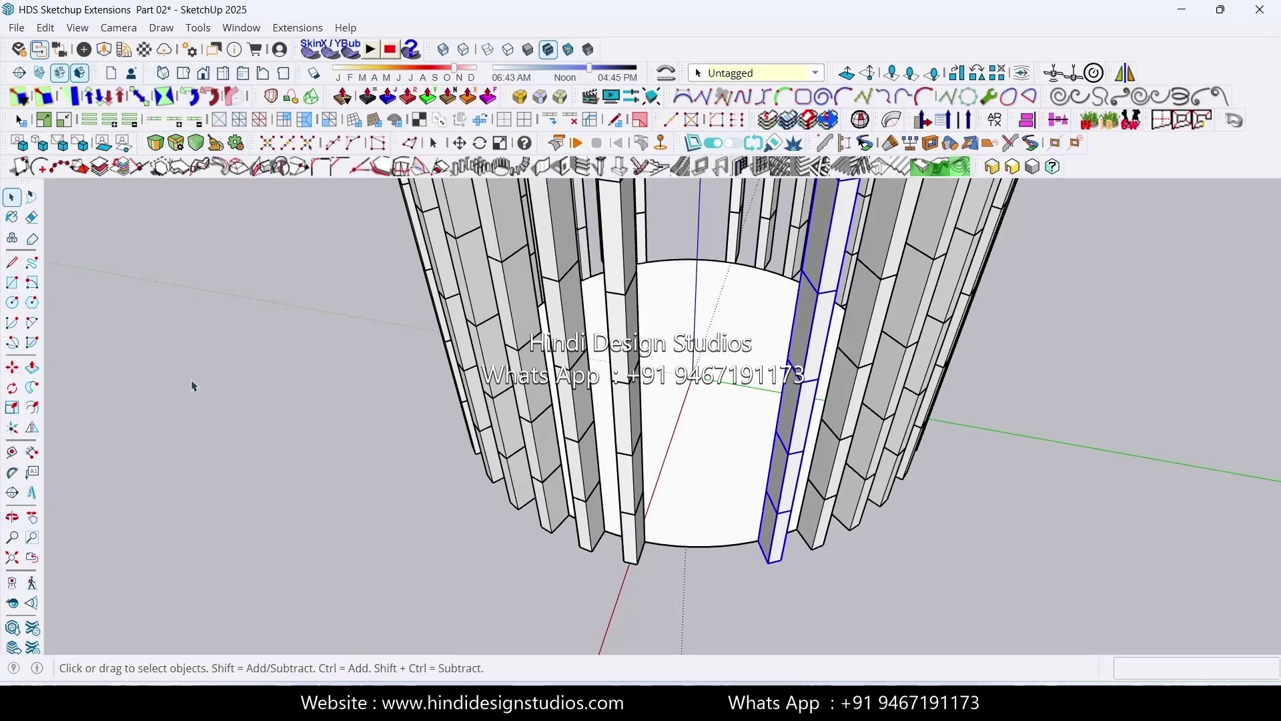
pyautogui.click(300, 484)
pyautogui.moveTo(434, 515); pyautogui.dragTo(520, 514, button='middle')
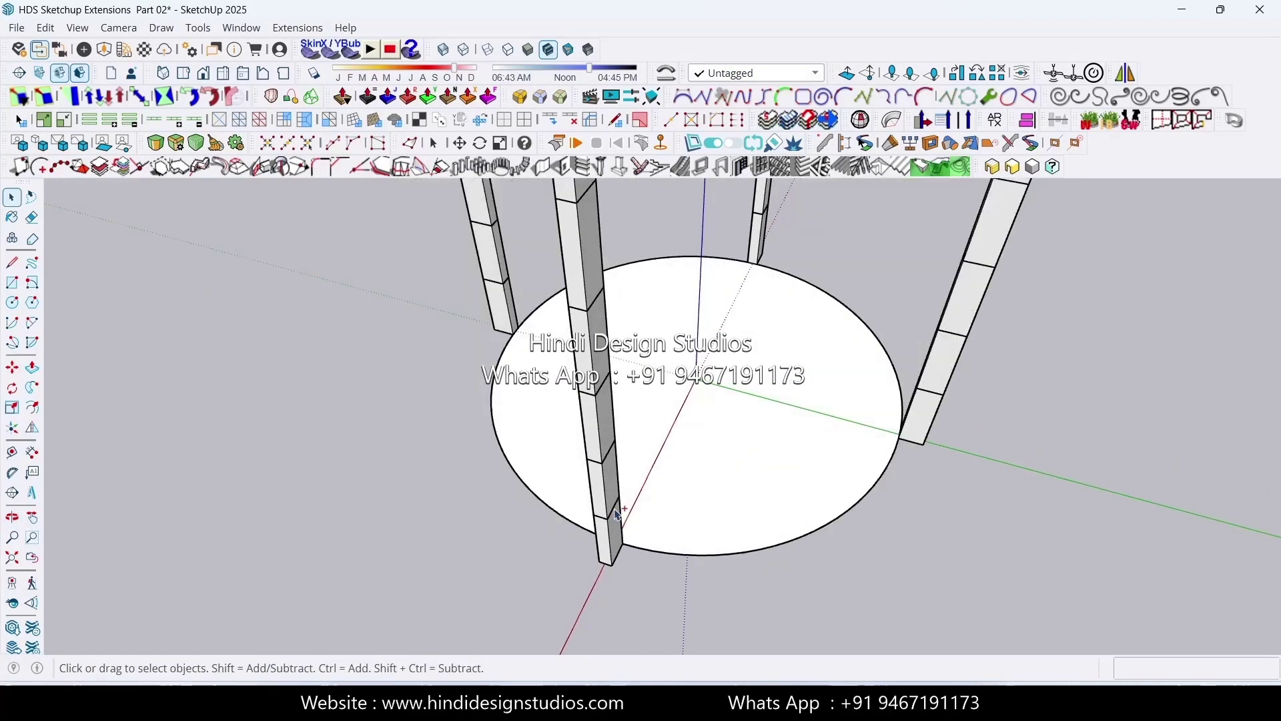
pyautogui.moveTo(621, 514); pyautogui.dragTo(537, 446, button='middle')
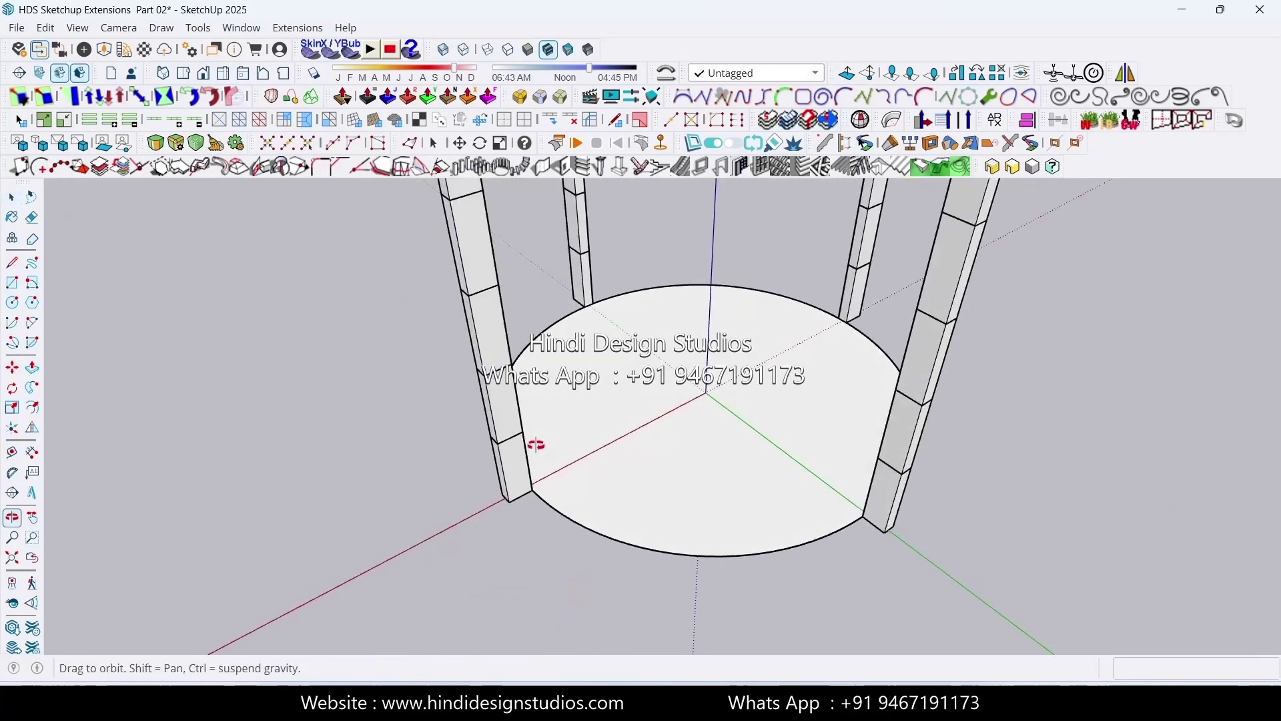
# Select the four strips, rotate-copy them by 10° about the base circle's centre and multiply the copies with x10
pyautogui.click(507, 324)
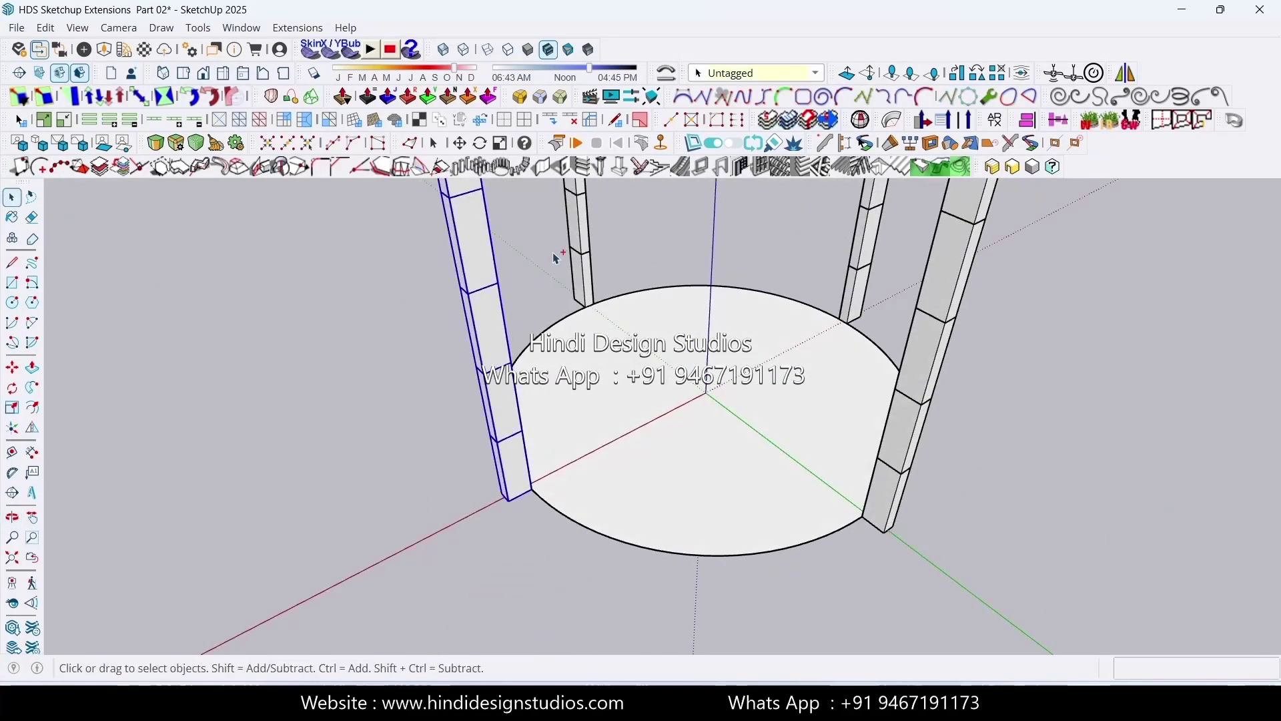
pyautogui.keyDown('ctrl'); pyautogui.click(860, 234); pyautogui.keyUp('ctrl')
pyautogui.keyDown('ctrl'); pyautogui.click(936, 327); pyautogui.keyUp('ctrl')
pyautogui.click(12, 388)
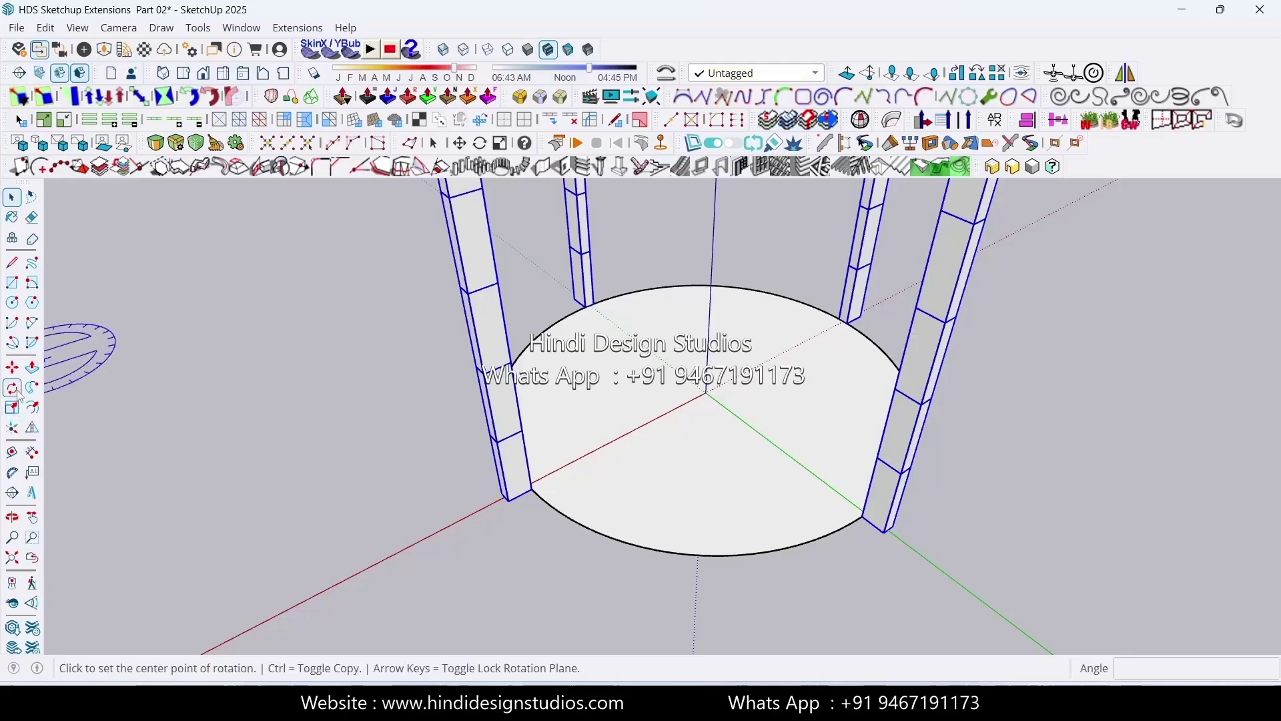
pyautogui.click(708, 394)
pyautogui.press('ctrl')
pyautogui.click(787, 452)
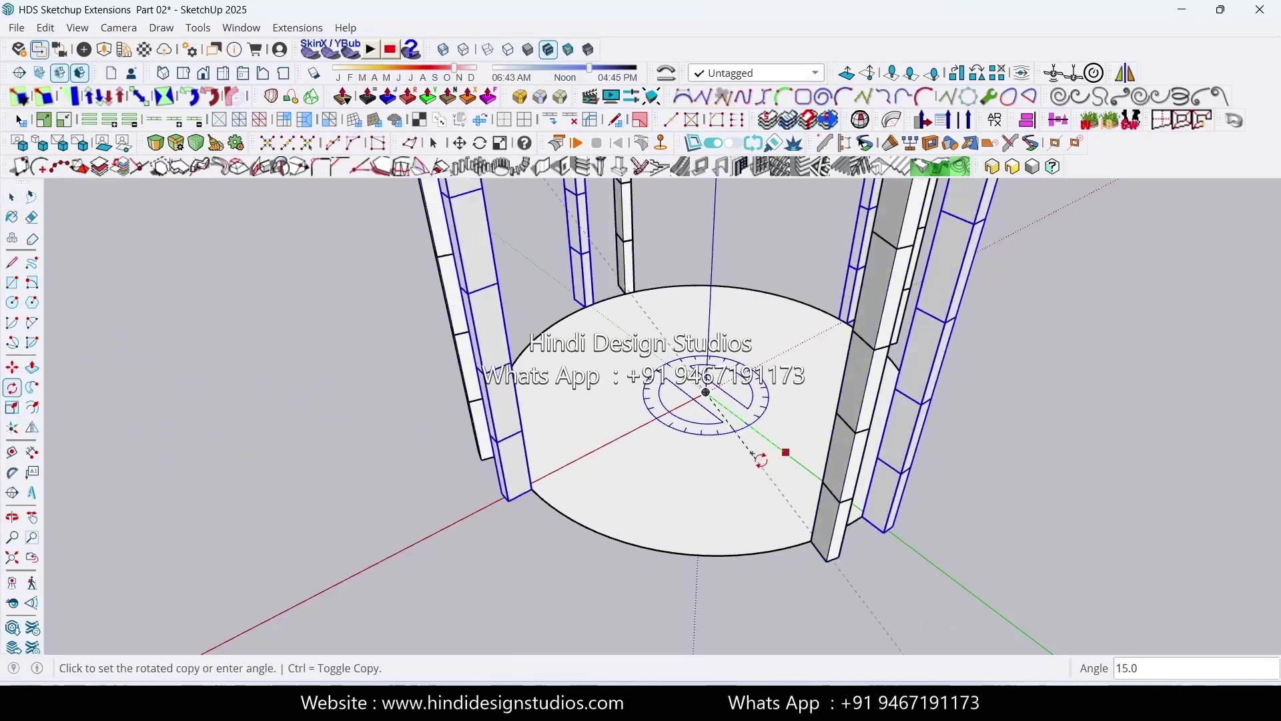
pyautogui.write('10')
pyautogui.press('Return')
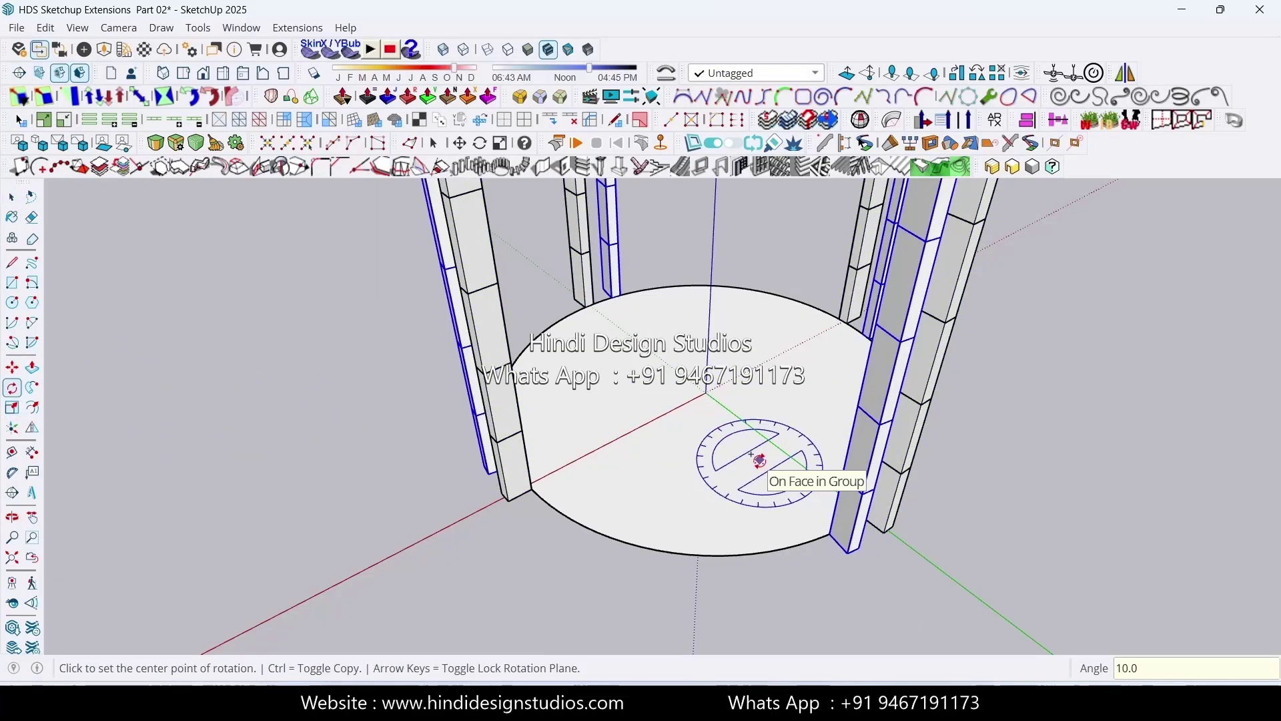
pyautogui.write('x10')
pyautogui.press('Return')
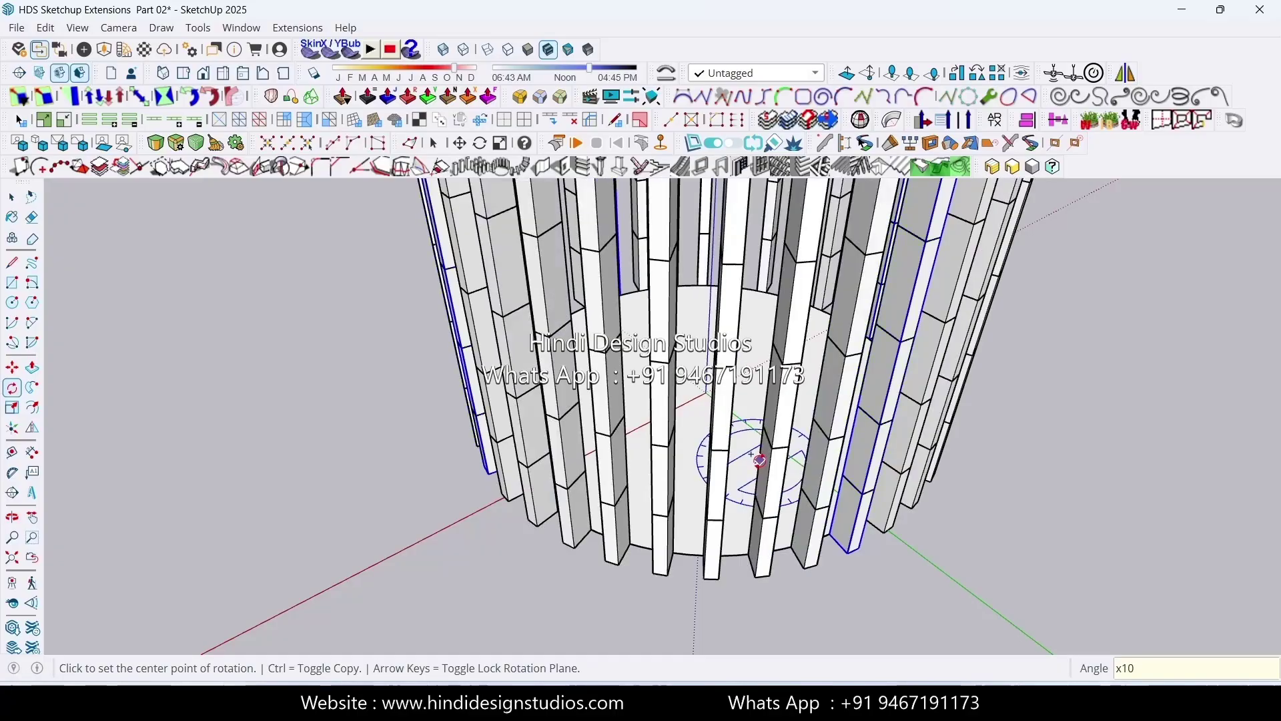
# Compare the whole ring of strips with the flared column in the reference photo, then return to the SketchUp model
pyautogui.press('space')
pyautogui.moveTo(851, 455); pyautogui.dragTo(628, 479, button='middle')
pyautogui.scroll(-5, 634, 494)
pyautogui.moveTo(702, 544); pyautogui.dragTo(670, 451, button='middle')
pyautogui.keyDown('shift'); pyautogui.moveTo(694, 505); pyautogui.dragTo(574, 431, button='middle'); pyautogui.keyUp('shift')
pyautogui.scroll(4, 666, 416)
pyautogui.hotkey('alt', 'Tab')
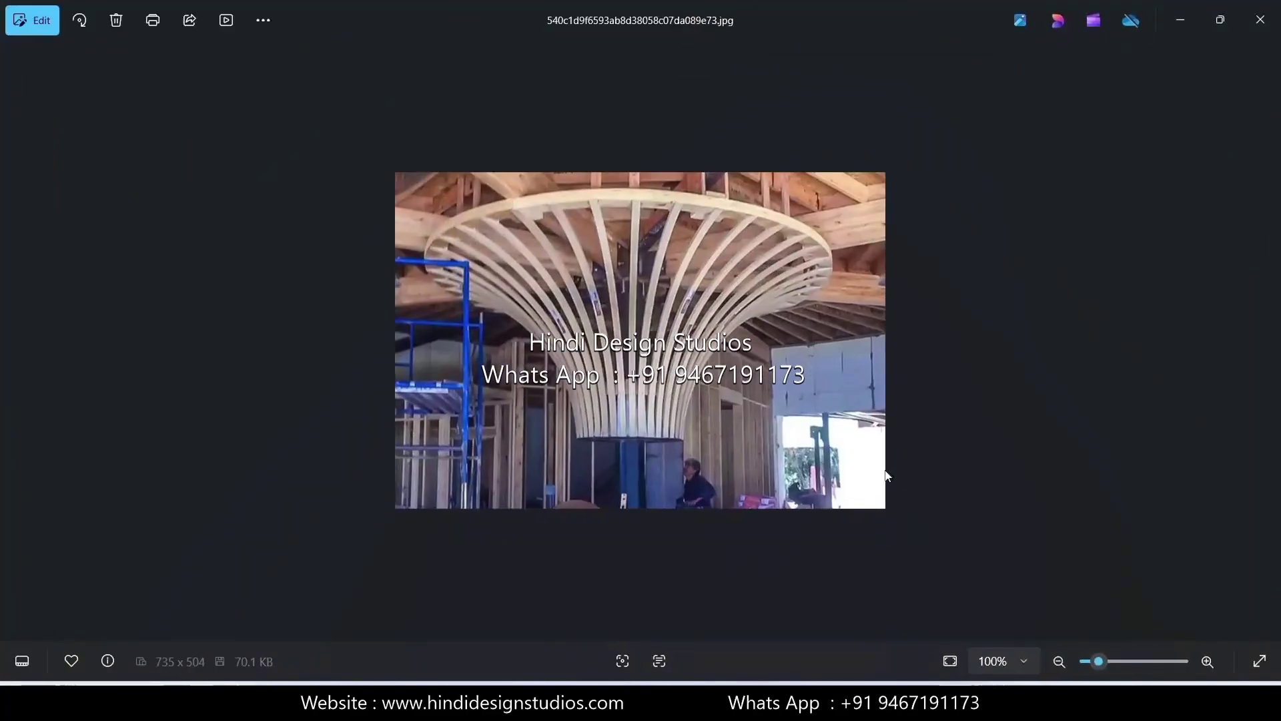
pyautogui.click(1191, 25)
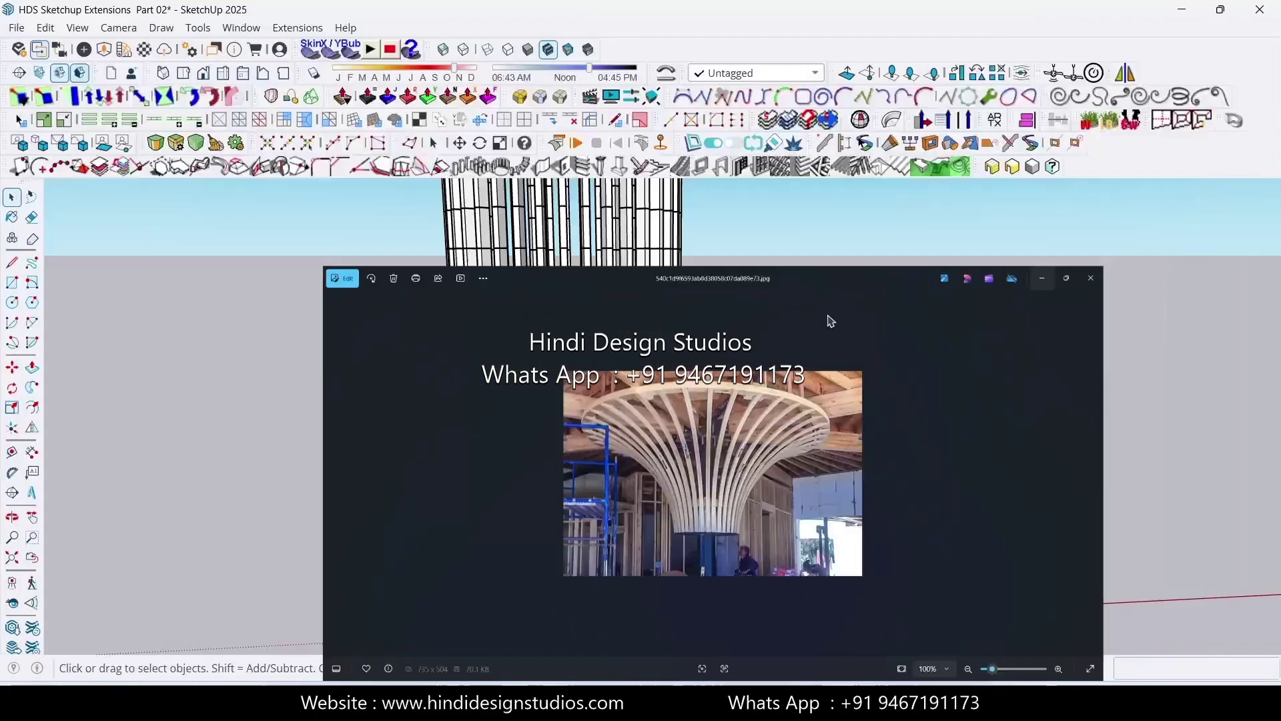
pyautogui.moveTo(682, 371); pyautogui.dragTo(669, 386, button='middle')
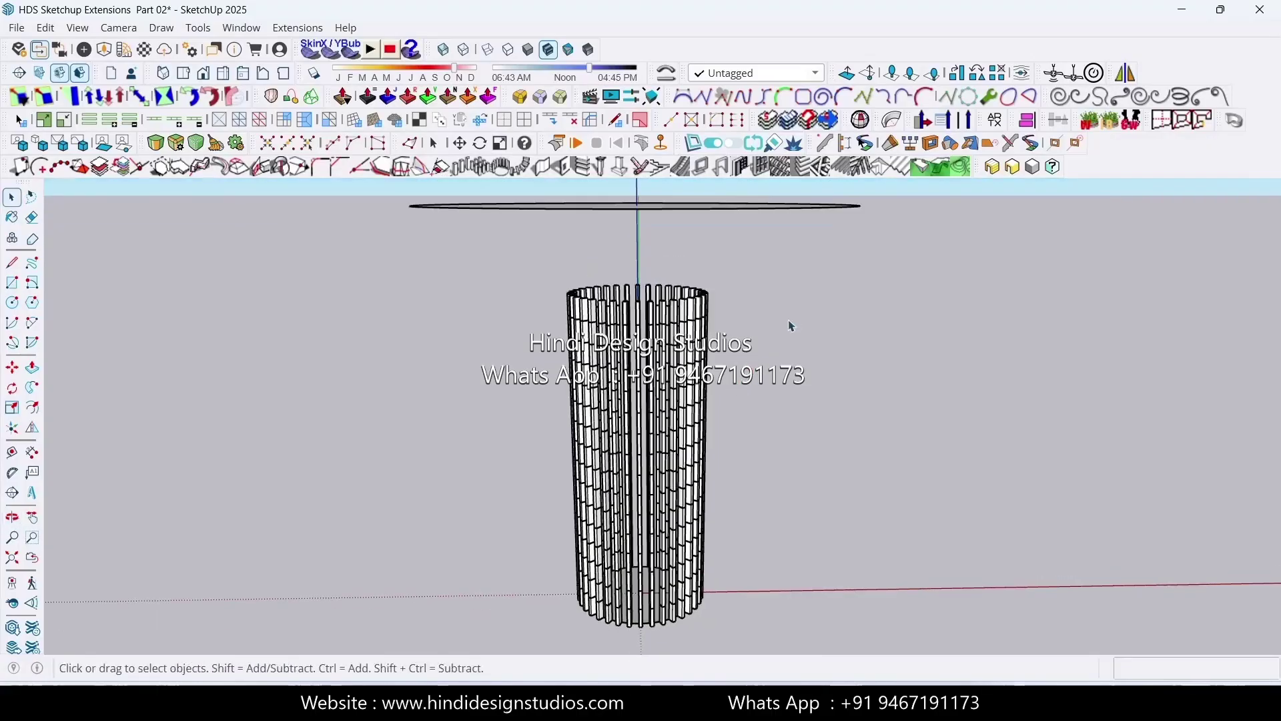
# Explode all the strips of the ring down to loose geometry and combine it into a single group
pyautogui.moveTo(474, 415); pyautogui.dragTo(474, 415)
pyautogui.moveTo(638, 446); pyautogui.dragTo(648, 412, button='middle')
pyautogui.rightClick(668, 328)
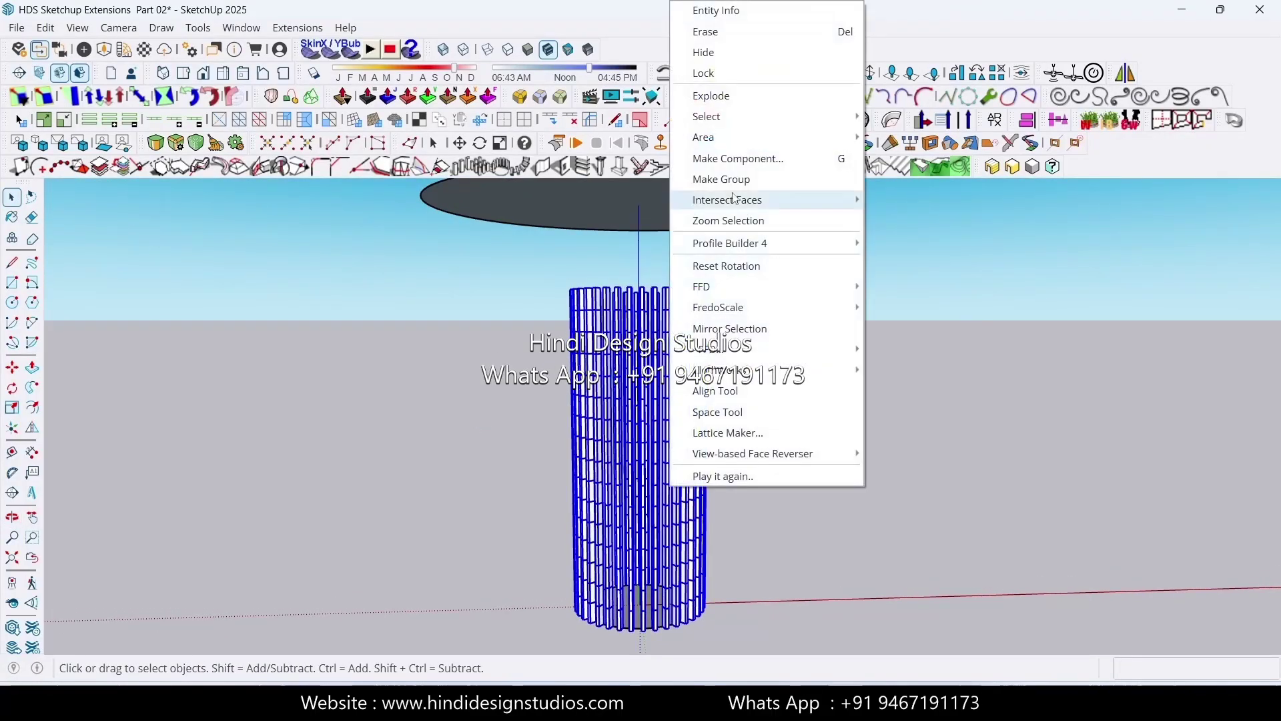
pyautogui.click(734, 105)
pyautogui.scroll(2, 637, 365)
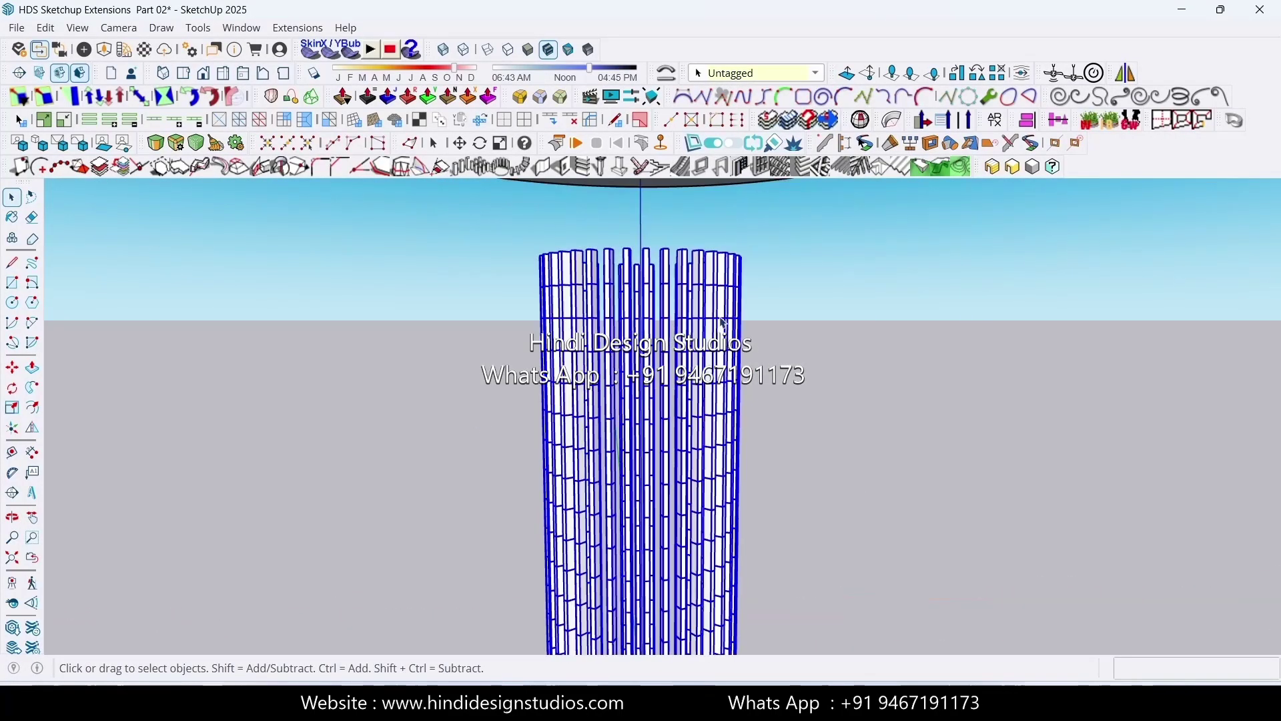
pyautogui.rightClick(719, 311)
pyautogui.click(783, 97)
pyautogui.rightClick(724, 332)
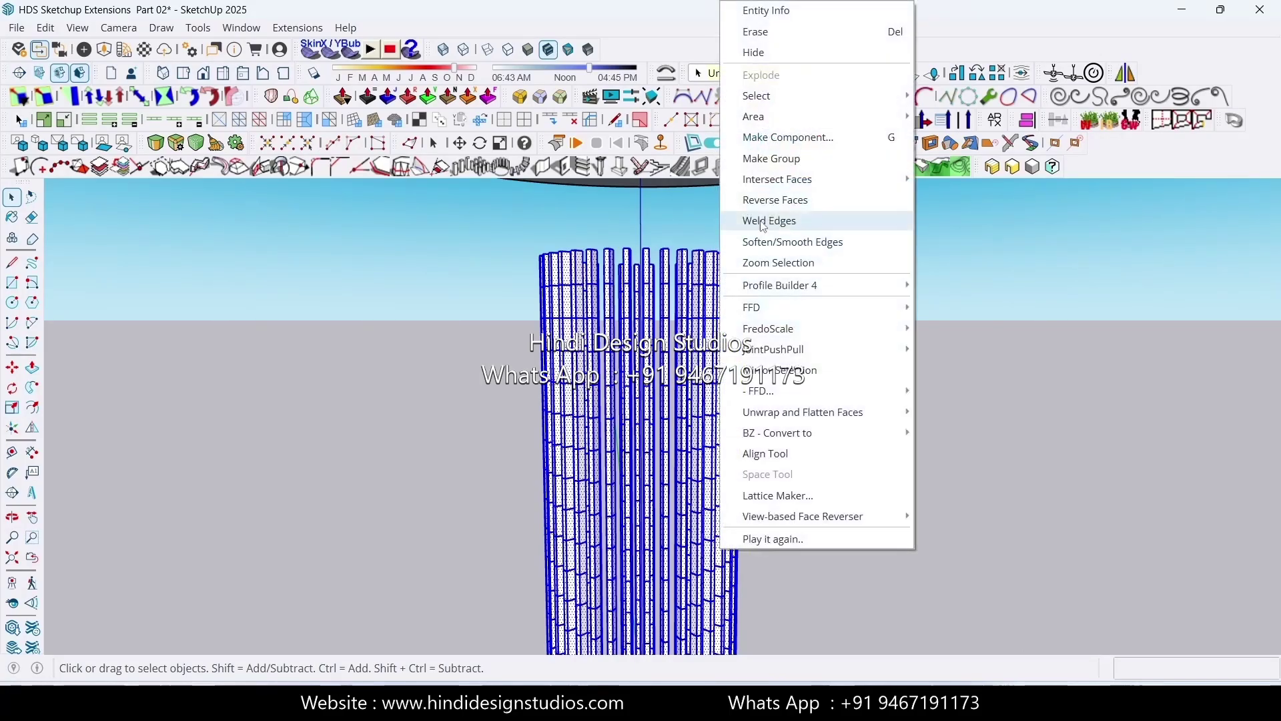
pyautogui.click(777, 158)
pyautogui.scroll(-4, 733, 280)
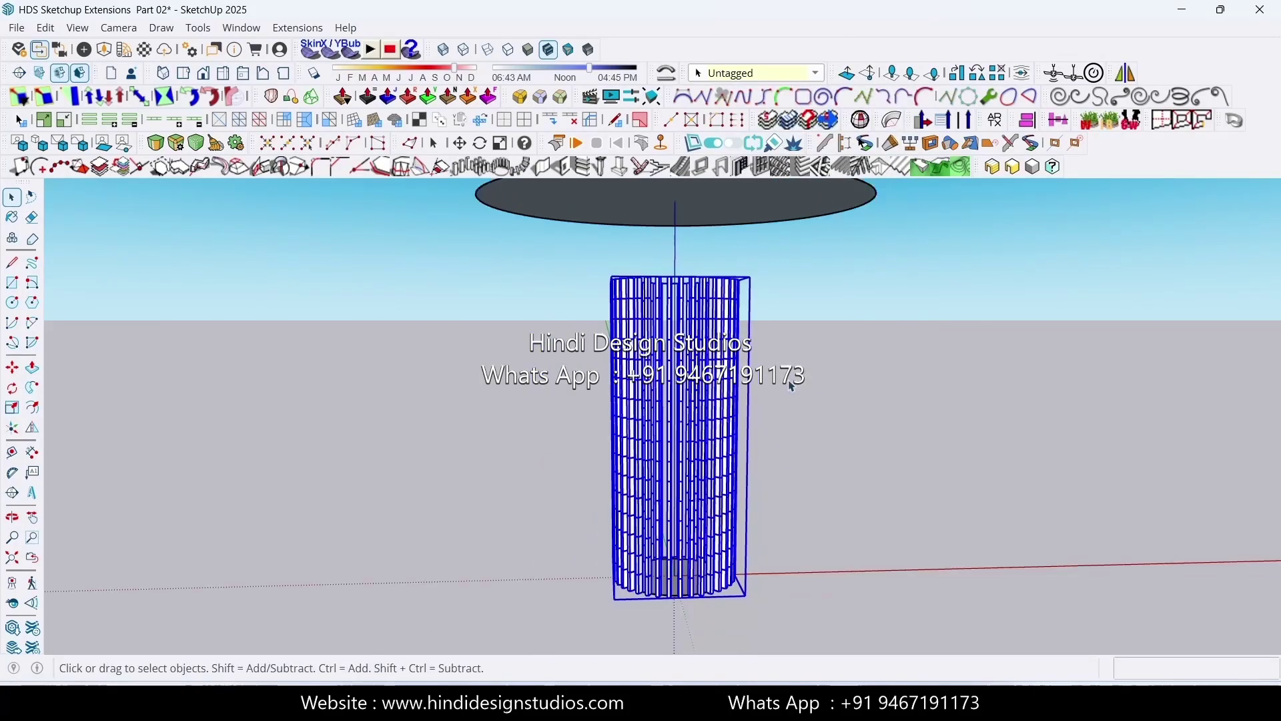
# Apply an NxN FFD to the column group with width 4, depth 4 and subdivide false
pyautogui.moveTo(787, 385); pyautogui.dragTo(802, 445, button='middle')
pyautogui.scroll(4, 702, 325)
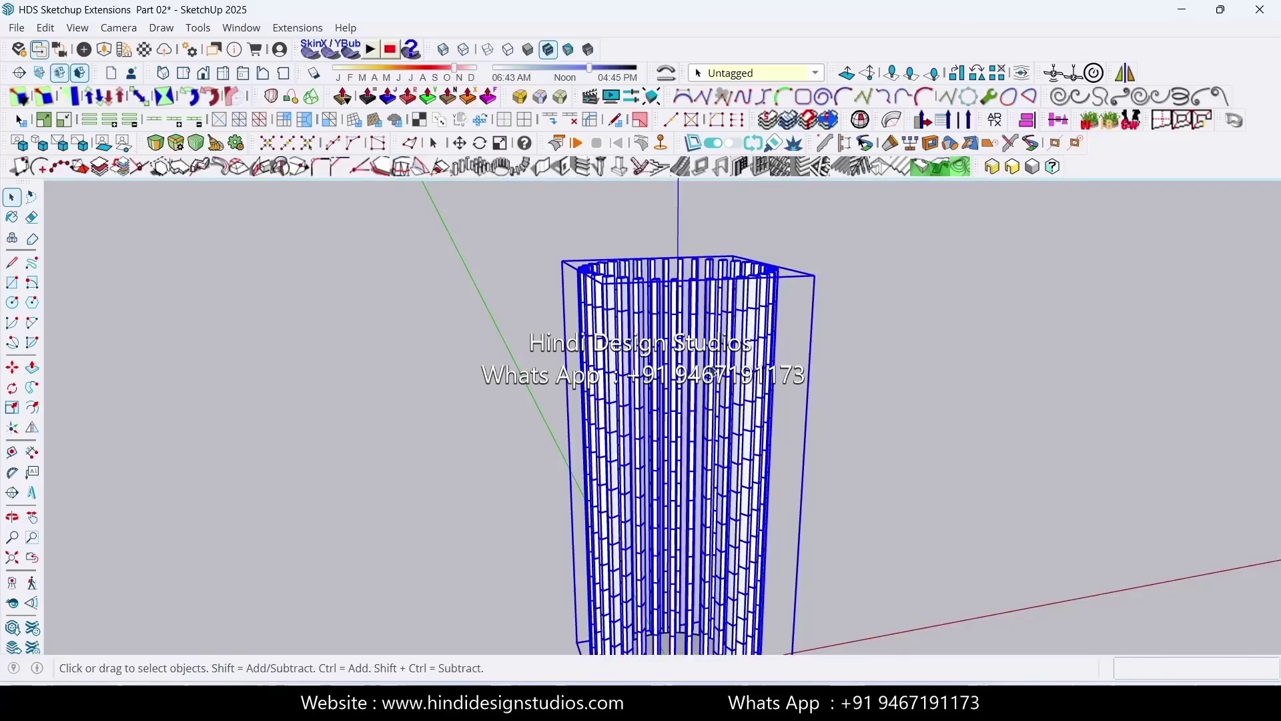
pyautogui.scroll(-3, 672, 404)
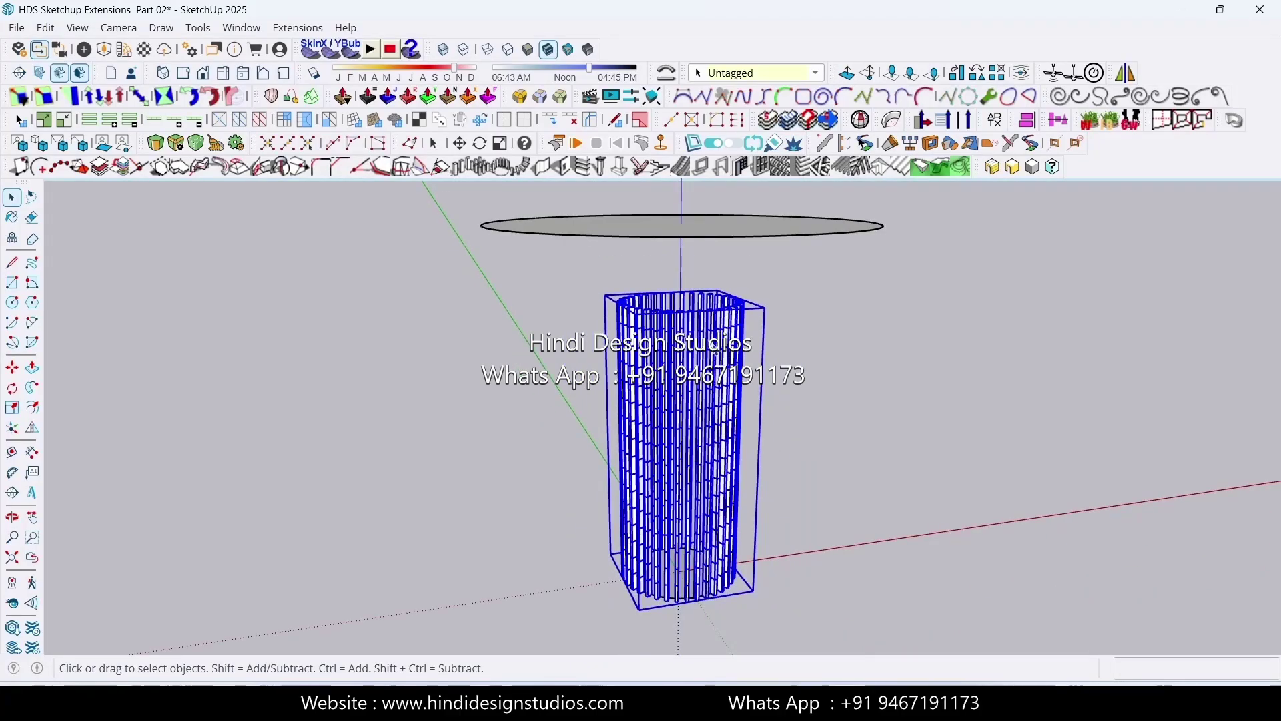
pyautogui.rightClick(713, 349)
pyautogui.moveTo(783, 356)
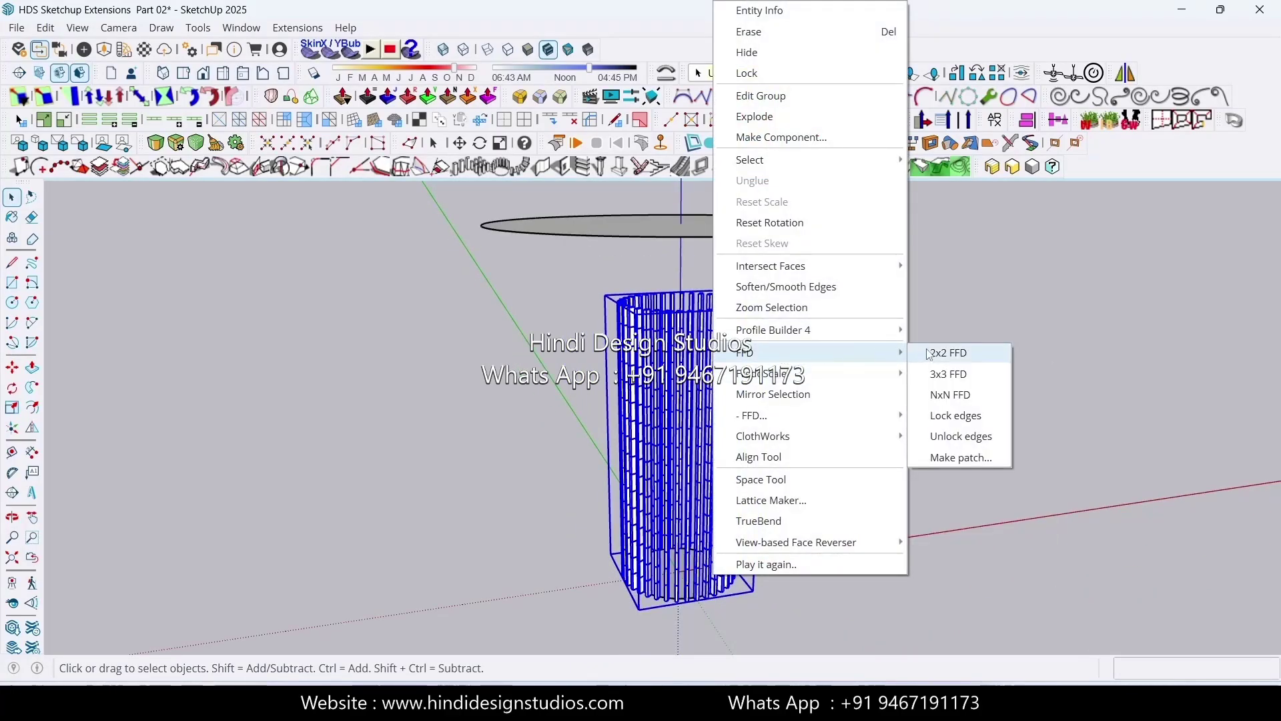
pyautogui.click(974, 397)
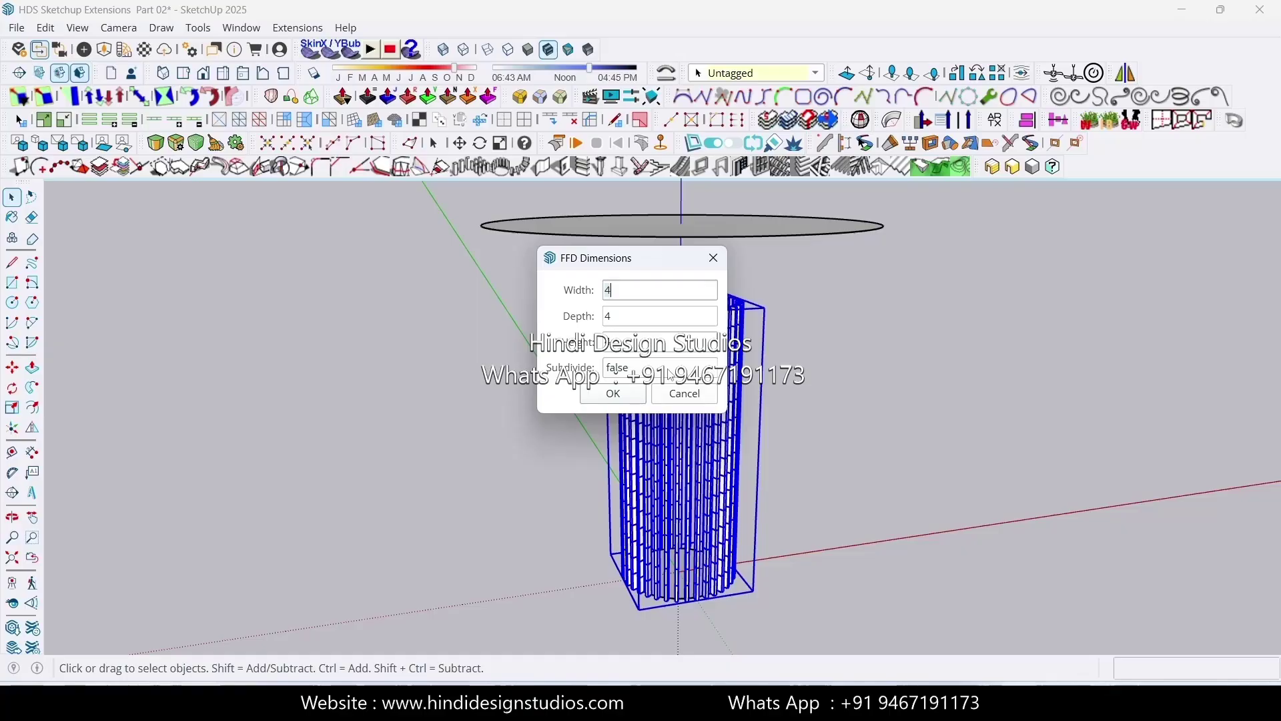
pyautogui.click(616, 398)
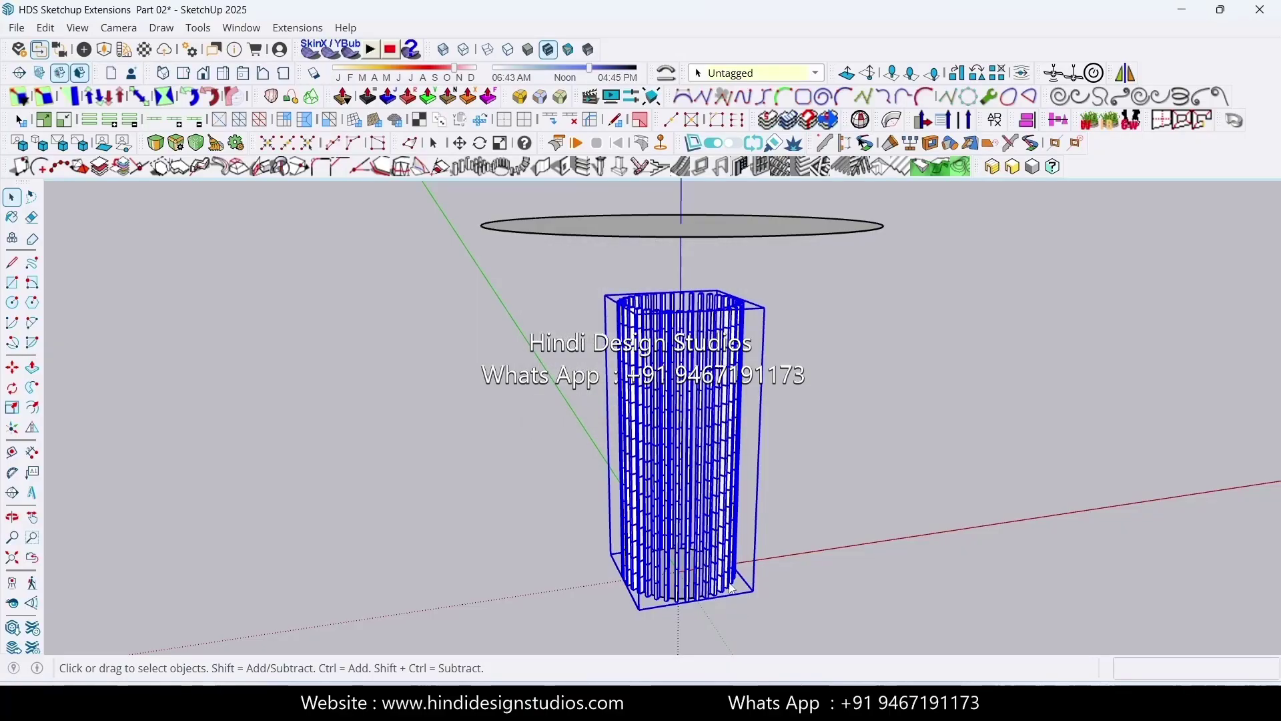
# Open the FFD control-point group around the column for editing
pyautogui.scroll(1, 730, 583)
pyautogui.moveTo(724, 532); pyautogui.dragTo(682, 315, button='middle')
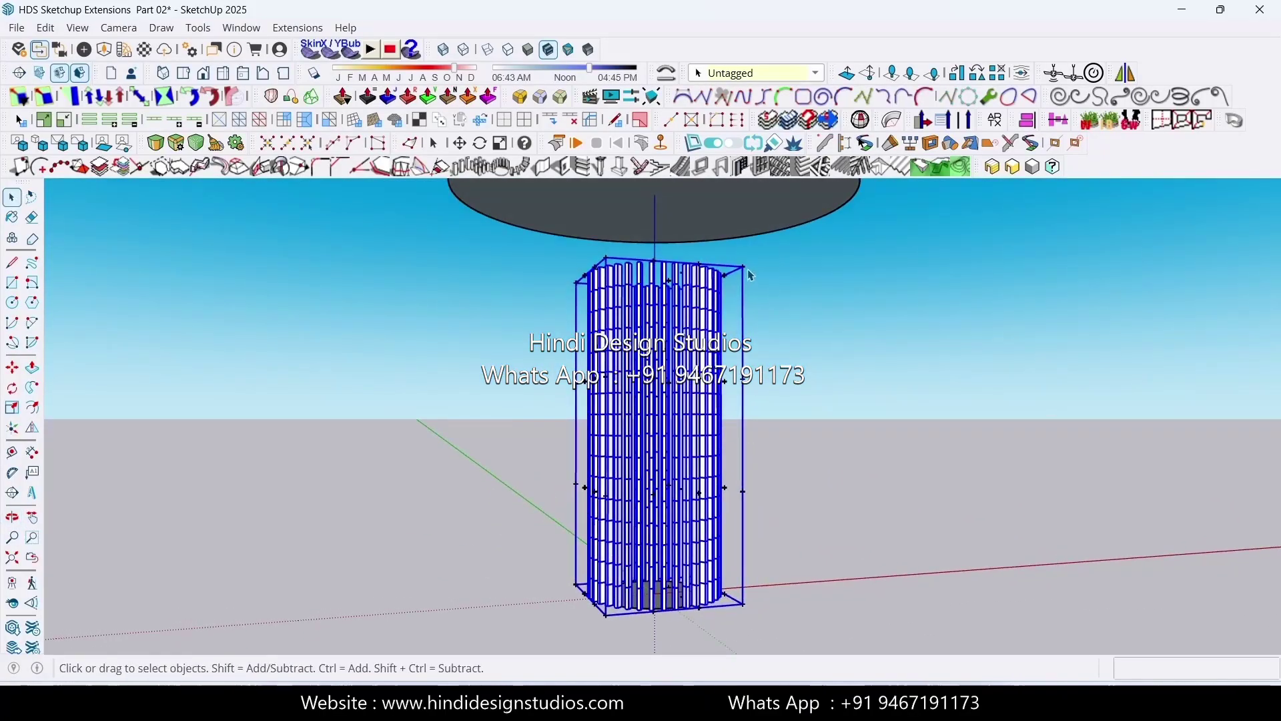
pyautogui.scroll(4, 748, 272)
pyautogui.scroll(-3, 777, 287)
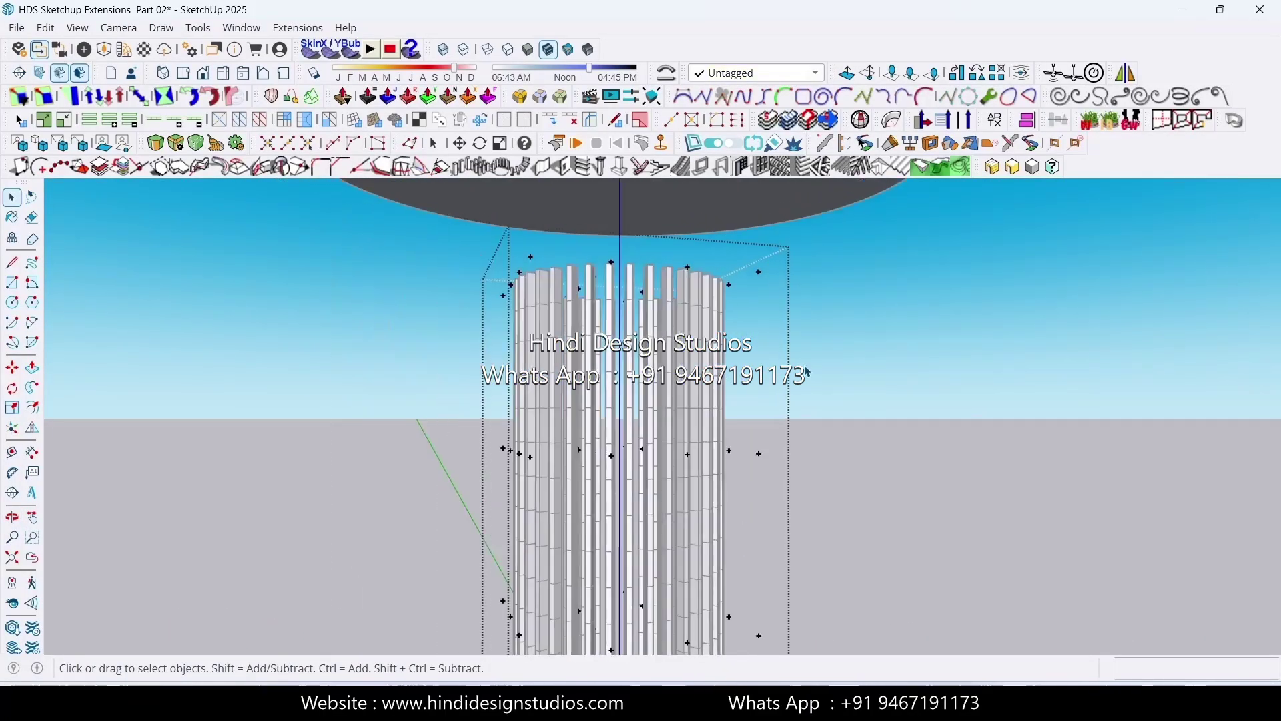
# Scale the top layer of the column's FFD control points uniformly outward about its centre to flare the strips
pyautogui.moveTo(797, 350); pyautogui.dragTo(675, 357, button='middle')
pyautogui.scroll(-3, 672, 356)
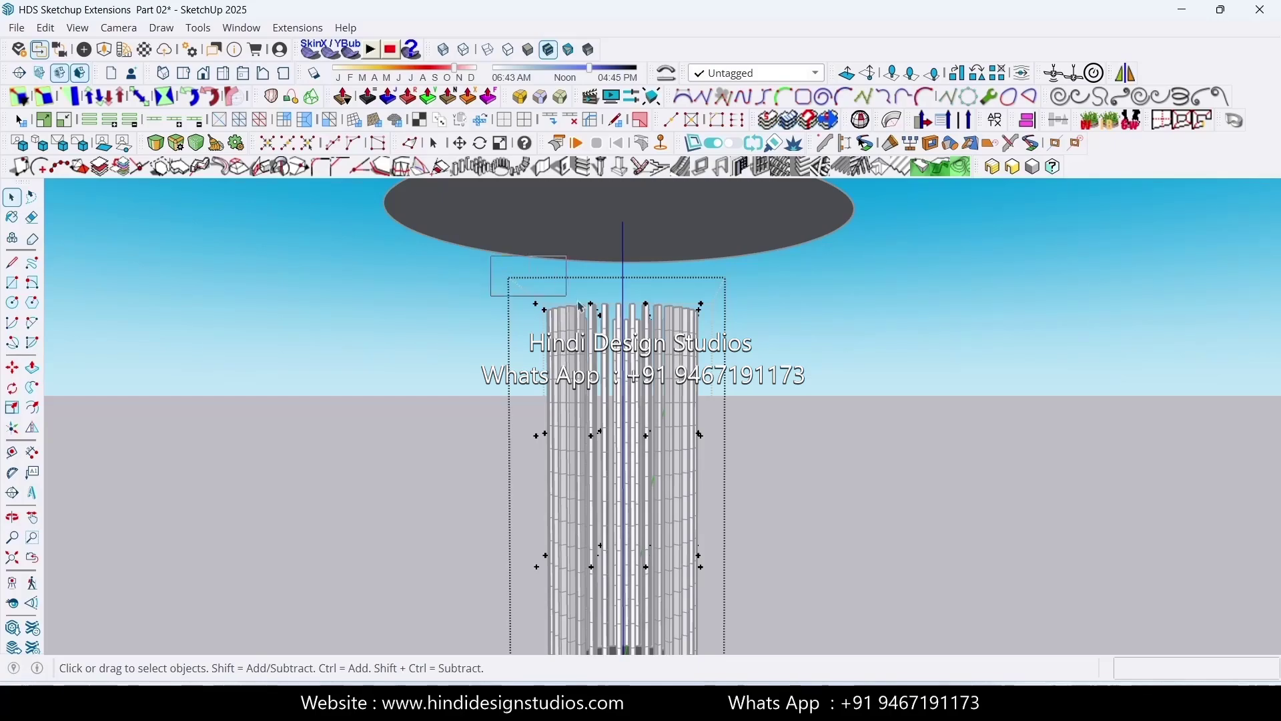
pyautogui.moveTo(578, 302); pyautogui.dragTo(757, 328)
pyautogui.moveTo(657, 332); pyautogui.dragTo(554, 390, button='middle')
pyautogui.click(10, 408)
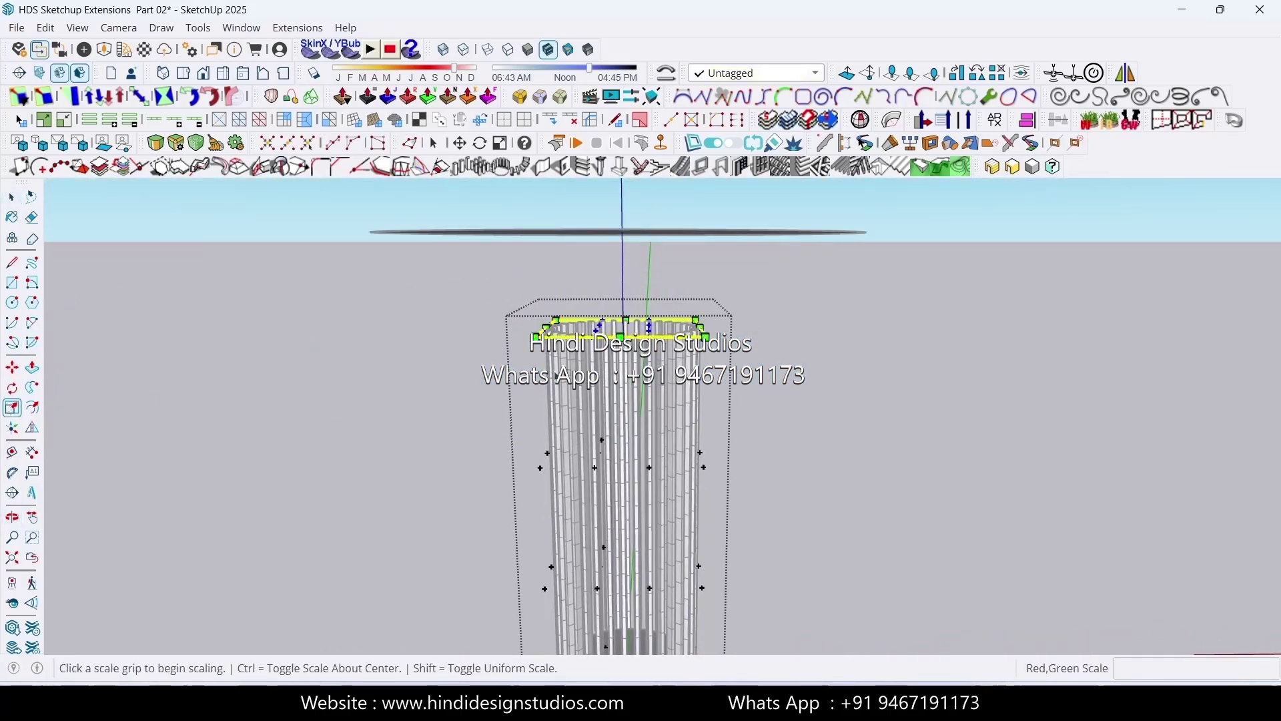
pyautogui.scroll(4, 655, 320)
pyautogui.moveTo(653, 323); pyautogui.dragTo(662, 378, button='middle')
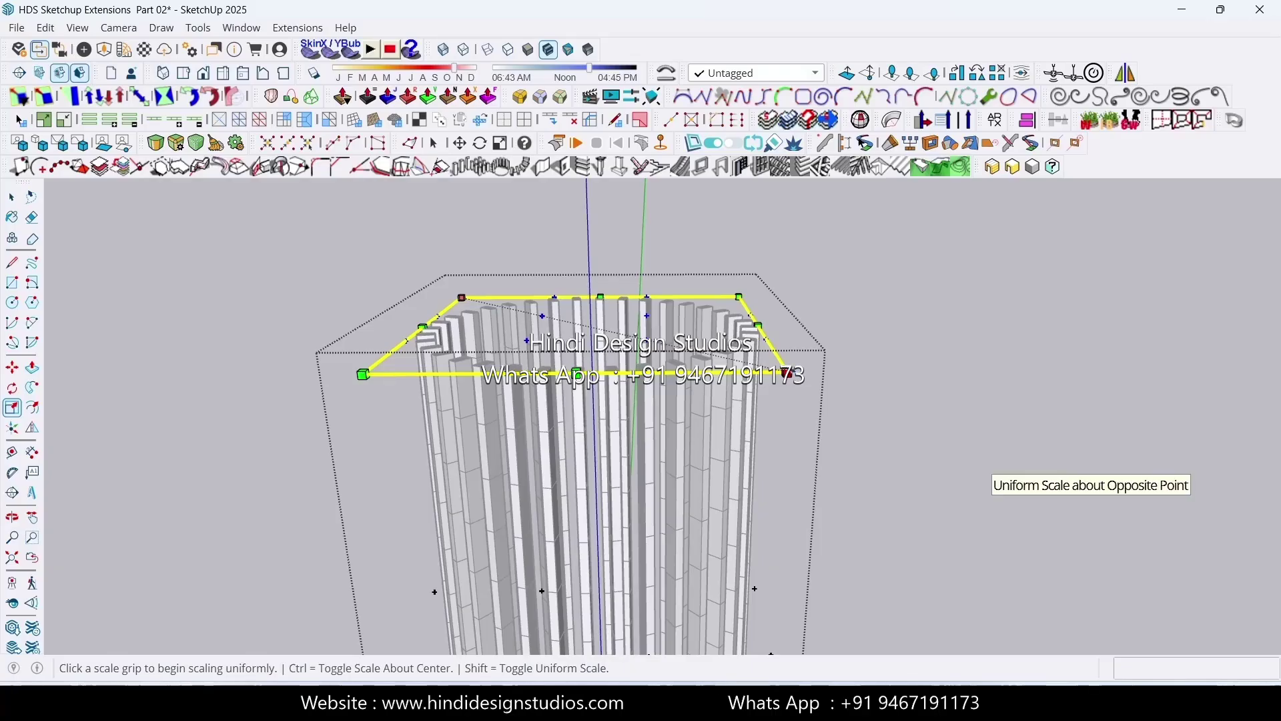
pyautogui.press('ctrl')
pyautogui.click(789, 372)
pyautogui.scroll(-5, 801, 374)
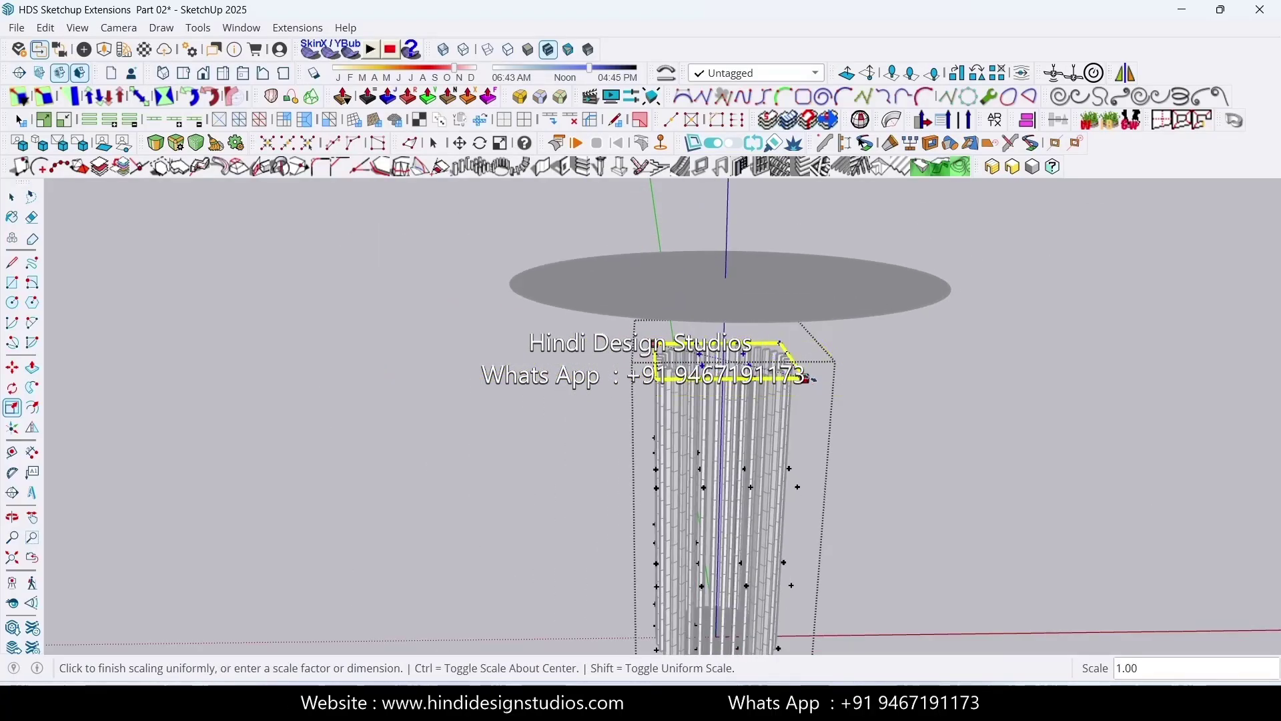
pyautogui.press('ctrl')
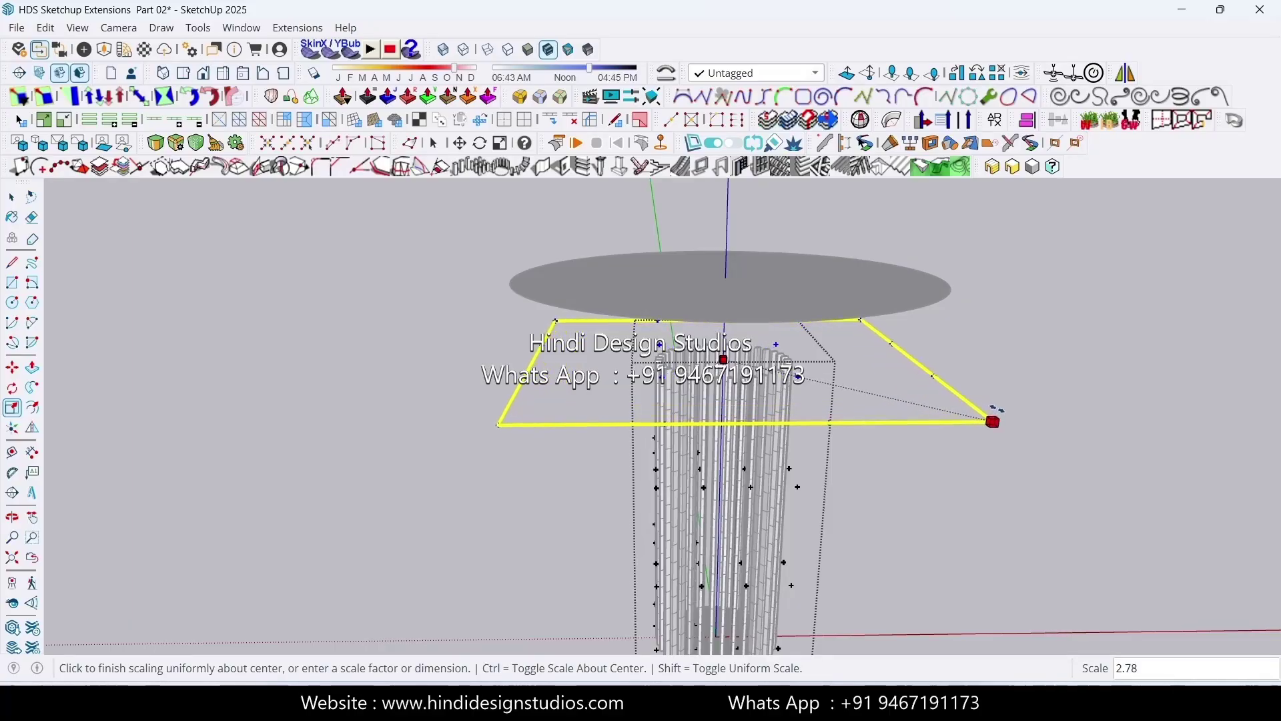
pyautogui.click(1066, 412)
# Examine the flared top from below, compare it with the column in the reference photo, and return to the SketchUp model
pyautogui.press('o')
pyautogui.moveTo(701, 569); pyautogui.dragTo(701, 382)
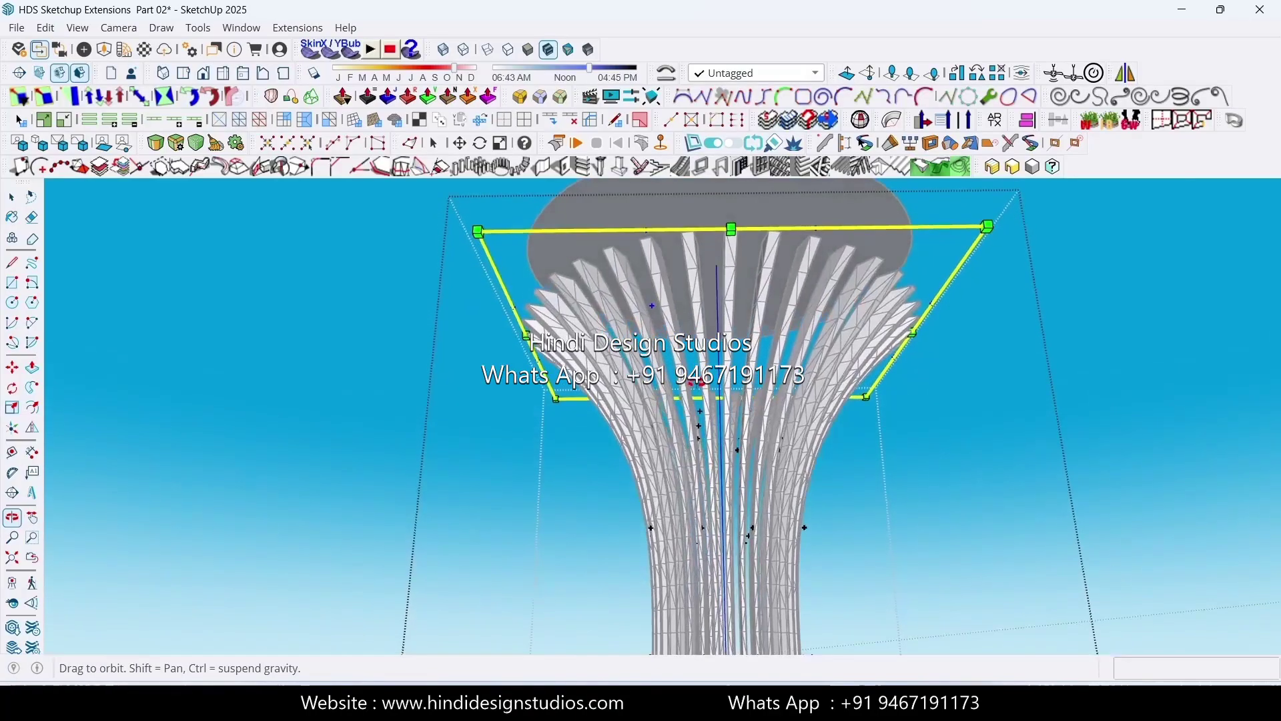
pyautogui.press('s')
pyautogui.hotkey('alt', 'Tab')
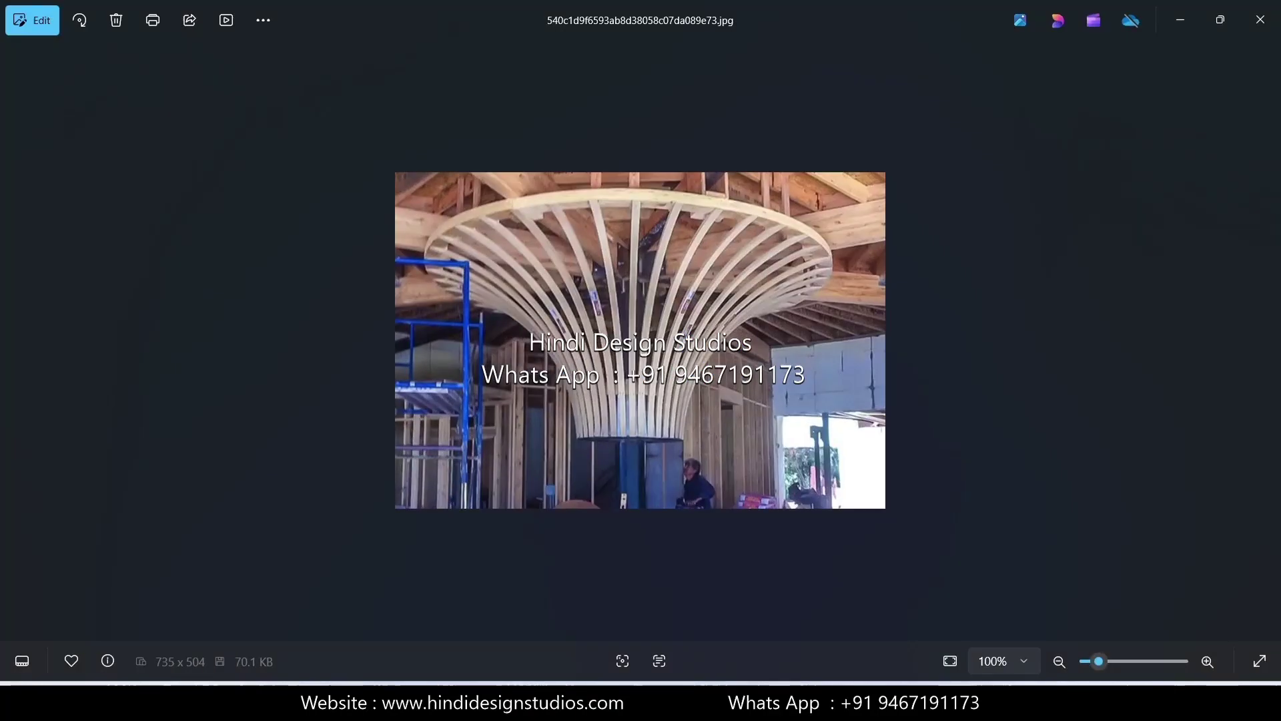
pyautogui.hotkey('alt', 'Tab')
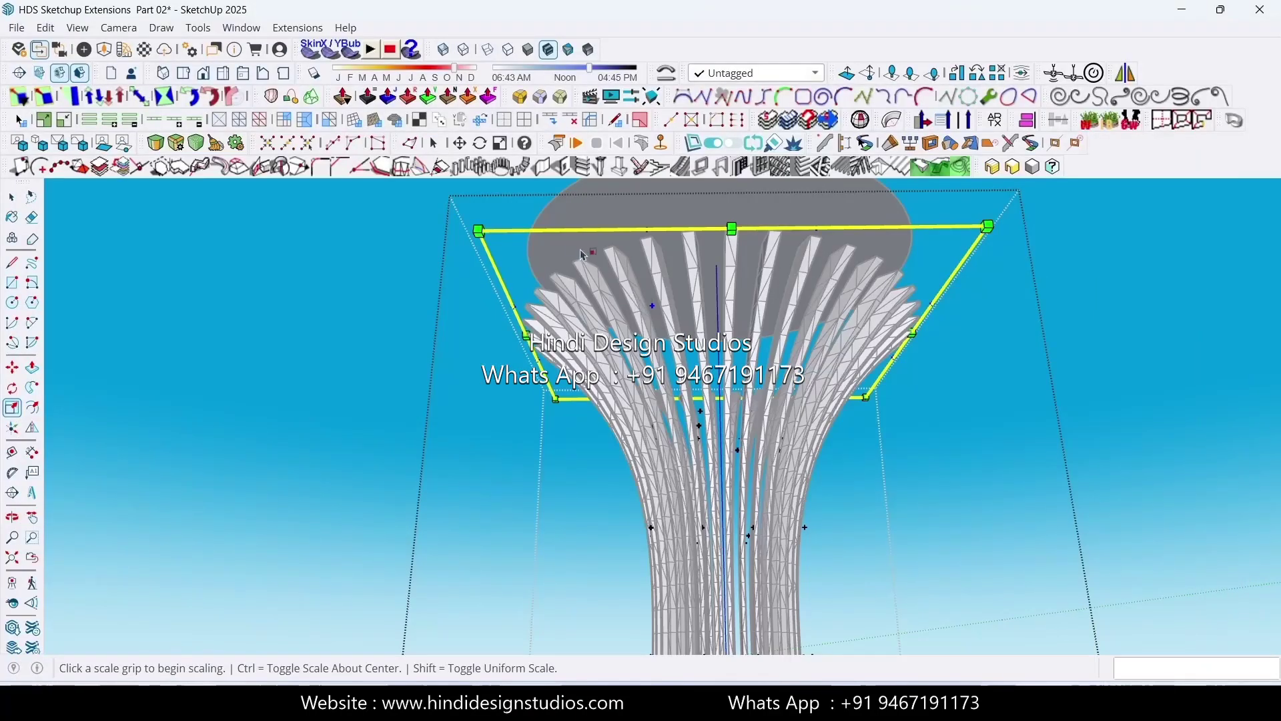
pyautogui.moveTo(582, 255); pyautogui.dragTo(832, 346, button='middle')
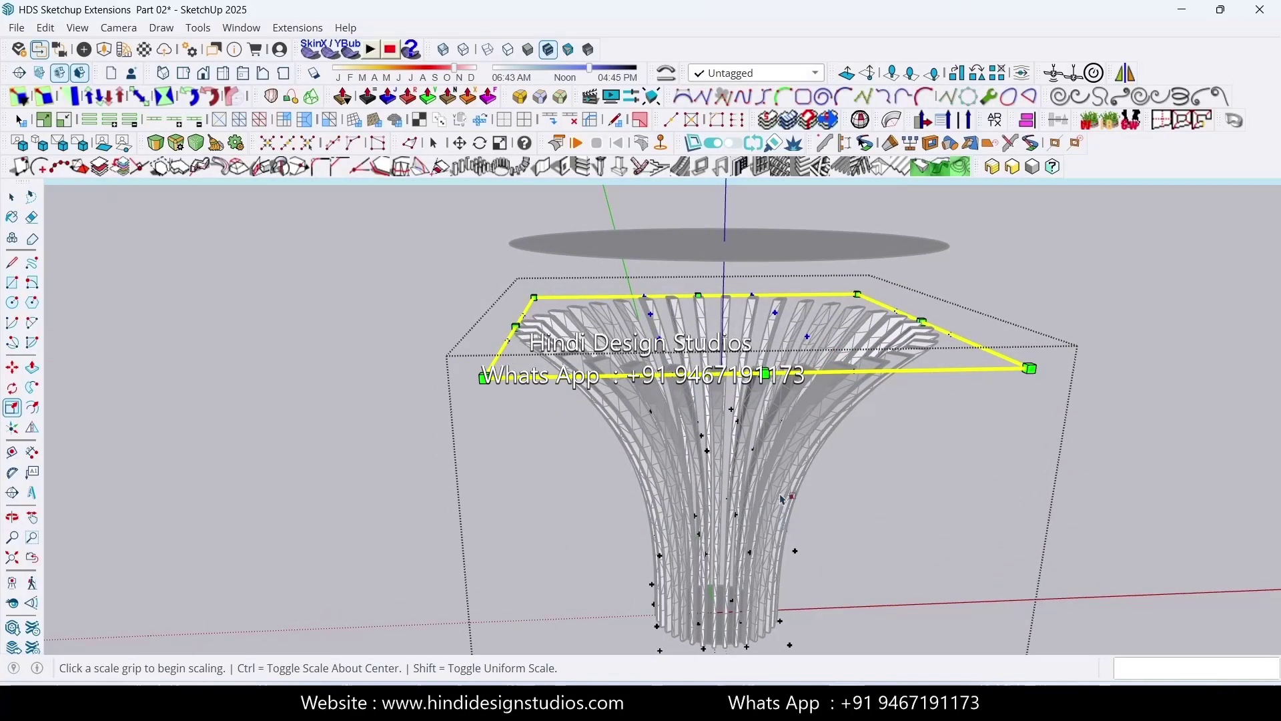
# Close the control-point group and move the large disc group 24 inches down onto the tops of the flared strips
pyautogui.click(20, 205)
pyautogui.click(1106, 397)
pyautogui.scroll(-3, 604, 461)
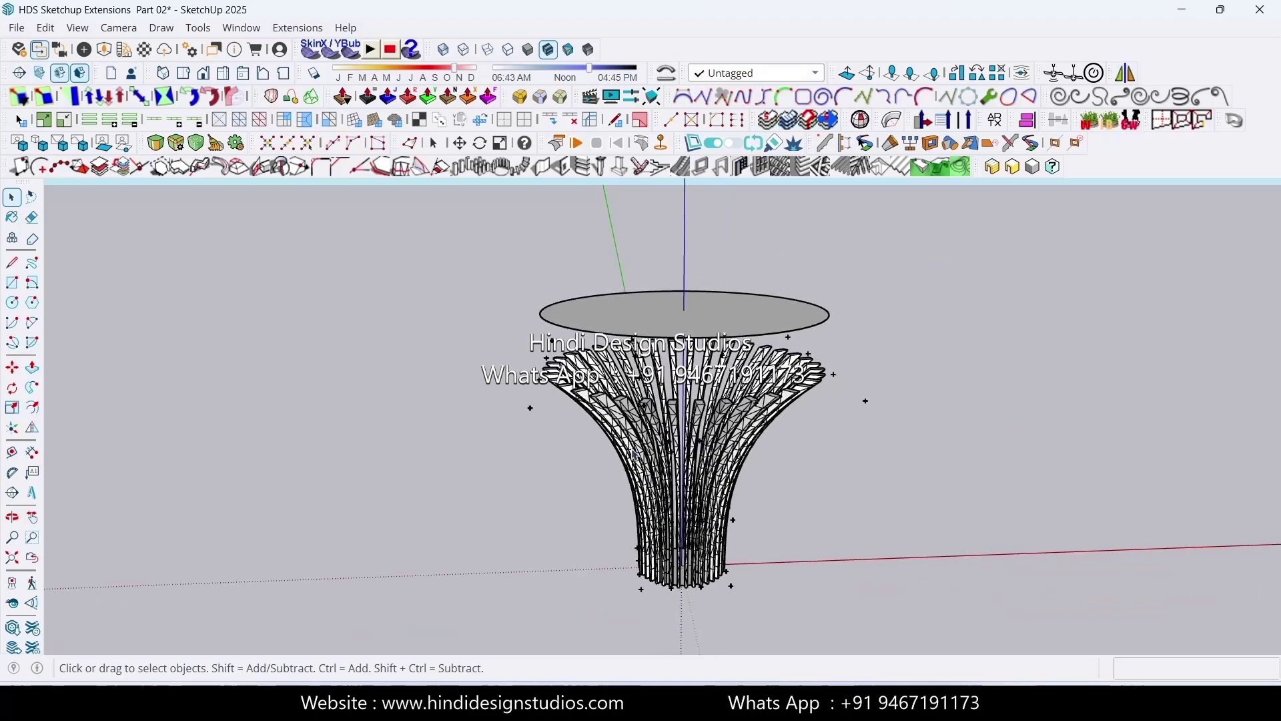
pyautogui.moveTo(604, 461); pyautogui.dragTo(766, 485, button='middle')
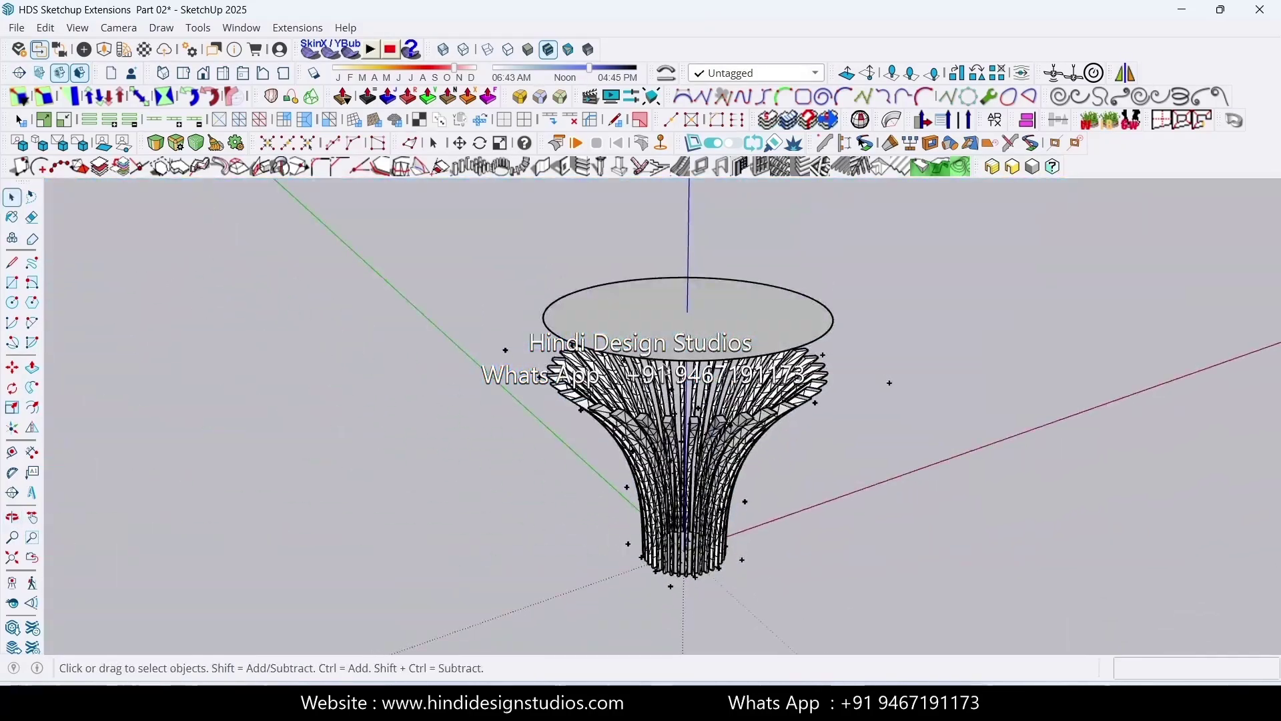
pyautogui.click(664, 358)
pyautogui.scroll(3, 664, 362)
pyautogui.press('l')
pyautogui.moveTo(661, 491); pyautogui.dragTo(717, 283, button='middle')
pyautogui.click(1093, 330)
pyautogui.press('space')
pyautogui.press('m')
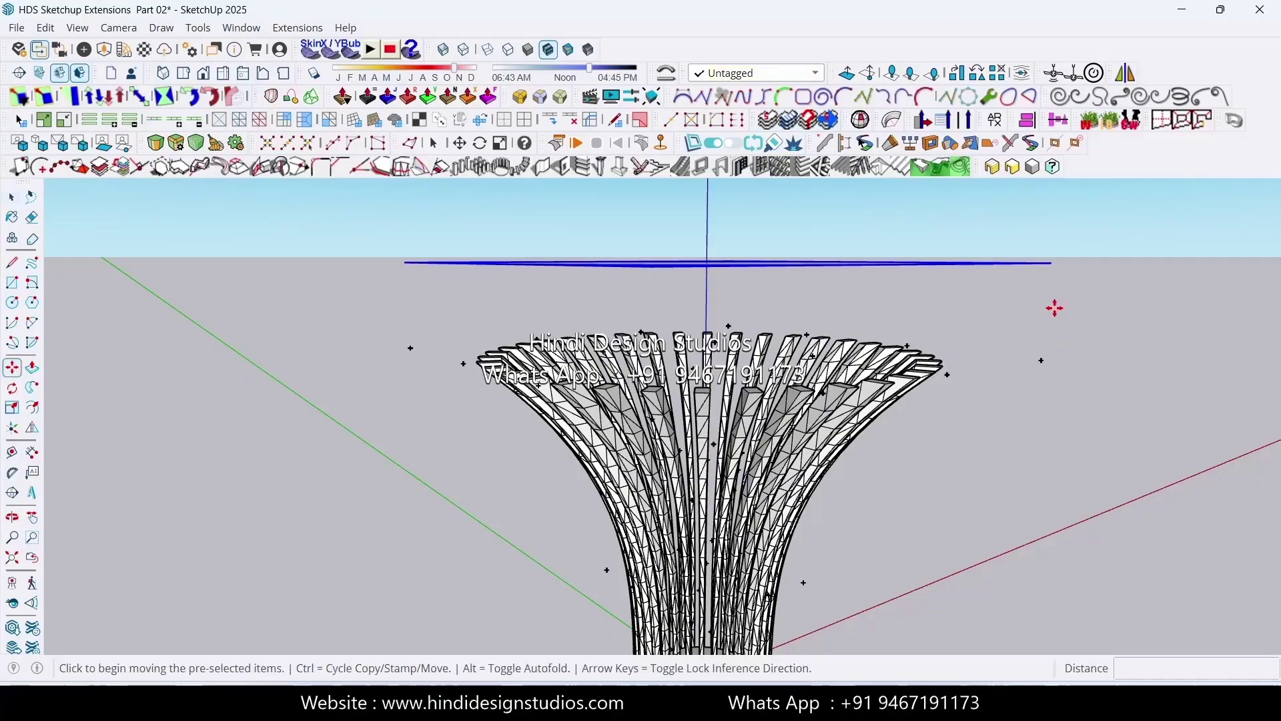
pyautogui.click(1089, 306)
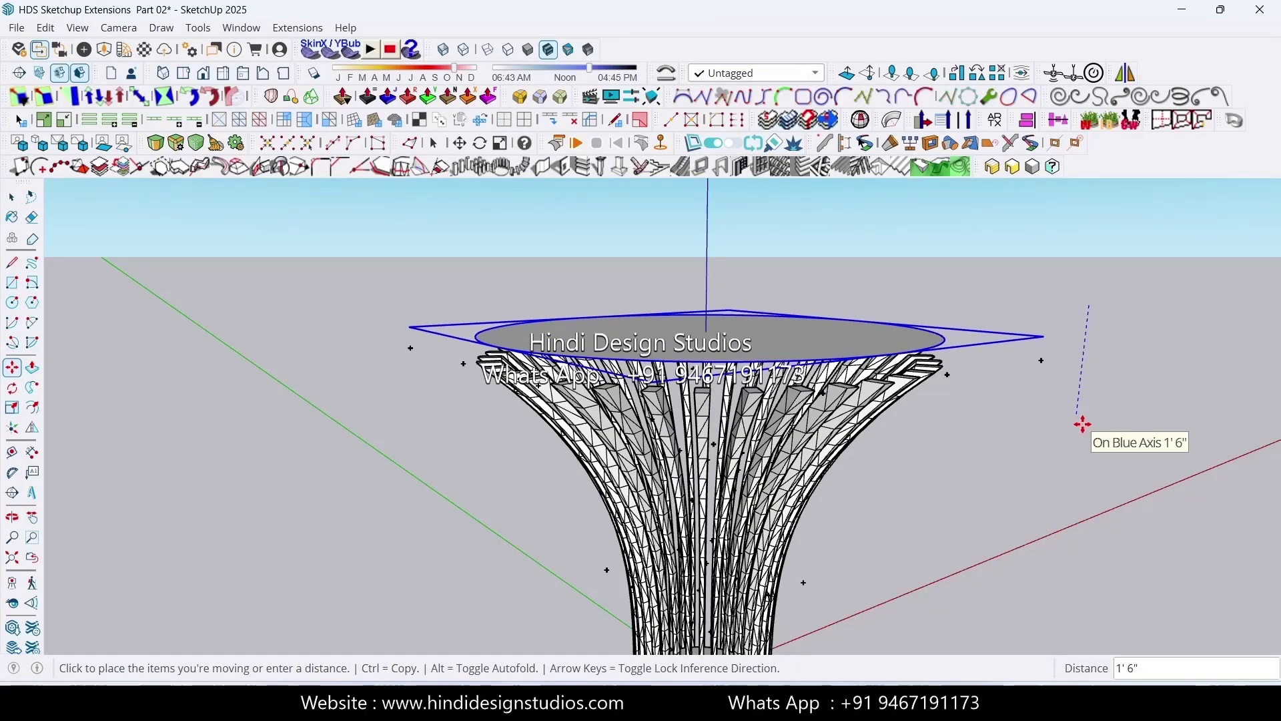
pyautogui.write('24')
pyautogui.press('Return')
pyautogui.press('space')
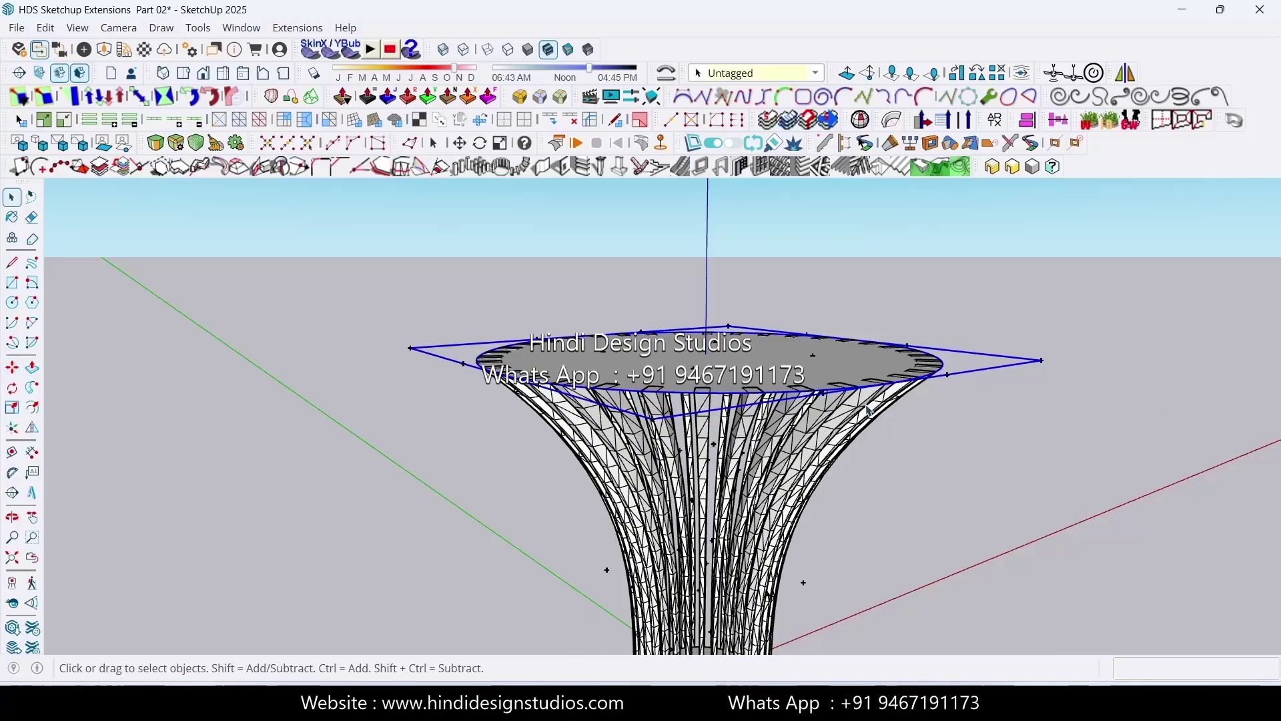
# Offset the disc's outer edge slightly inward inside its group and delete the inner face to leave a narrow ring
pyautogui.moveTo(775, 383); pyautogui.dragTo(716, 424, button='middle')
pyautogui.doubleClick(714, 424)
pyautogui.moveTo(644, 369); pyautogui.dragTo(638, 429, button='middle')
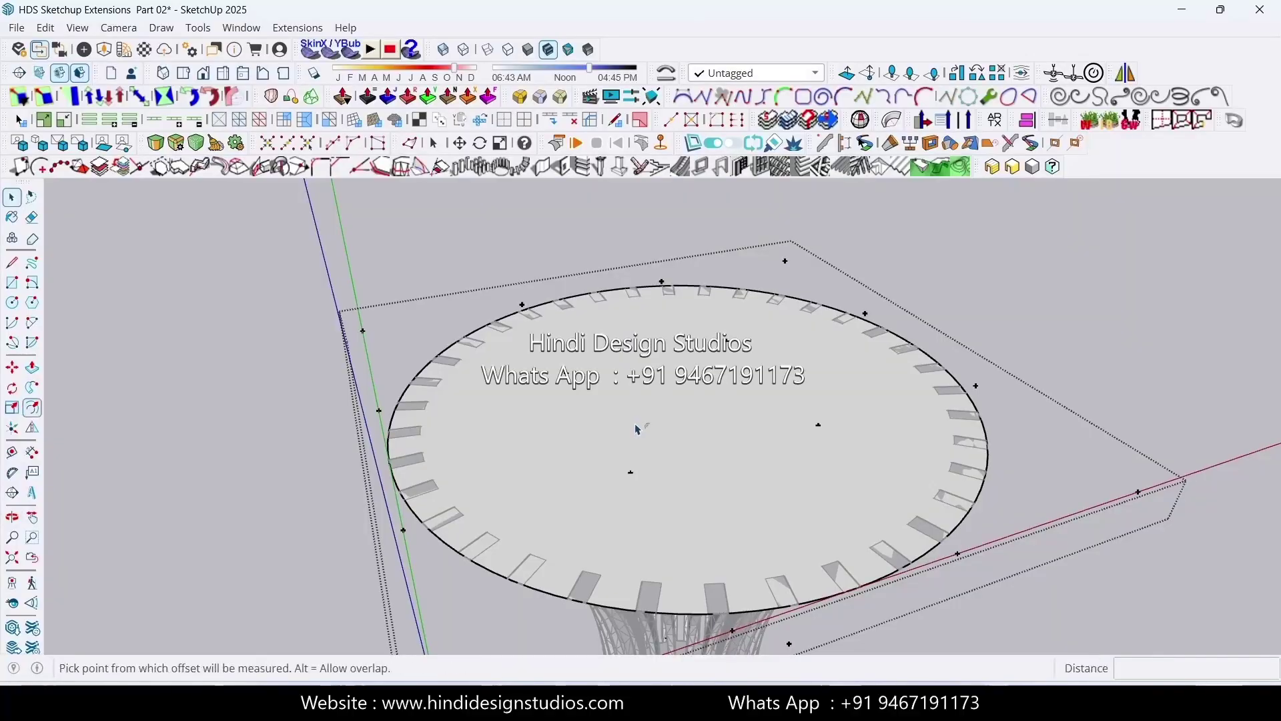
pyautogui.click(429, 363)
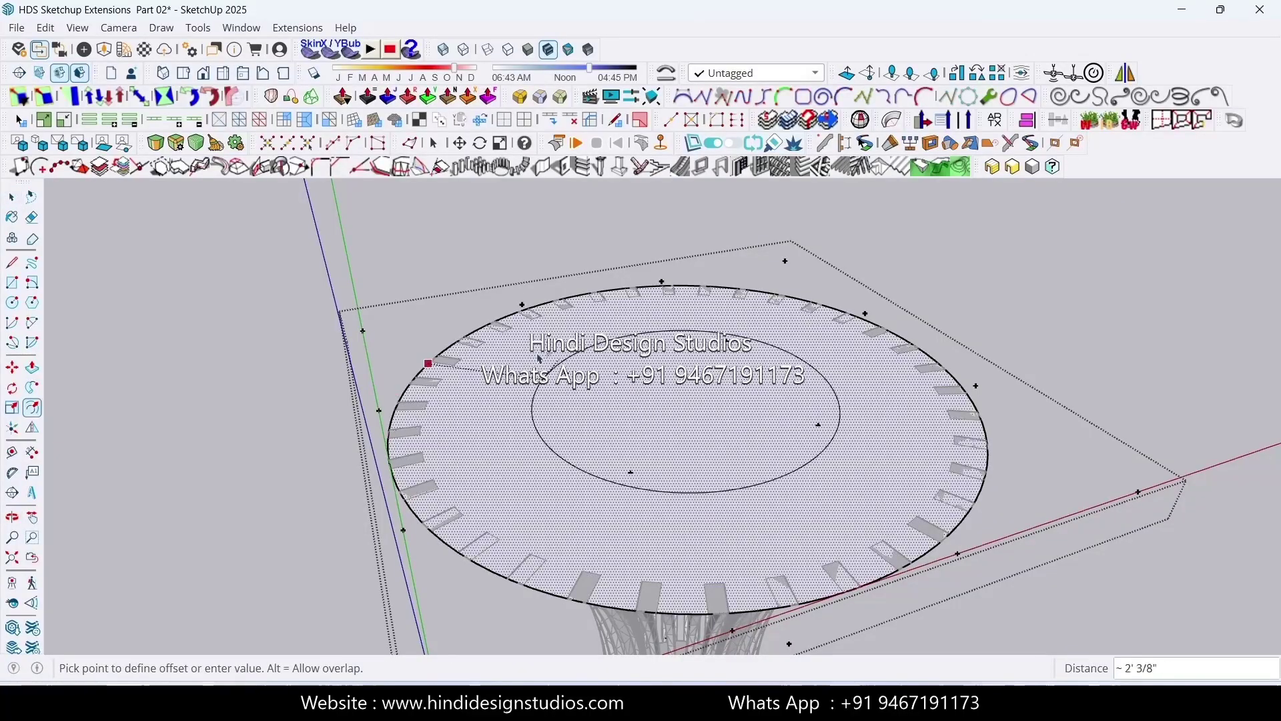
pyautogui.click(465, 368)
pyautogui.press('space')
pyautogui.press('Delete')
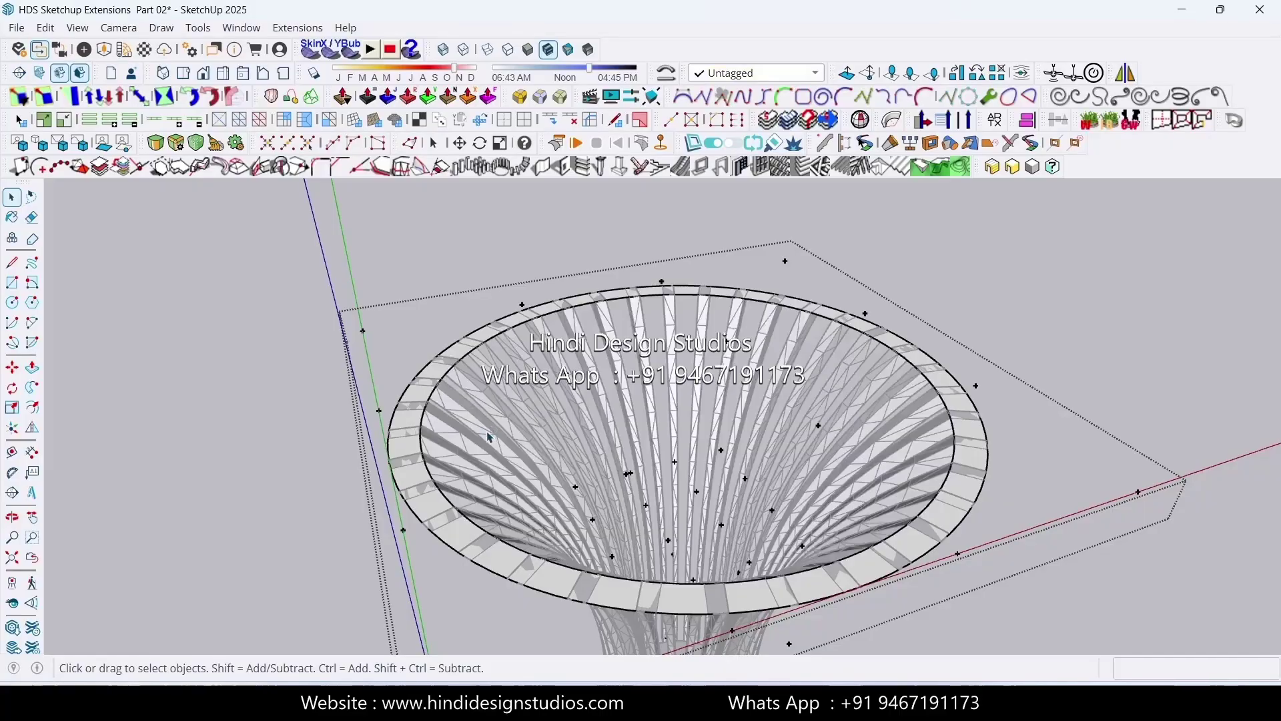
# Push/Pull the ring face upward by 2 inches and close its group
pyautogui.press('p')
pyautogui.scroll(2, 413, 485)
pyautogui.click(412, 485)
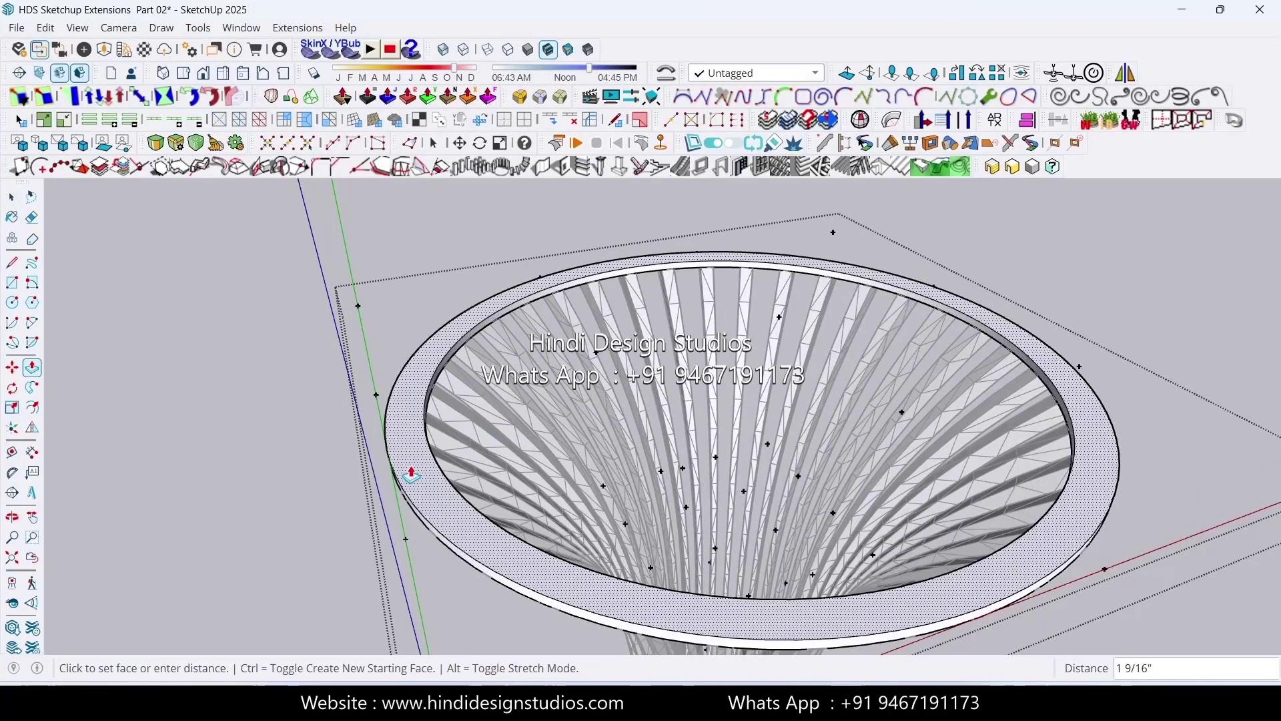
pyautogui.write('2')
pyautogui.press('Return')
pyautogui.press('space')
pyautogui.scroll(-3, 412, 475)
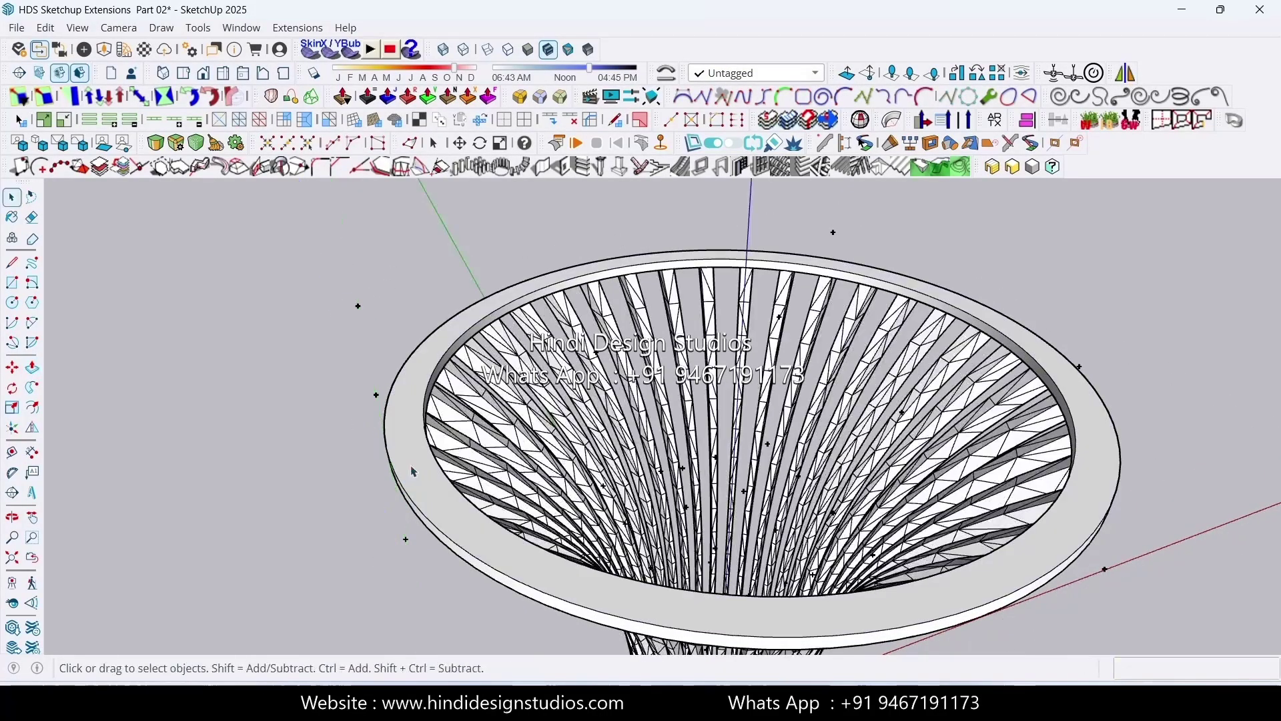
# Compare the column and its top ring with the reference photo, then return to the SketchUp model
pyautogui.moveTo(412, 475); pyautogui.dragTo(546, 538, button='middle')
pyautogui.hotkey('alt', 'Tab')
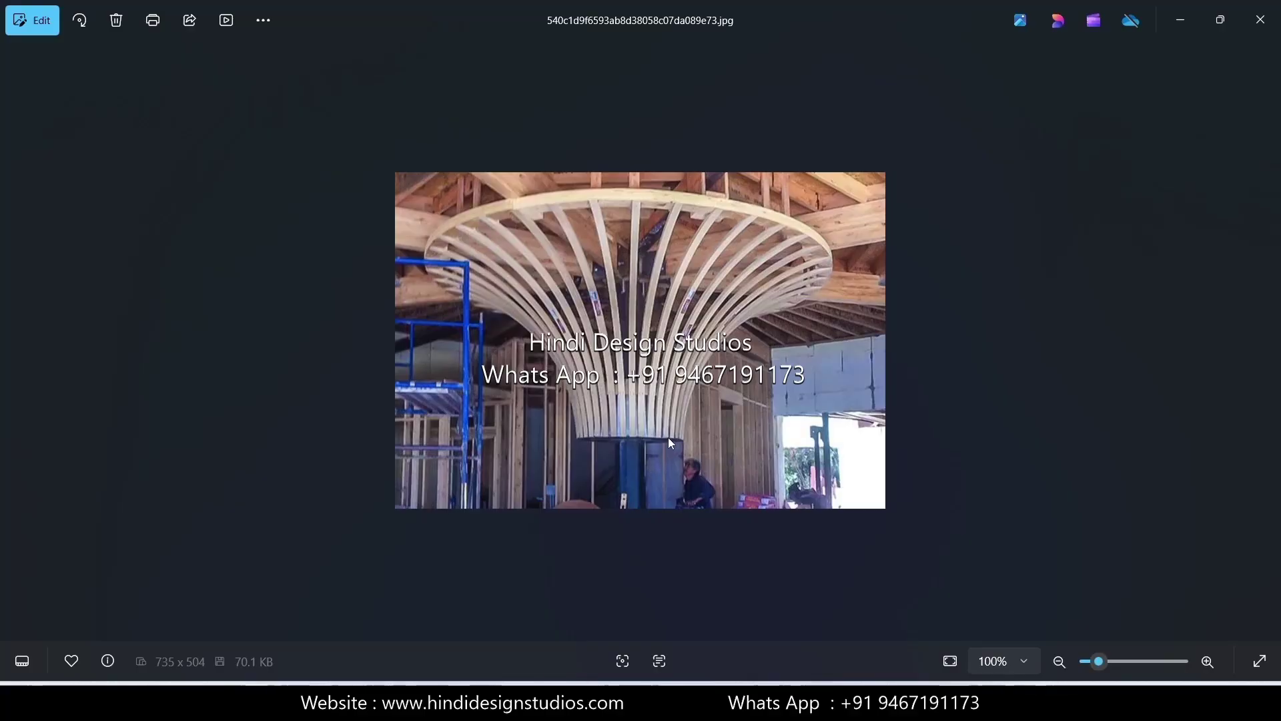
pyautogui.click(1182, 20)
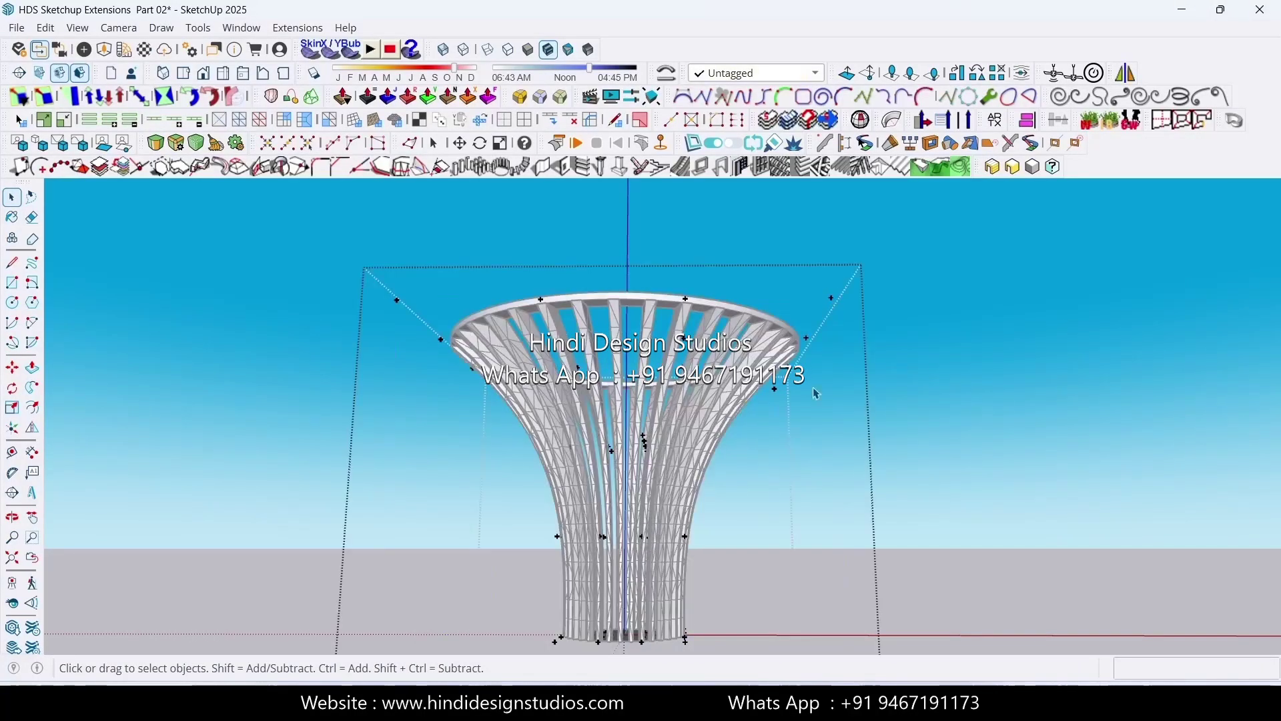
# Move the two middle layers of FFD control points up about 1' 2 9/16" along the blue axis
pyautogui.moveTo(763, 469); pyautogui.dragTo(720, 439, button='middle')
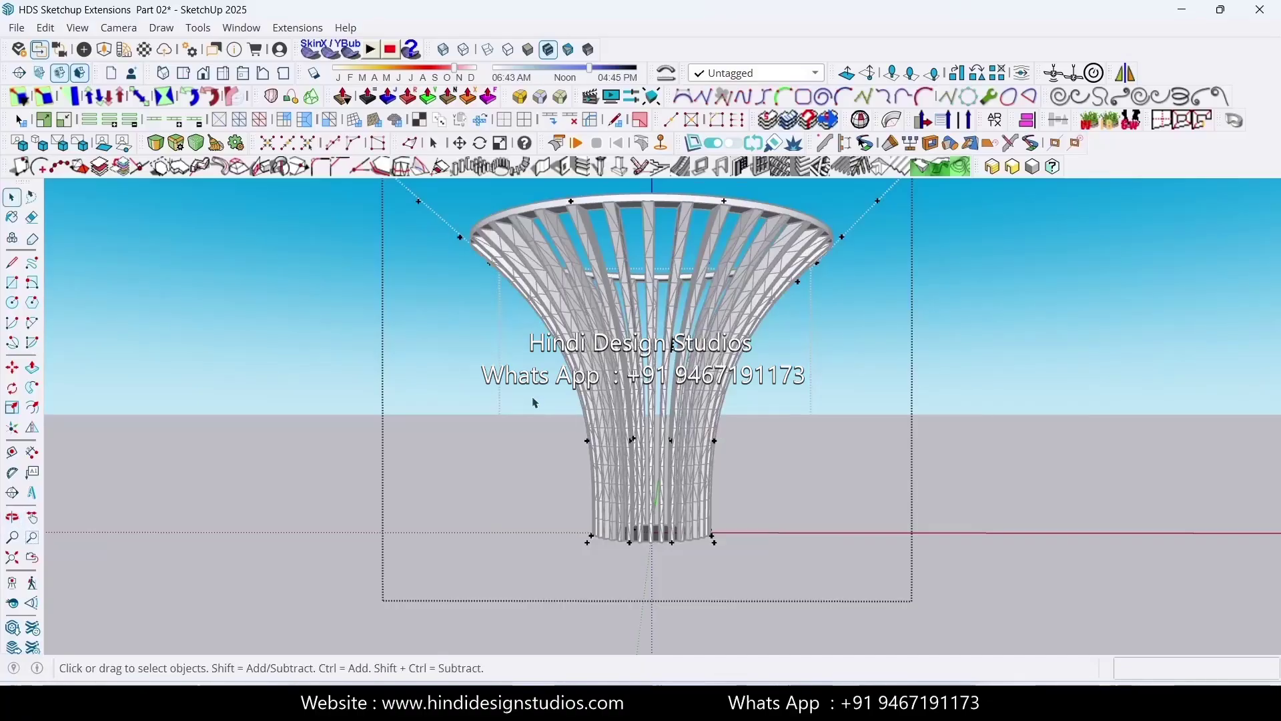
pyautogui.moveTo(609, 361); pyautogui.dragTo(800, 469)
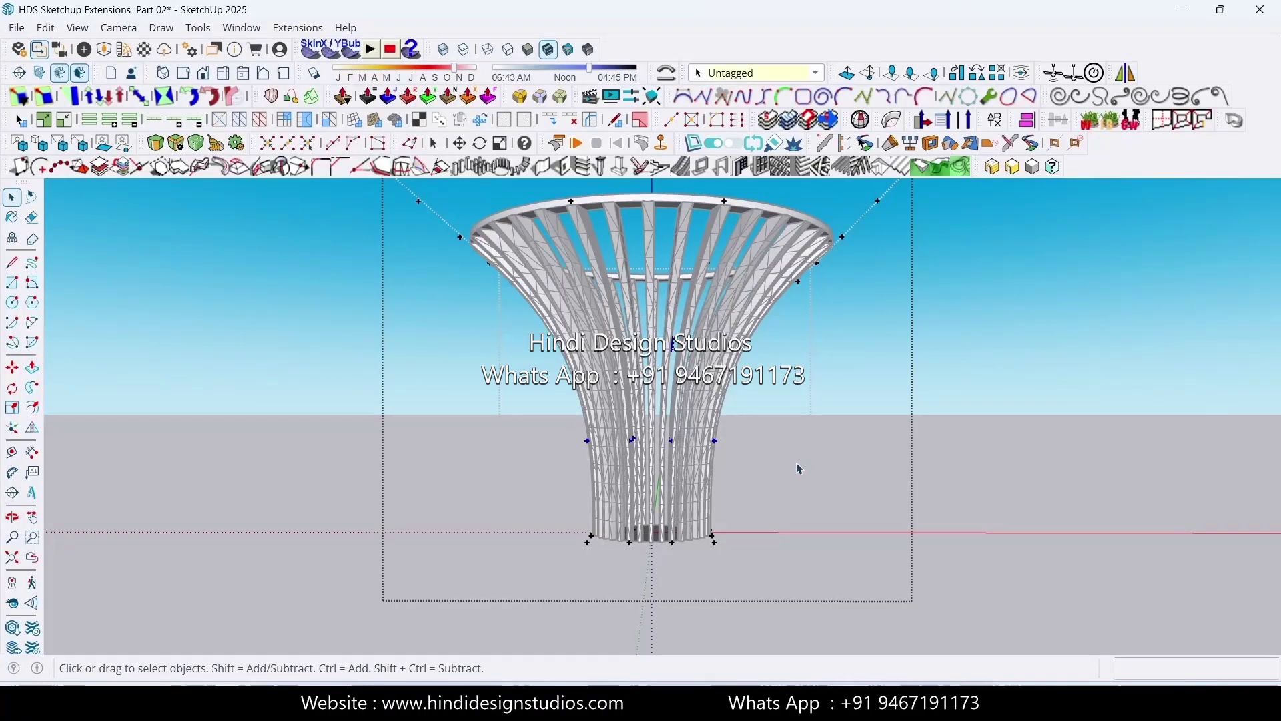
pyautogui.moveTo(661, 446); pyautogui.dragTo(463, 472, button='middle')
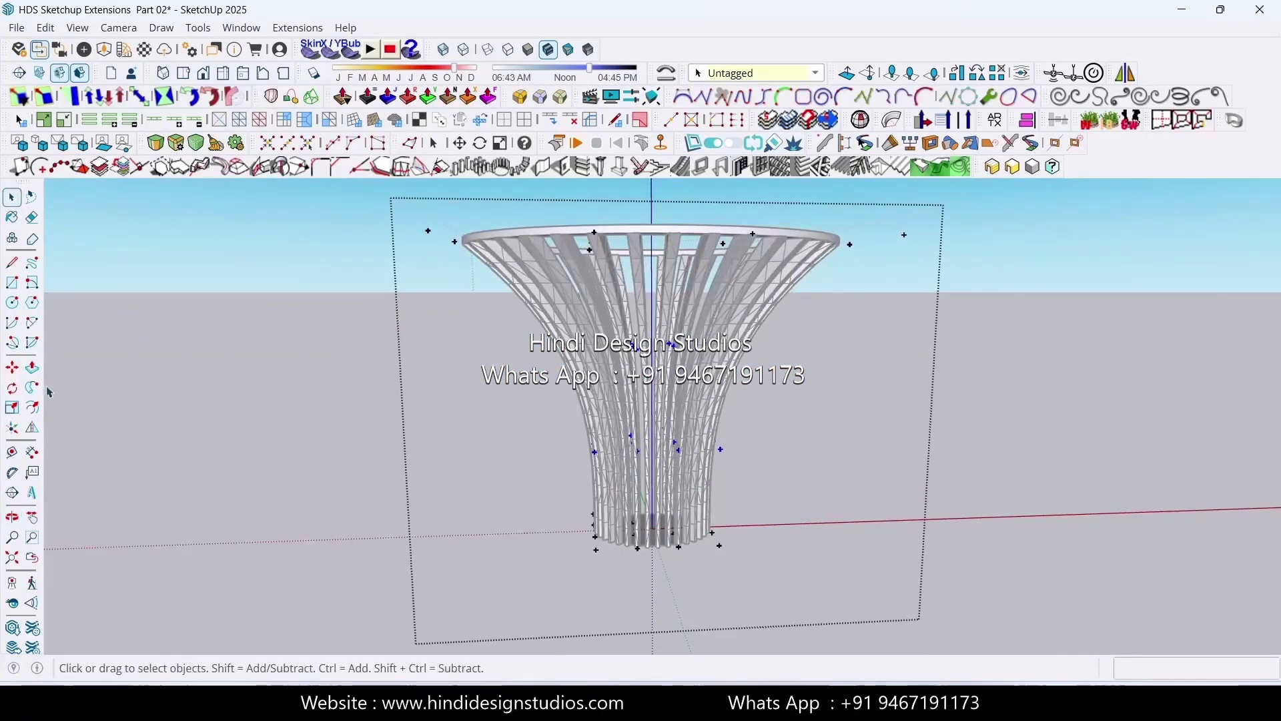
pyautogui.click(12, 407)
pyautogui.moveTo(625, 377); pyautogui.dragTo(94, 384, button='middle')
pyautogui.click(13, 371)
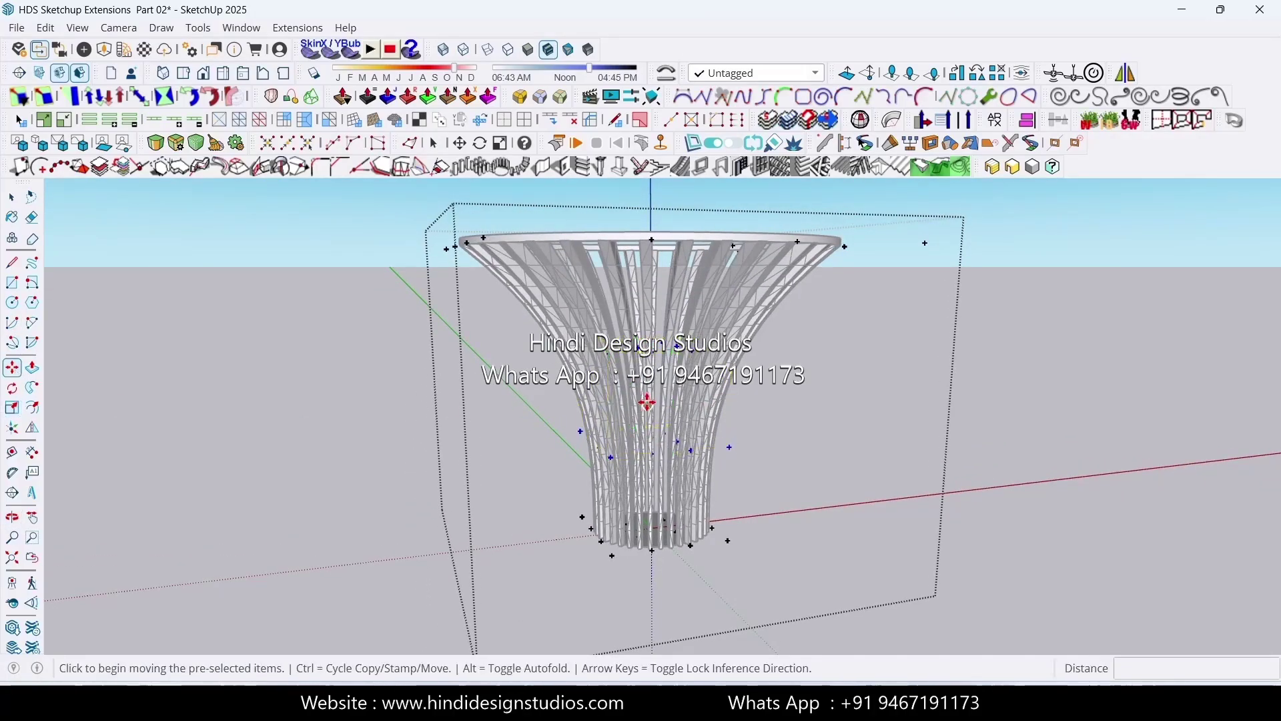
pyautogui.moveTo(647, 401); pyautogui.dragTo(591, 365, button='middle')
pyautogui.click(864, 431)
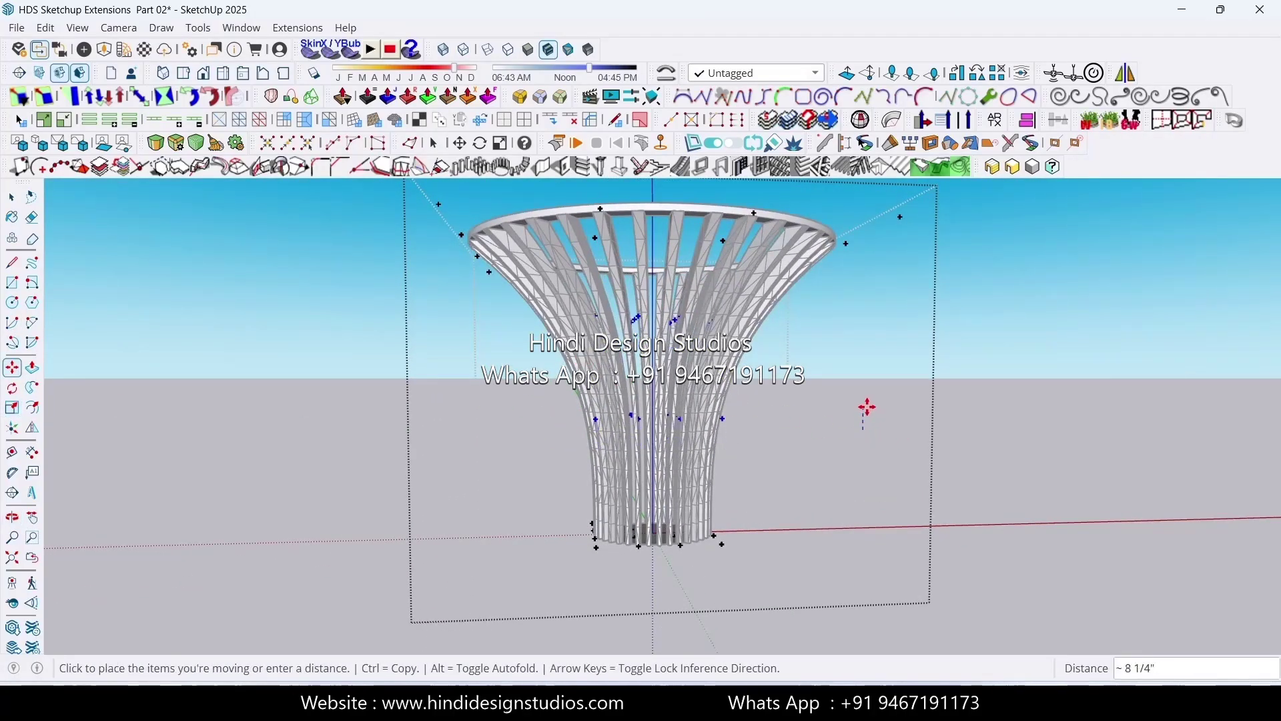
pyautogui.click(871, 389)
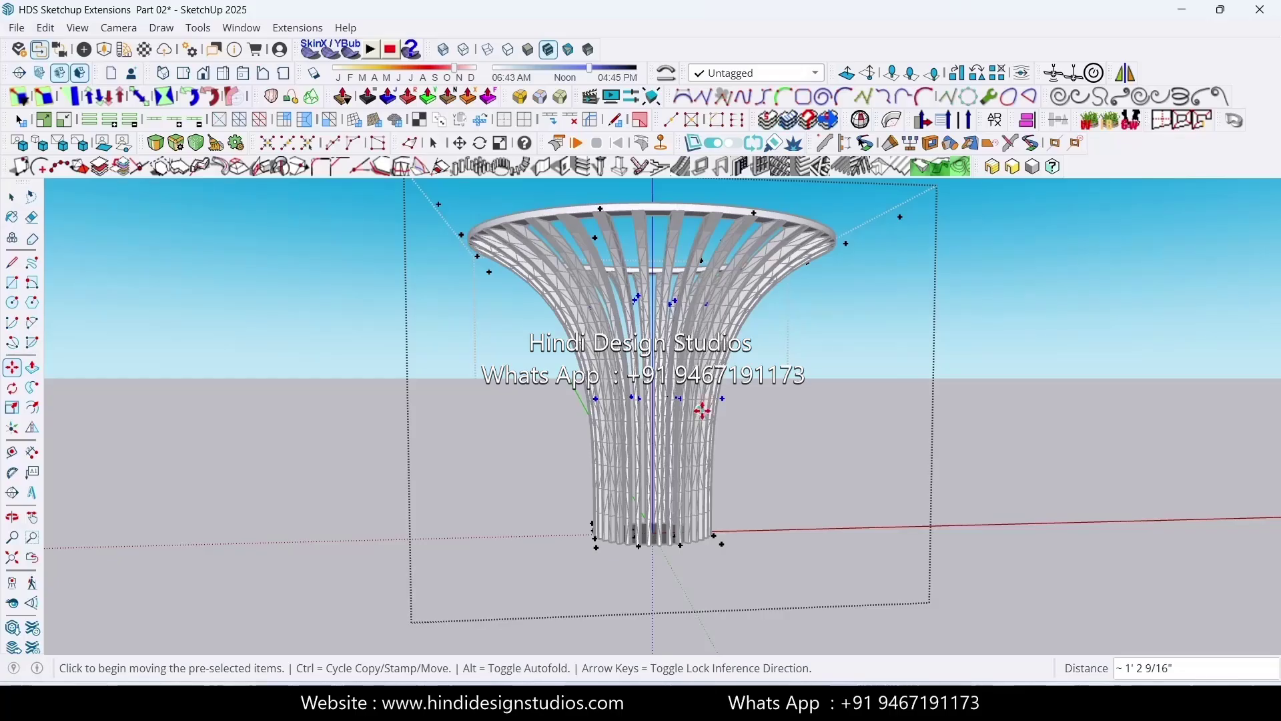
pyautogui.moveTo(702, 412); pyautogui.dragTo(684, 516, button='middle')
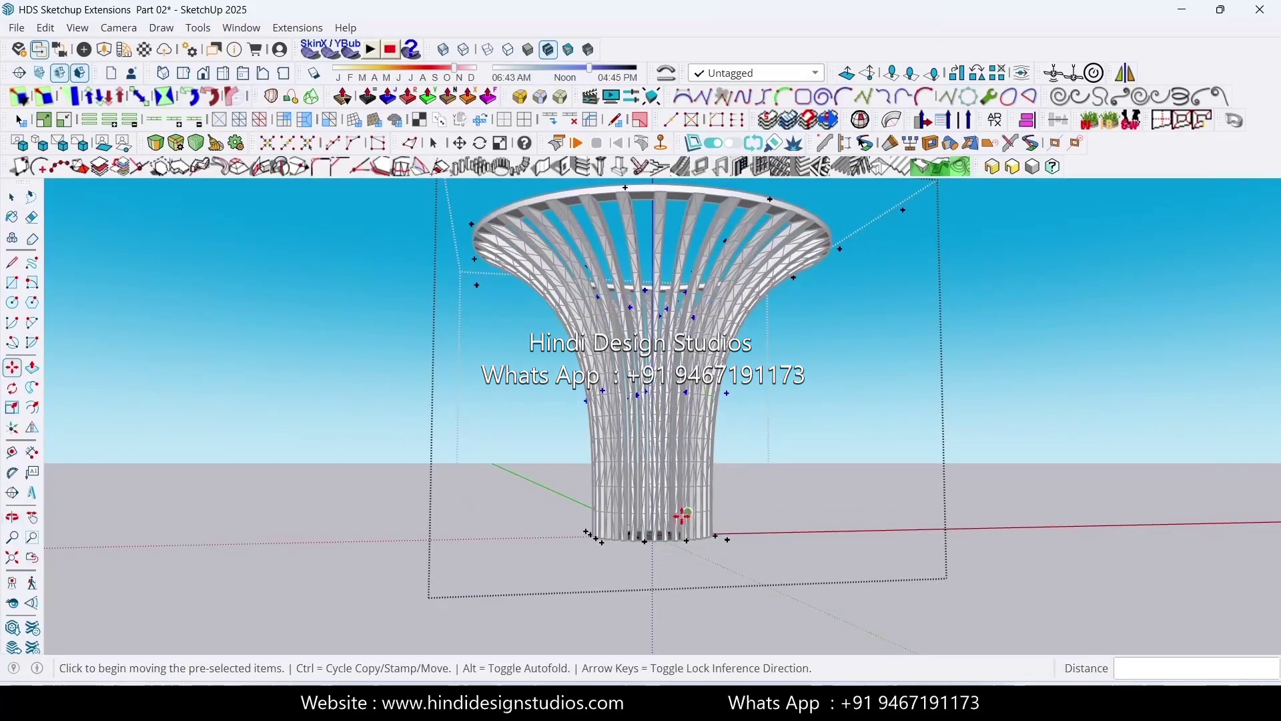
# Scale the bottom layer of FFD control points about its centre to about 0.72 and close the control-point group
pyautogui.press('space')
pyautogui.moveTo(541, 495); pyautogui.dragTo(787, 578)
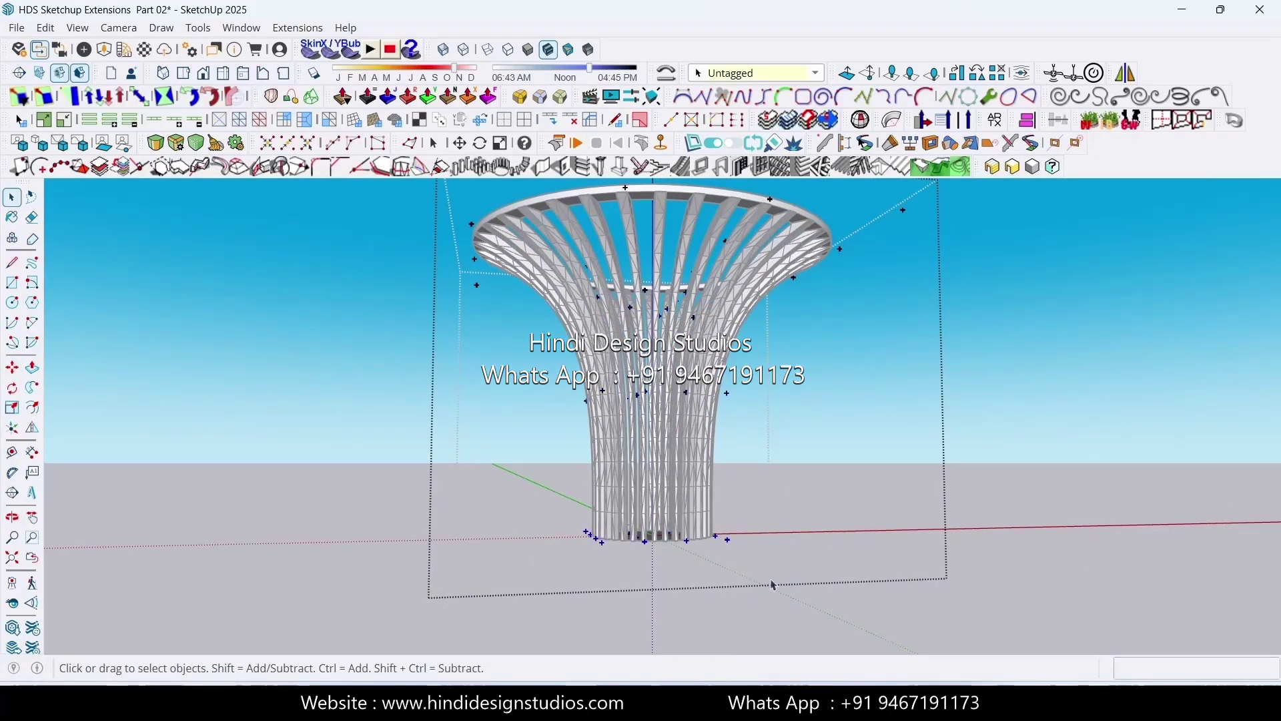
pyautogui.click(12, 409)
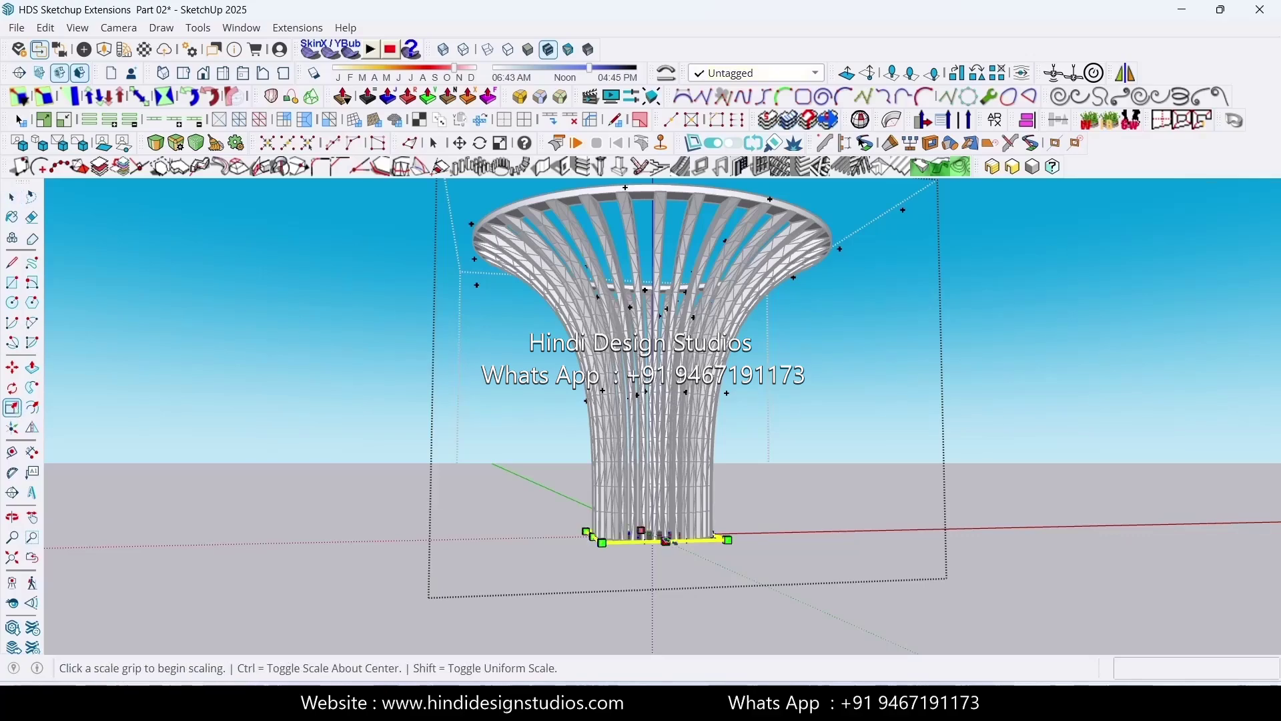
pyautogui.scroll(2, 739, 554)
pyautogui.click(748, 538)
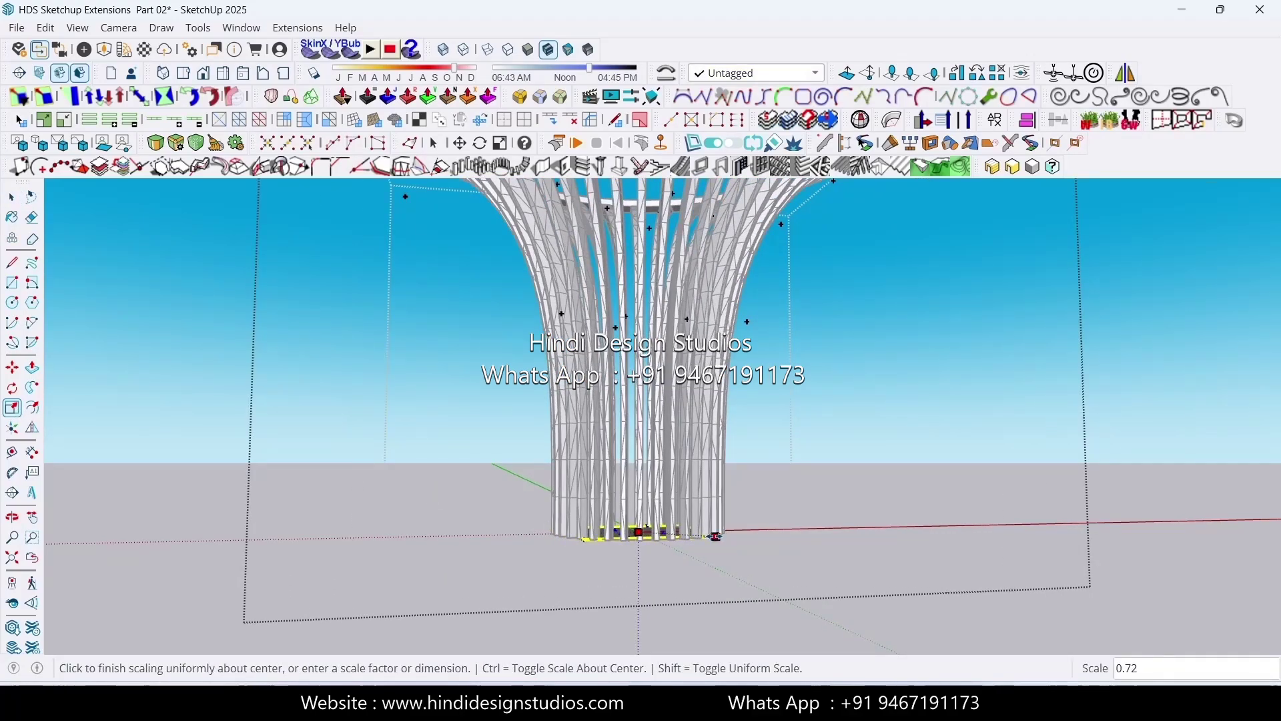
pyautogui.click(714, 535)
pyautogui.scroll(-3, 619, 552)
pyautogui.press('space')
pyautogui.click(926, 513)
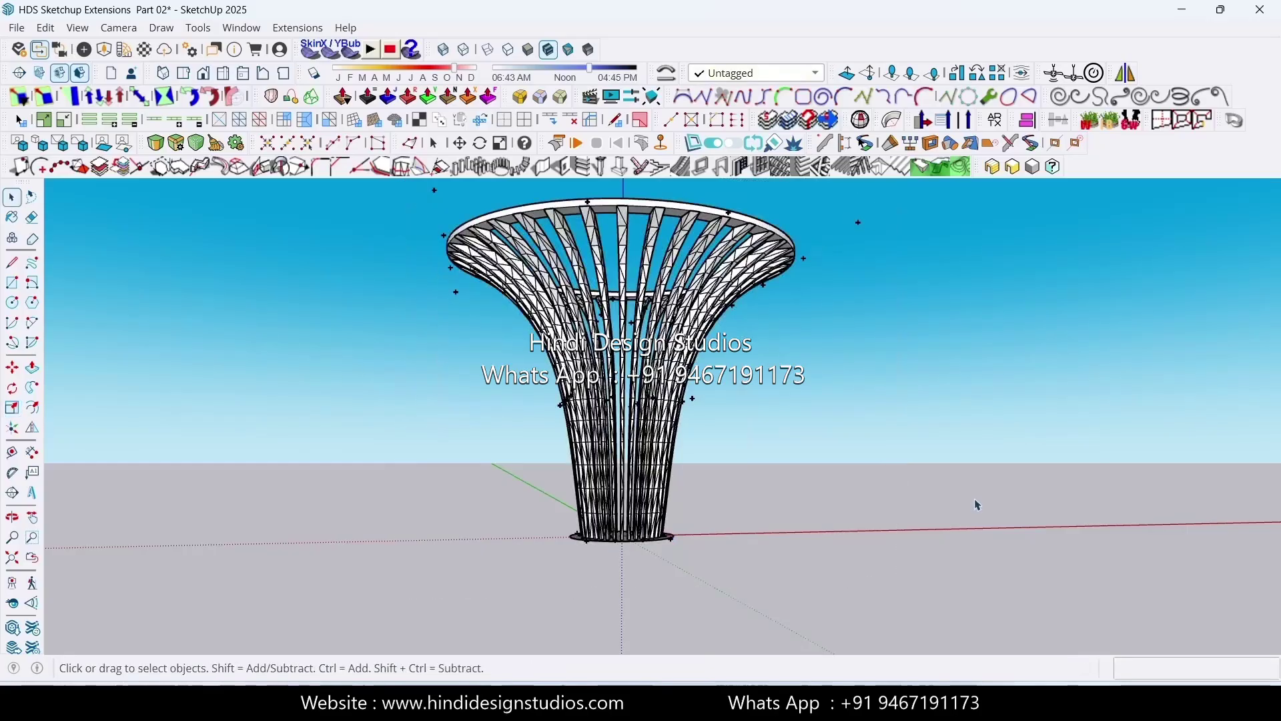
pyautogui.moveTo(754, 374); pyautogui.dragTo(900, 468, button='middle')
pyautogui.click(682, 265)
pyautogui.scroll(-3, 682, 266)
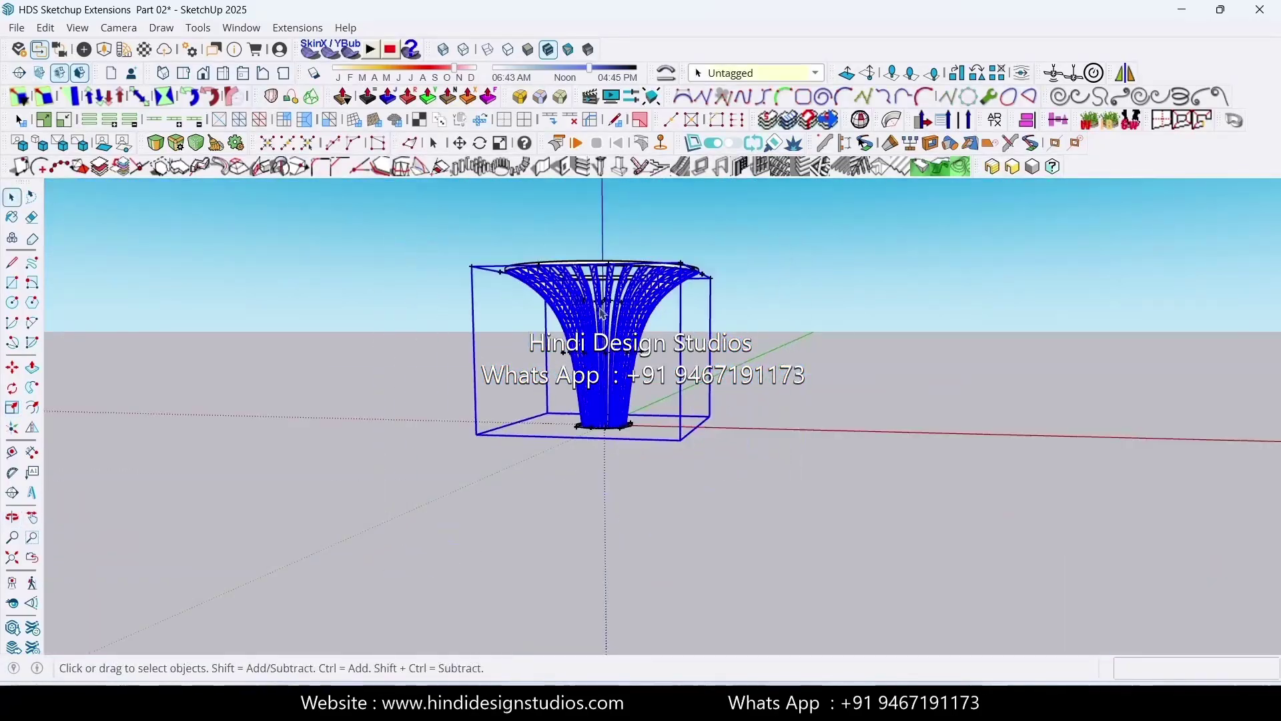
pyautogui.moveTo(682, 266); pyautogui.dragTo(658, 492, button='middle')
pyautogui.press('m')
pyautogui.click(602, 441)
pyautogui.press('ctrl')
pyautogui.press('space')
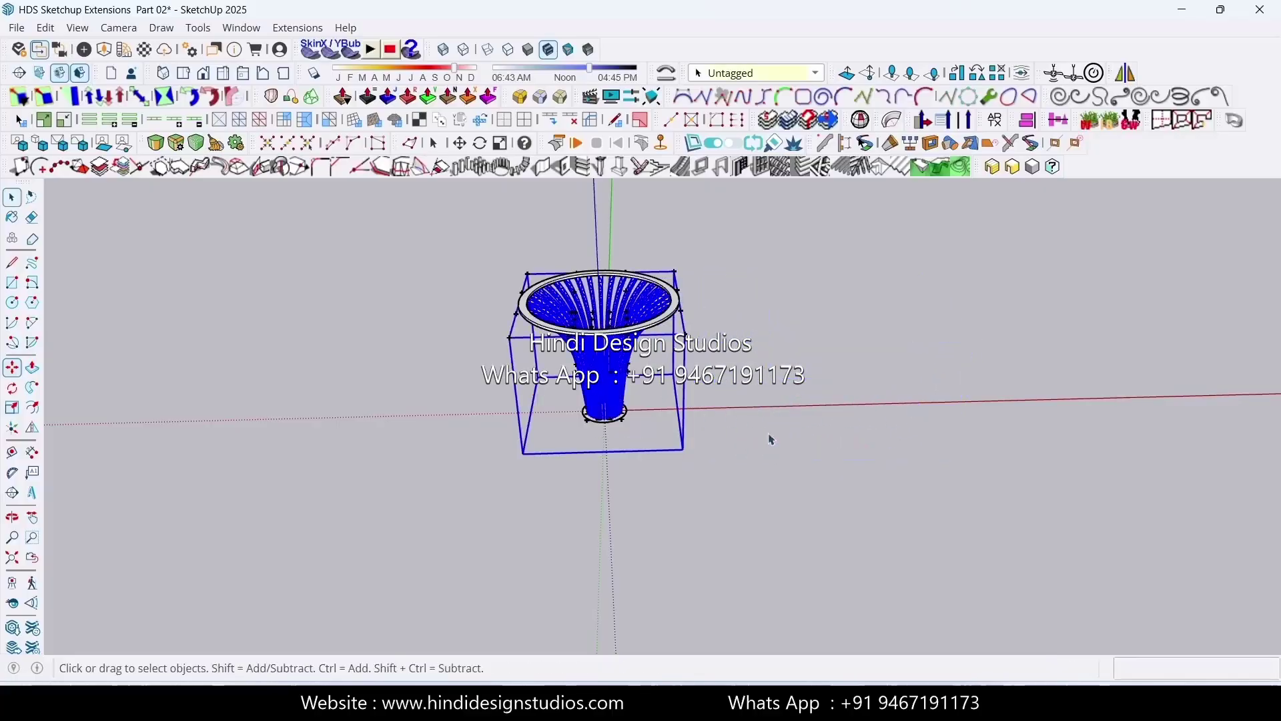
pyautogui.scroll(5, 653, 352)
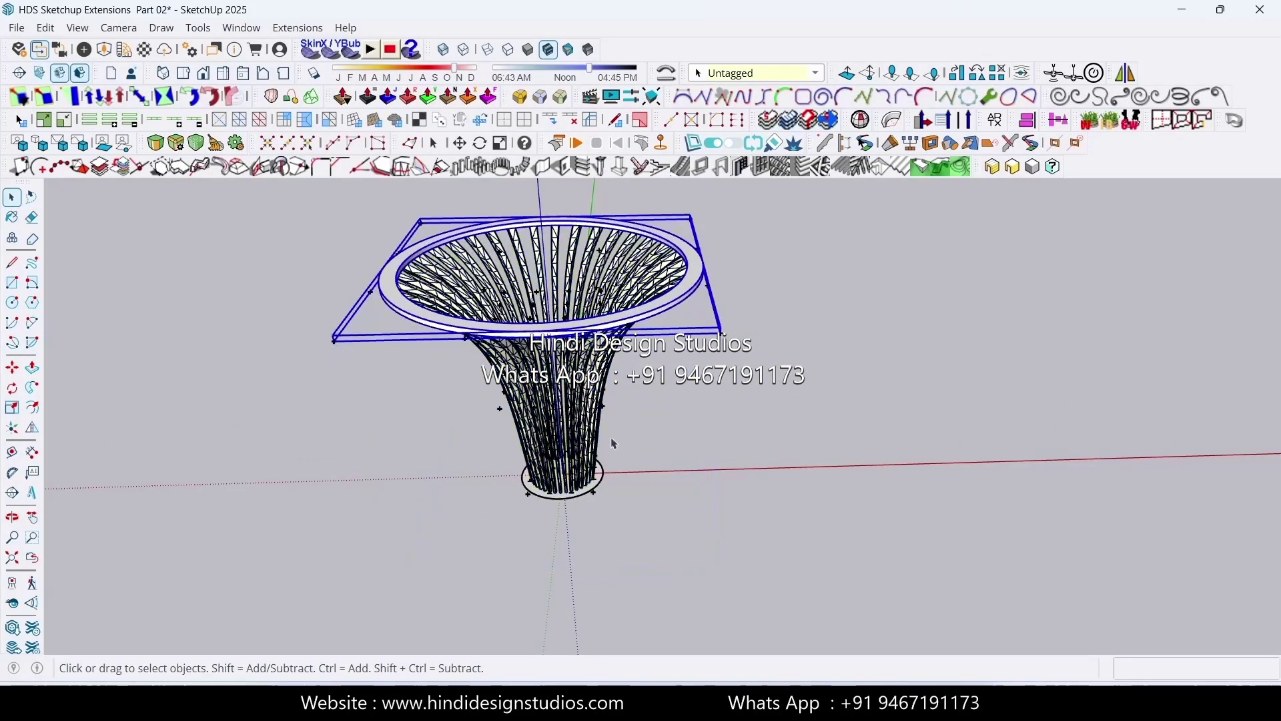
# Copy the column's strips, top ring and base circle along the red axis, without the FFD control points
pyautogui.scroll(2, 598, 509)
pyautogui.click(600, 502)
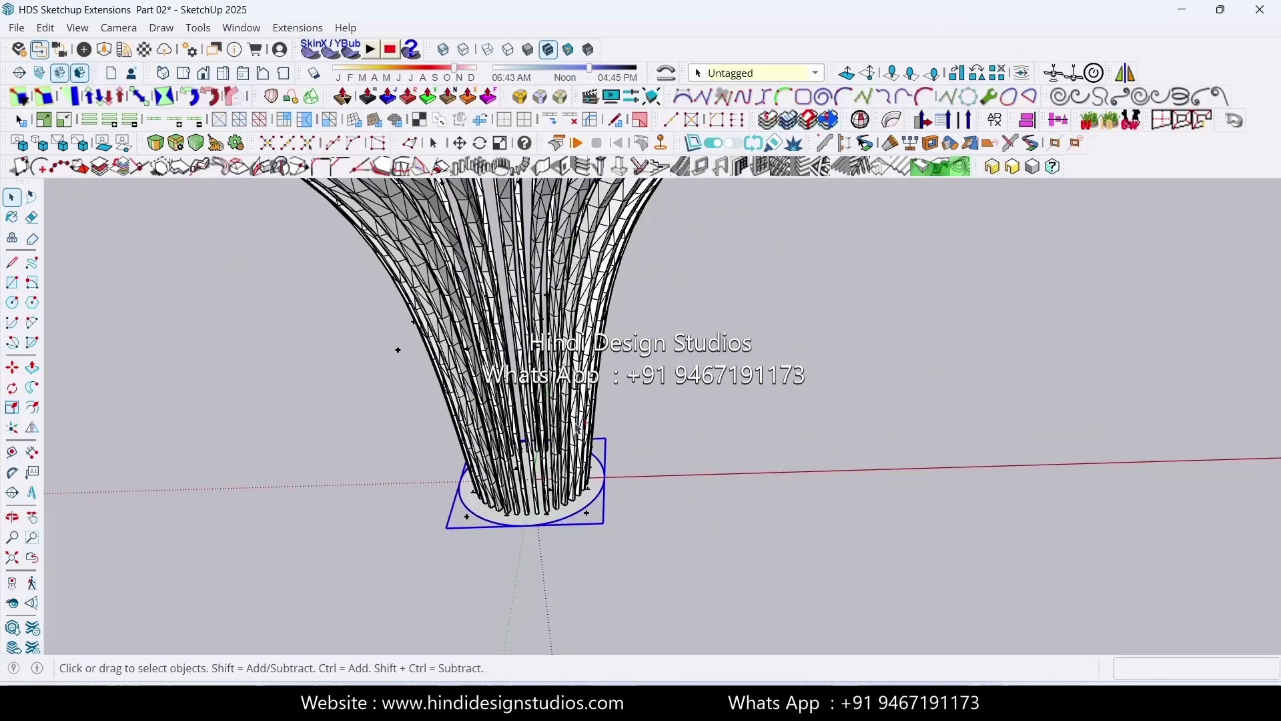
pyautogui.click(602, 366)
pyautogui.scroll(-5, 532, 414)
pyautogui.press('m')
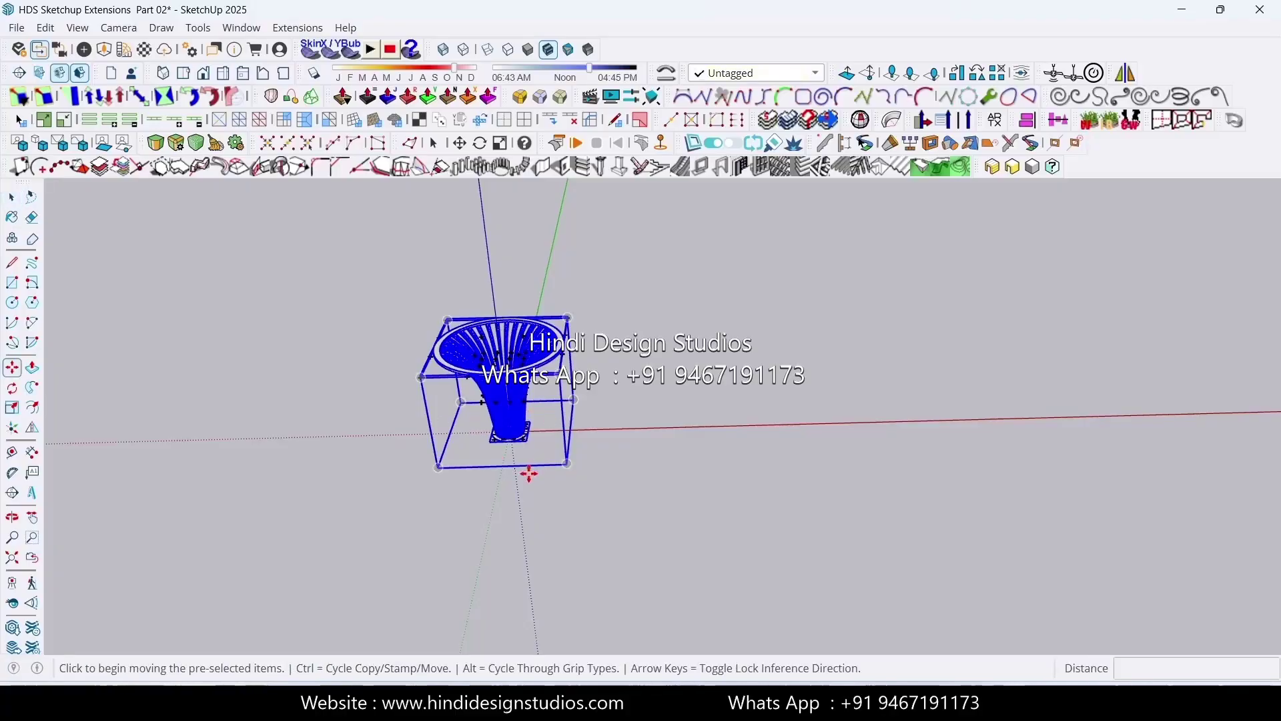
pyautogui.click(529, 473)
pyautogui.press('ctrl')
pyautogui.click(868, 471)
pyautogui.press('space')
pyautogui.scroll(2, 981, 458)
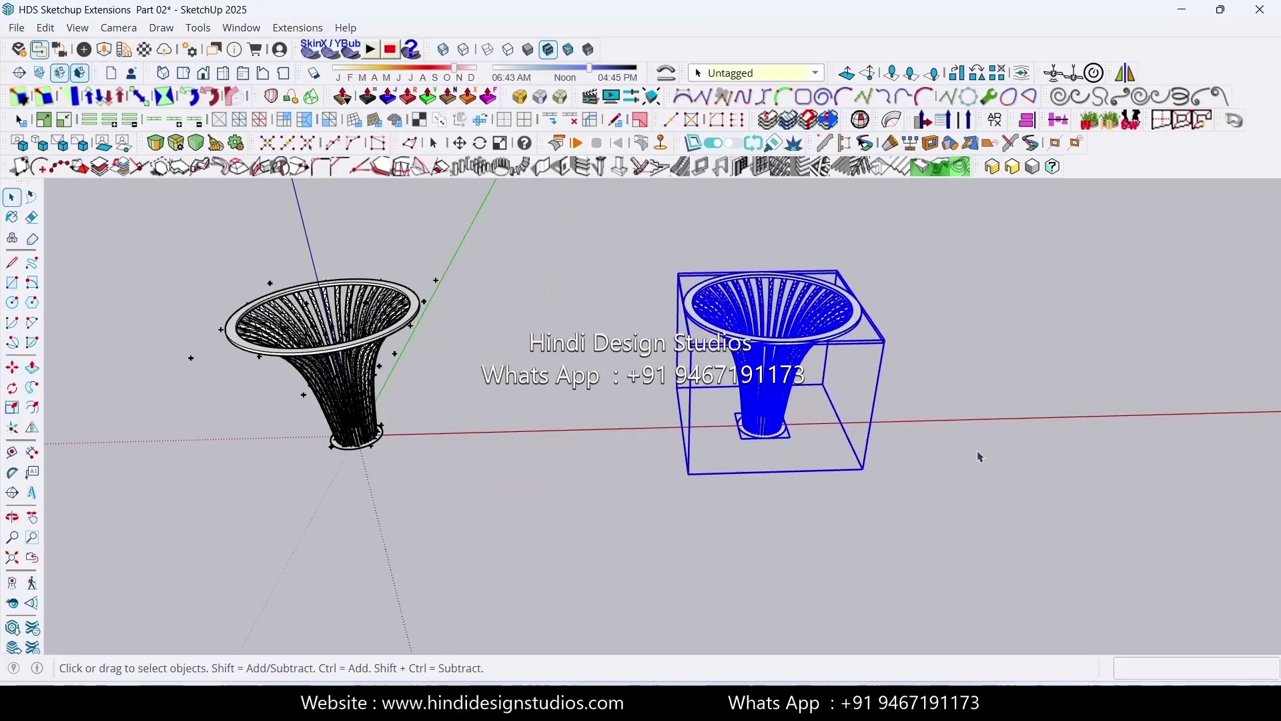
pyautogui.click(981, 458)
# Open the copied base circle's group and offset its edge inward by 3 inches
pyautogui.scroll(6, 981, 458)
pyautogui.doubleClick(826, 426)
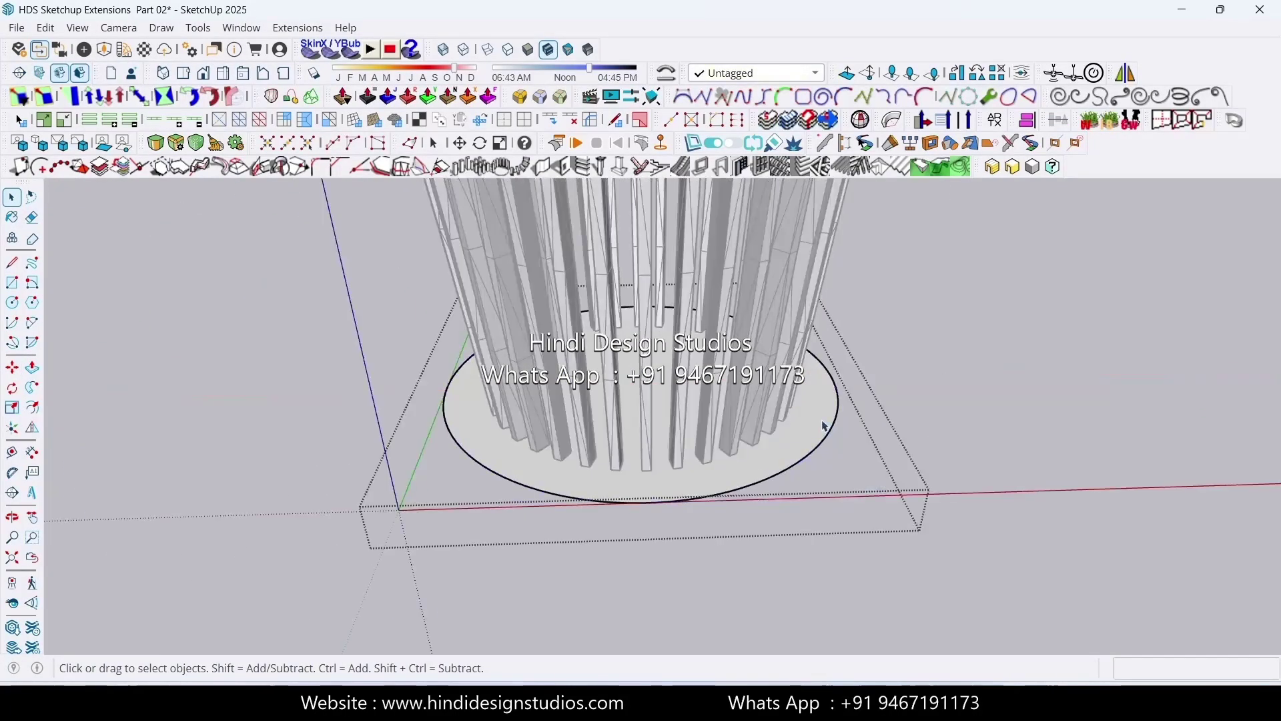
pyautogui.press('f')
pyautogui.click(839, 400)
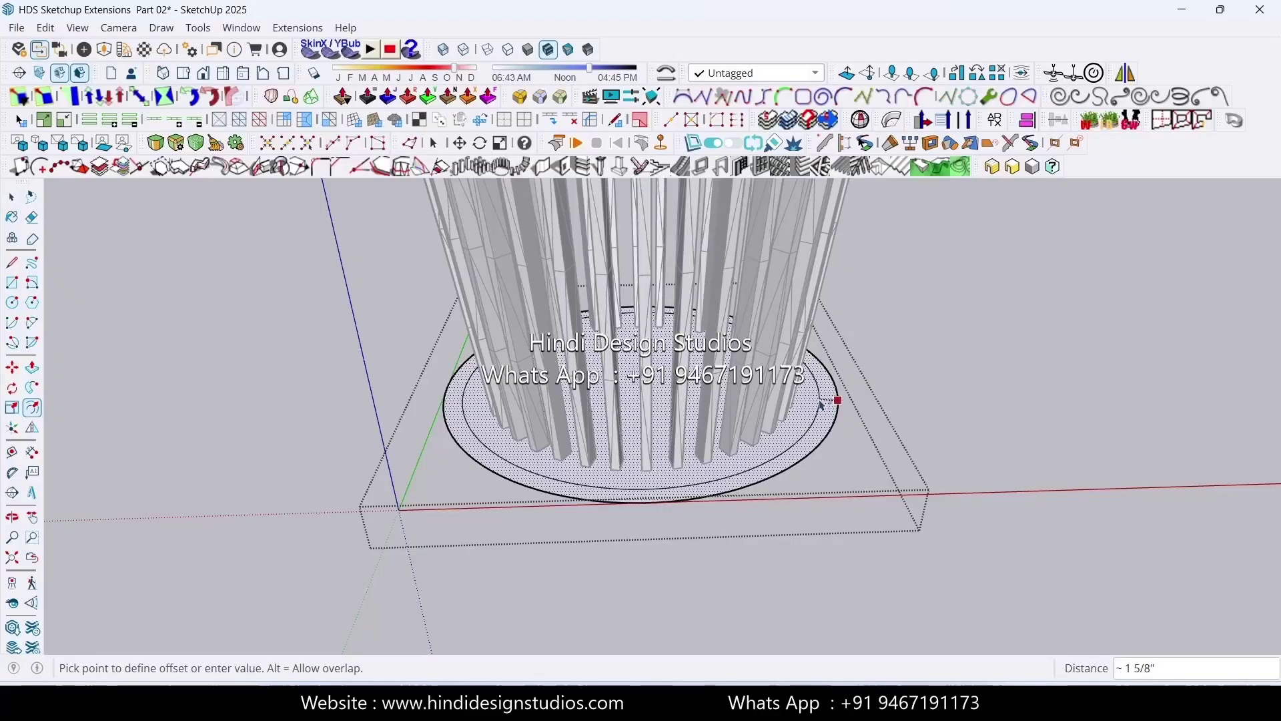
pyautogui.write('3')
pyautogui.press('Return')
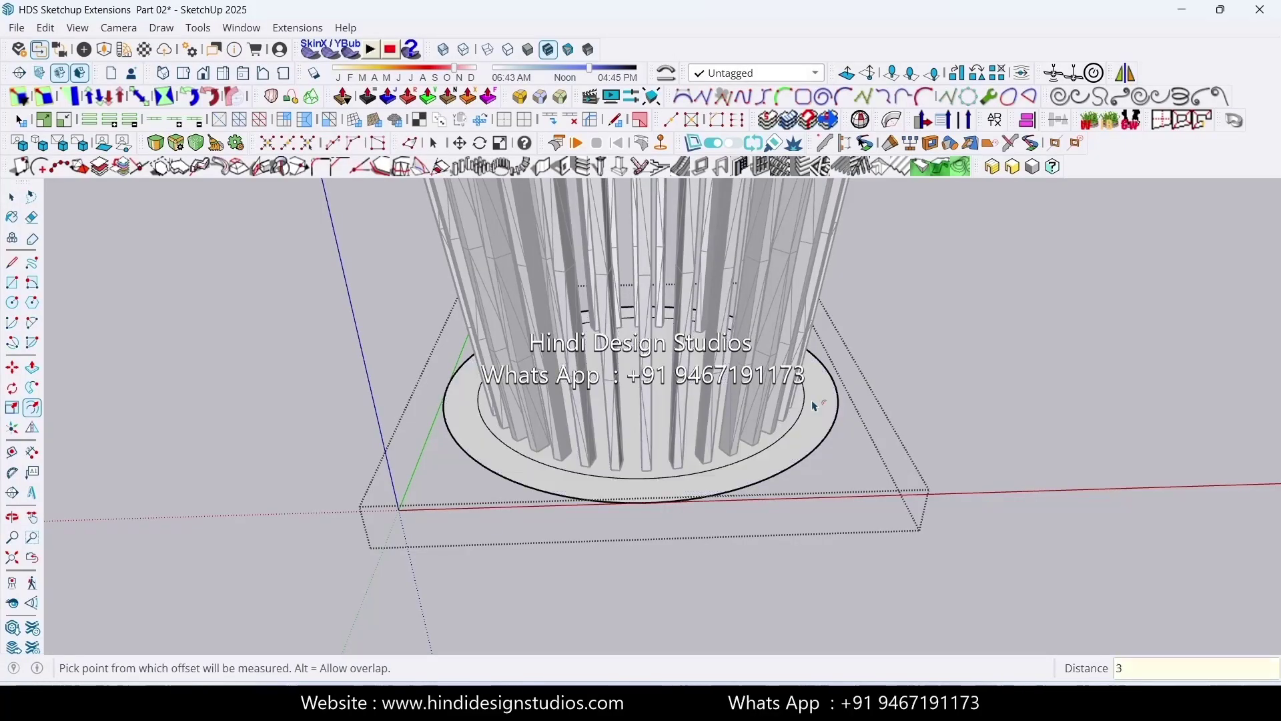
pyautogui.press('space')
pyautogui.scroll(2, 802, 417)
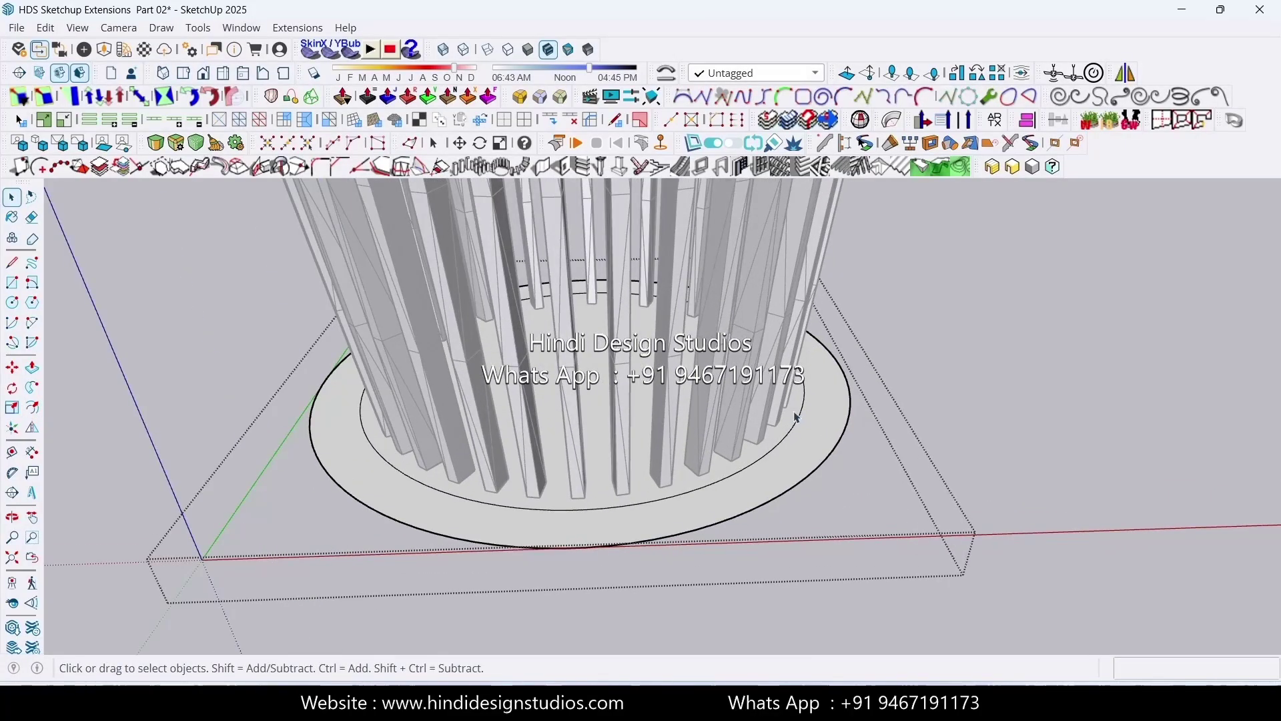
# Push/Pull the base's inner disc up 1 inch and its outer ring up about 1 7/8 inches, then close the group
pyautogui.press('p')
pyautogui.click(798, 409)
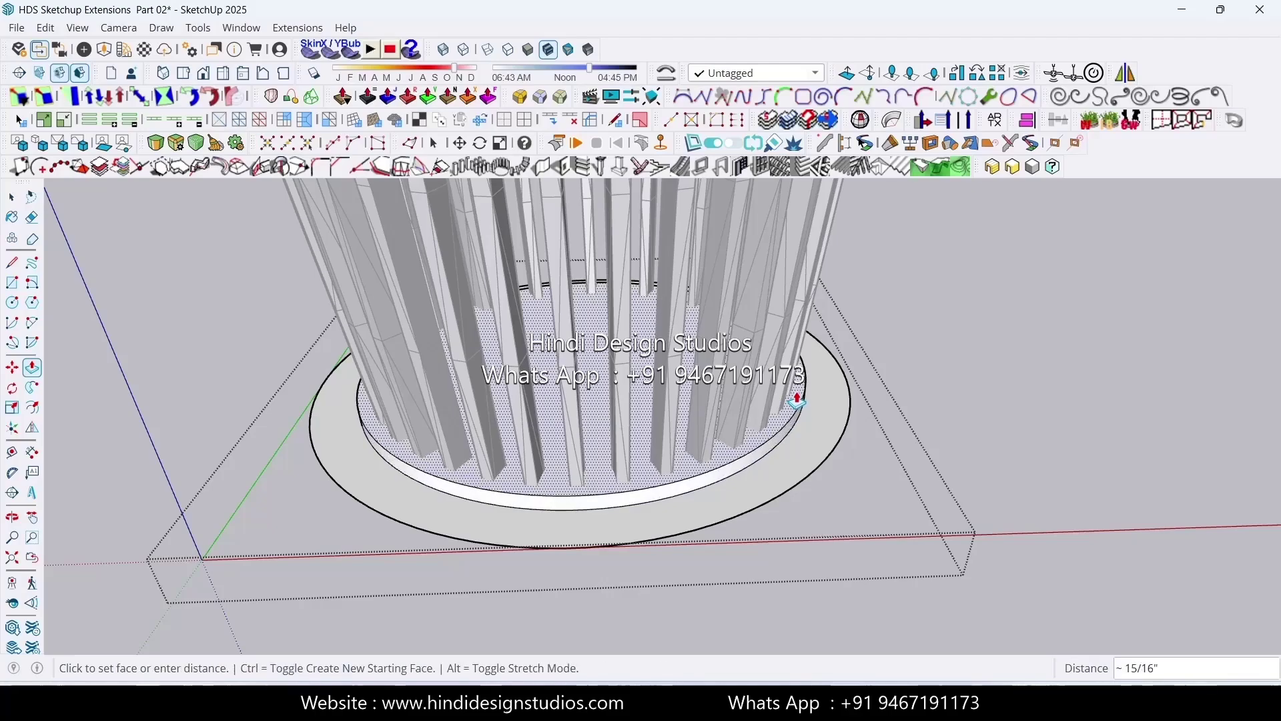
pyautogui.click(796, 401)
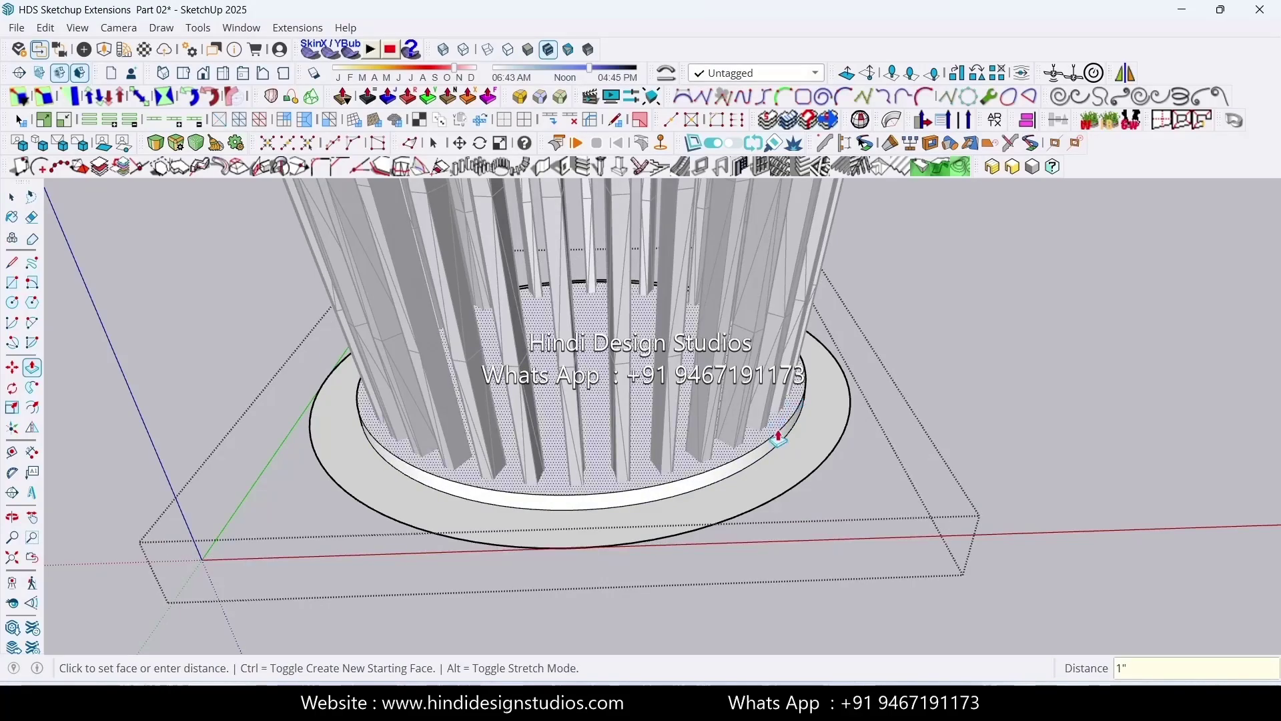
pyautogui.click(815, 420)
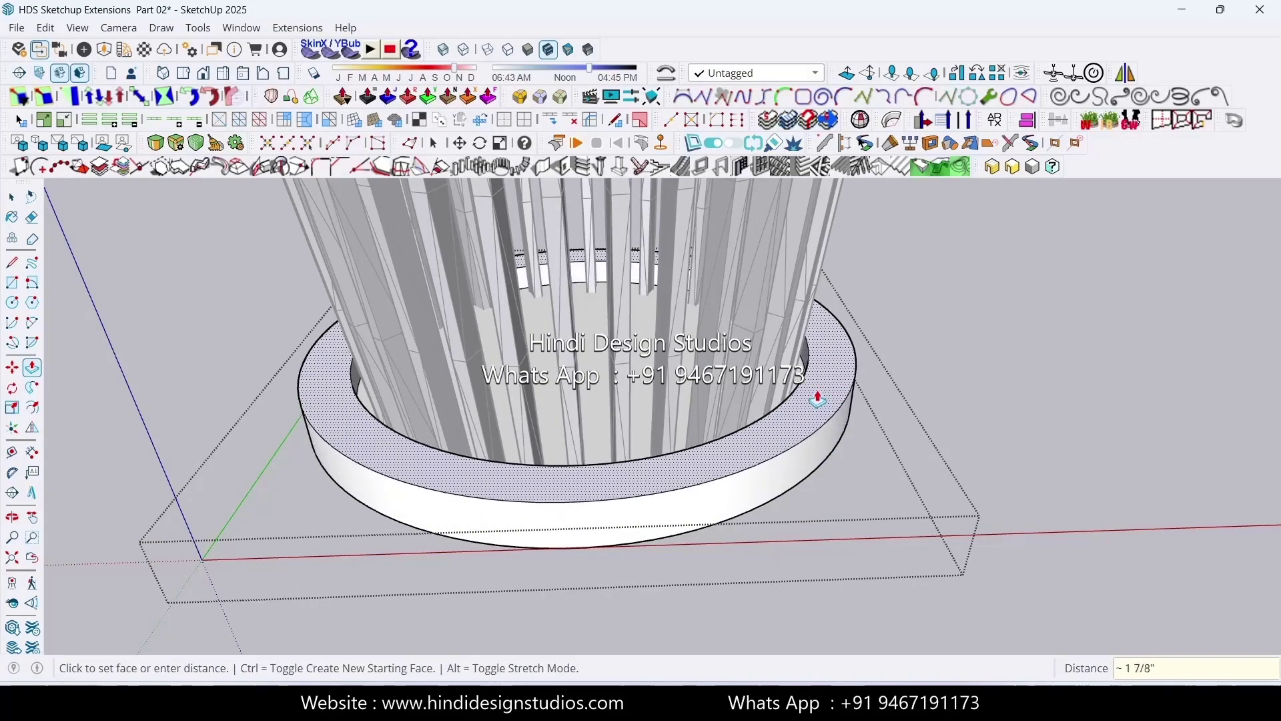
pyautogui.click(809, 399)
pyautogui.press('space')
pyautogui.press('Escape')
pyautogui.scroll(-8, 727, 467)
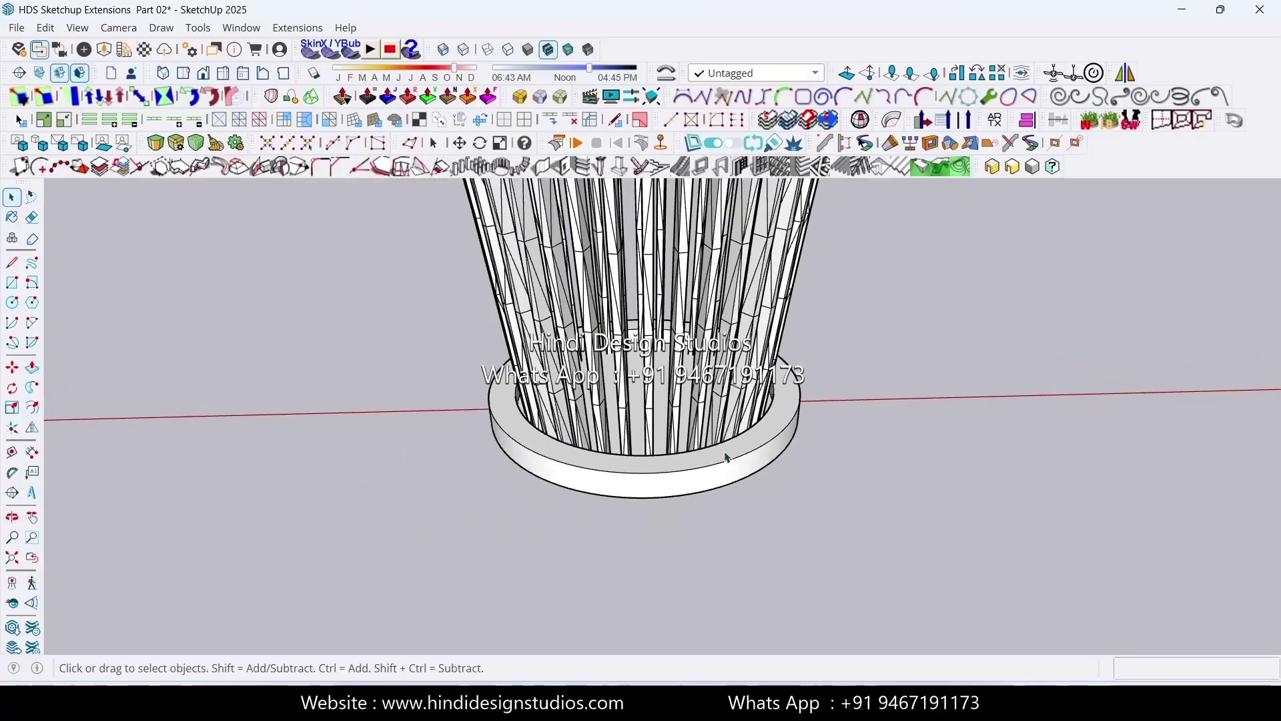
# Soften the edges of the copied column's strips with an angle between normals of 70.2 degrees
pyautogui.moveTo(726, 512); pyautogui.dragTo(721, 295, button='middle')
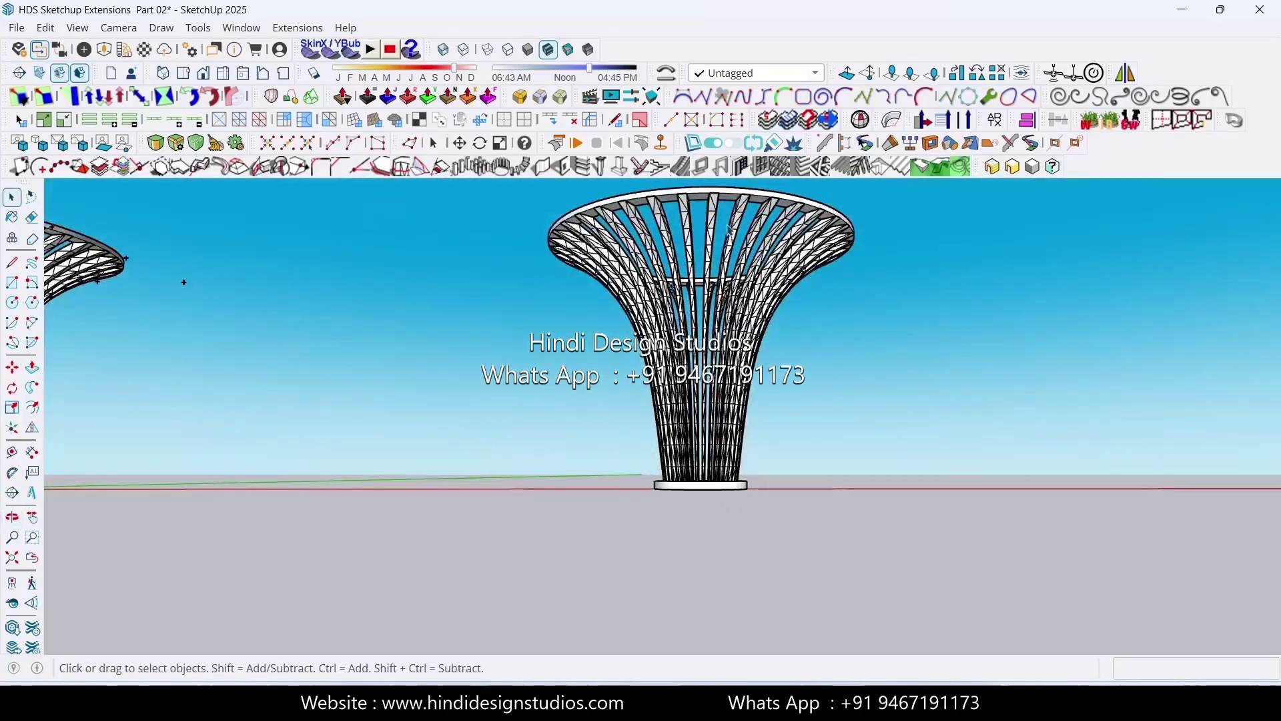
pyautogui.moveTo(729, 234); pyautogui.dragTo(807, 300, button='middle')
pyautogui.scroll(2, 765, 293)
pyautogui.click(764, 269)
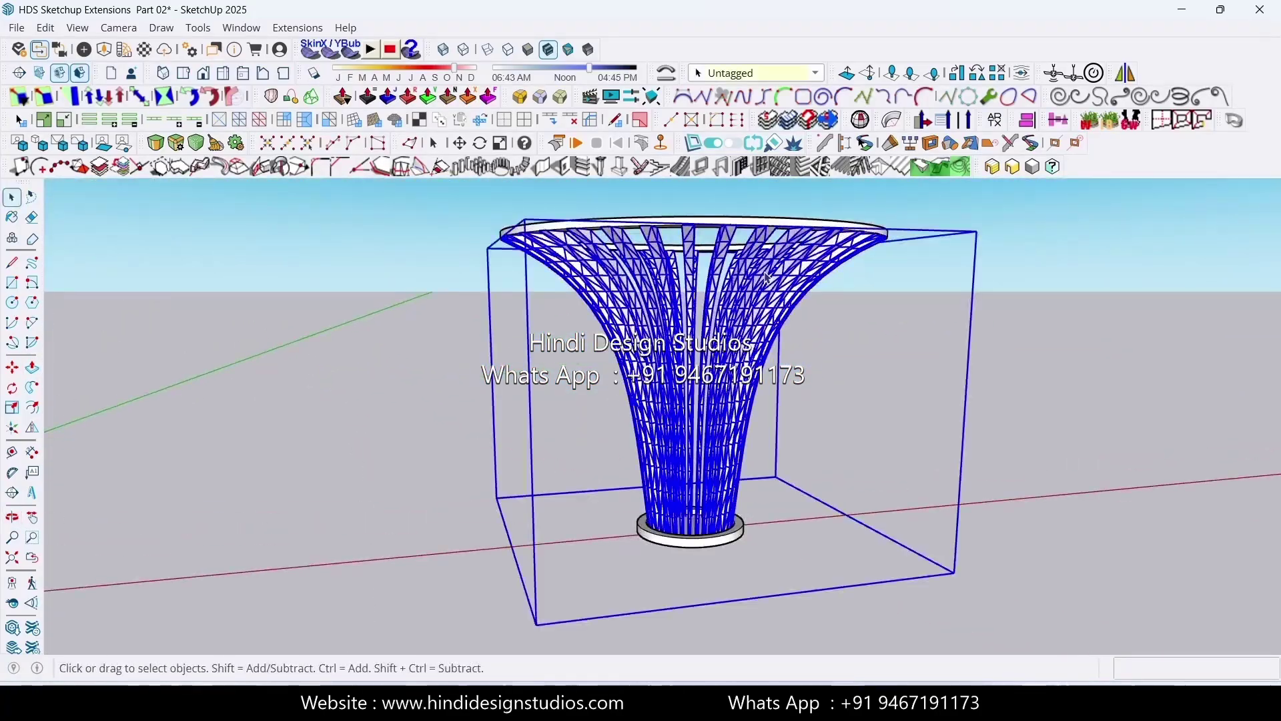
pyautogui.rightClick(764, 269)
pyautogui.click(825, 287)
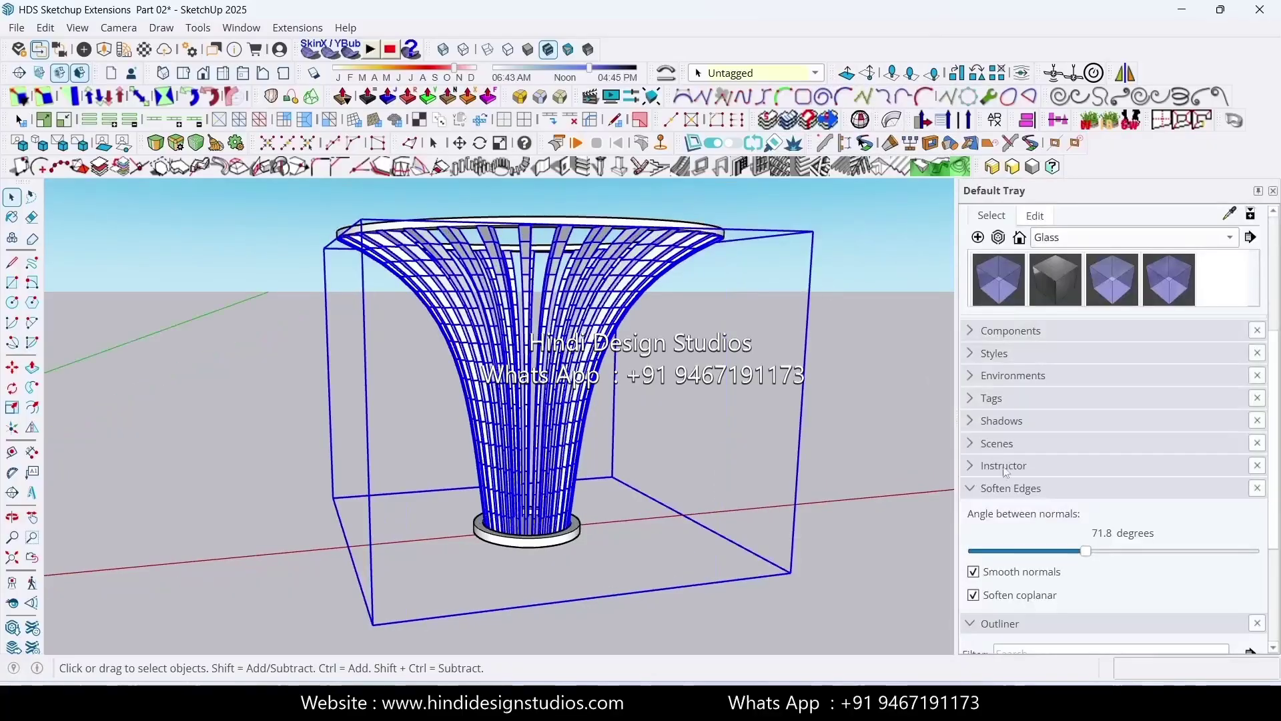
pyautogui.moveTo(1092, 556); pyautogui.dragTo(1099, 559)
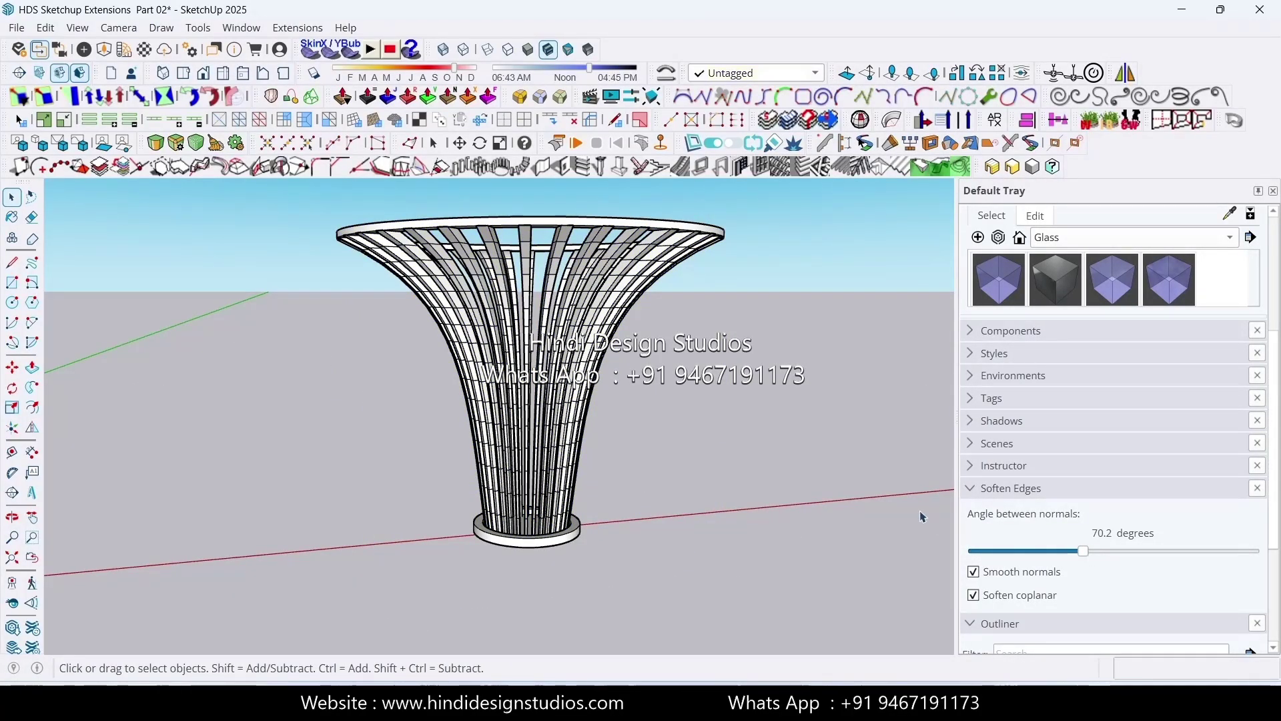
pyautogui.scroll(-2, 806, 477)
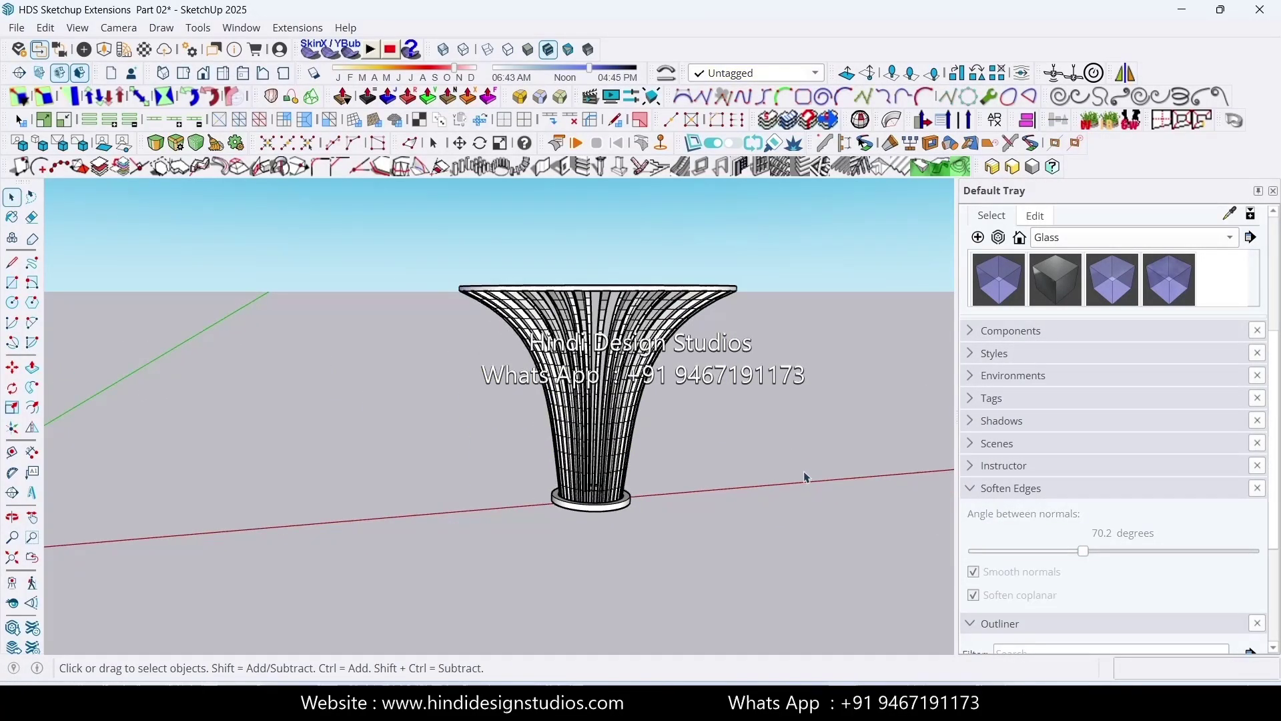
pyautogui.click(1274, 192)
# Group the copied column's strips, top ring and base together
pyautogui.moveTo(582, 222); pyautogui.dragTo(1019, 618)
pyautogui.rightClick(774, 347)
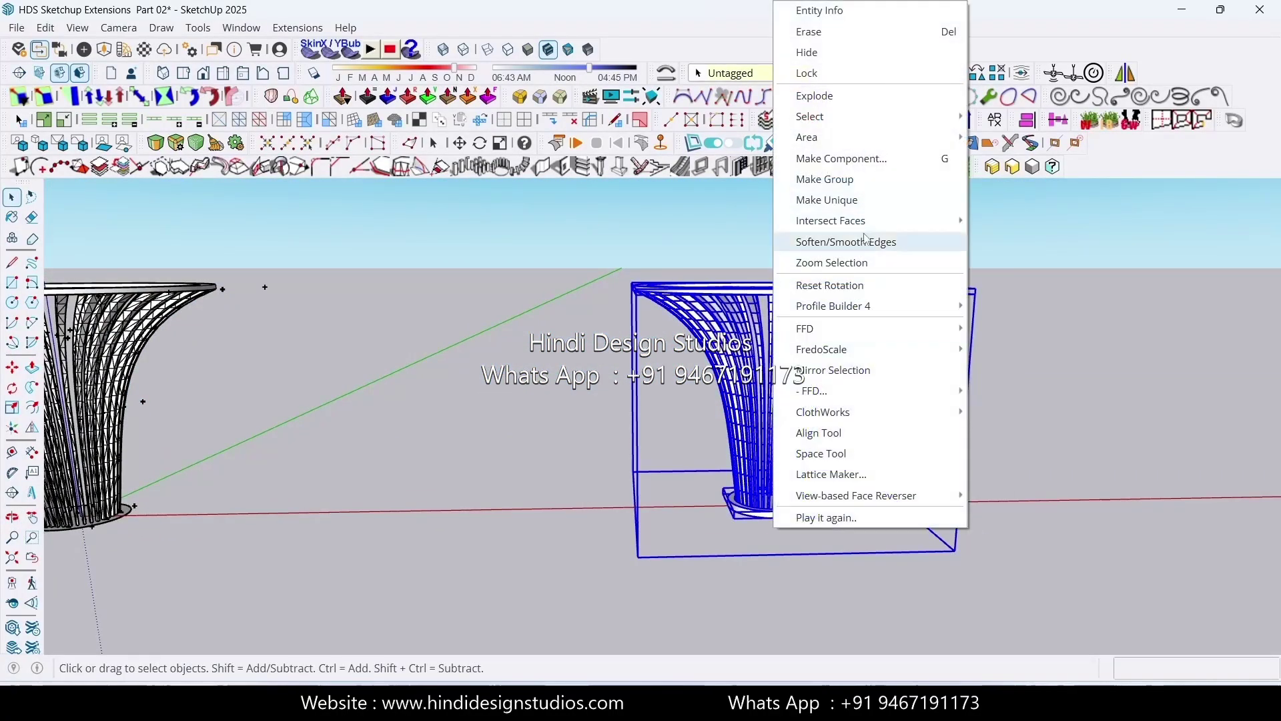
pyautogui.click(838, 183)
pyautogui.moveTo(914, 467); pyautogui.dragTo(801, 418, button='middle')
pyautogui.click(694, 445)
pyautogui.moveTo(740, 461); pyautogui.dragTo(901, 421, button='middle')
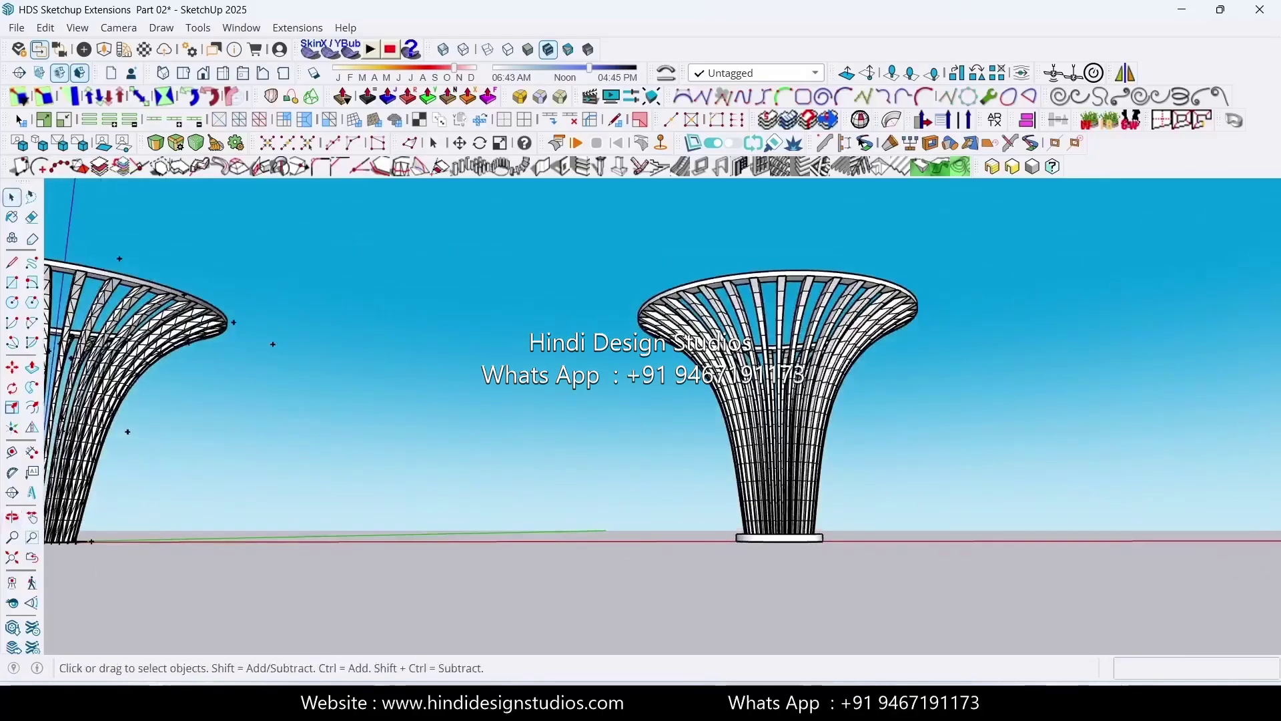
# Compare the grouped column's proportions with the reference photo of the timber column, then return to the SketchUp model
pyautogui.hotkey('alt', 'Tab')
pyautogui.hotkey('alt', 'Tab')
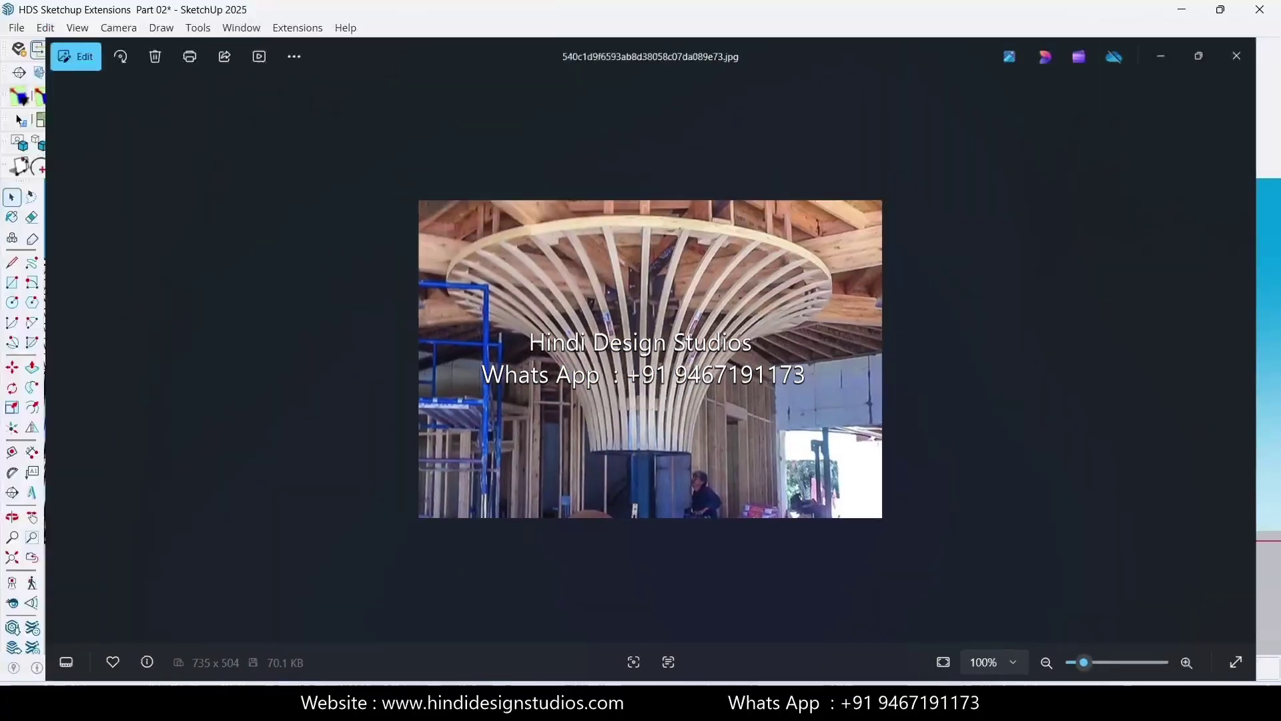
pyautogui.moveTo(771, 317); pyautogui.dragTo(794, 534, button='middle')
pyautogui.scroll(3, 844, 295)
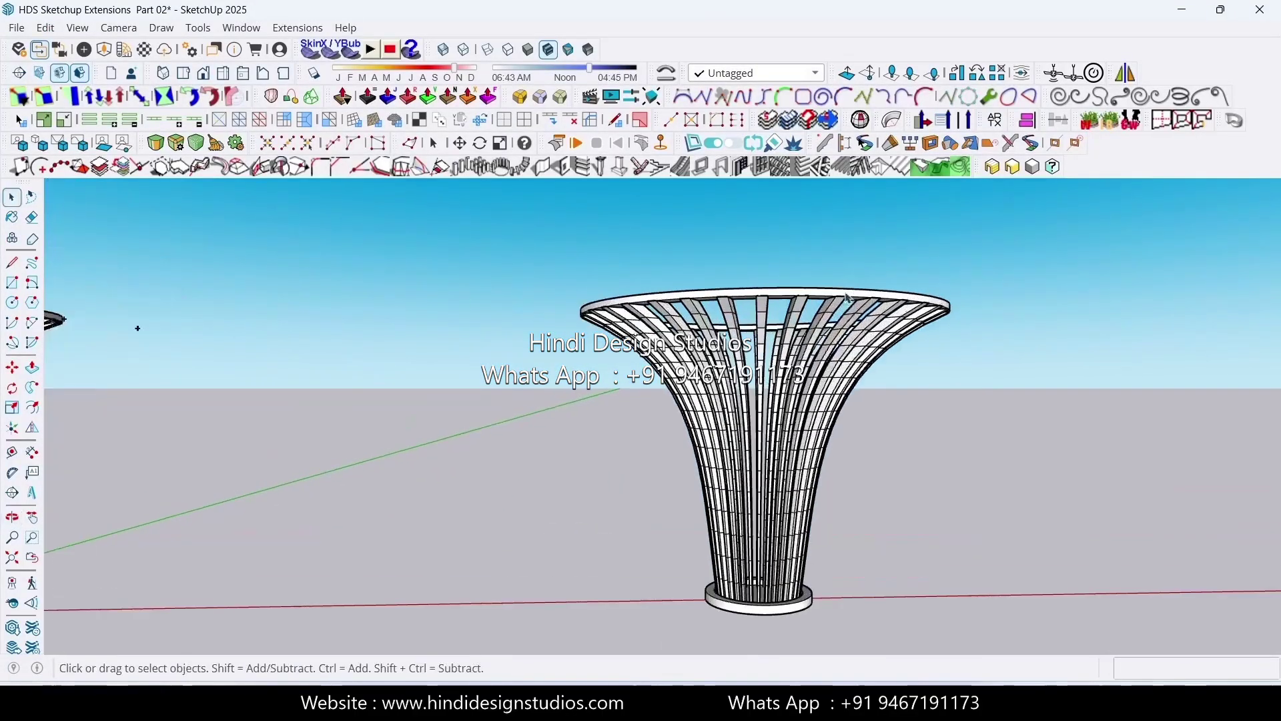
pyautogui.scroll(1, 855, 384)
pyautogui.keyDown('shift'); pyautogui.moveTo(855, 410); pyautogui.dragTo(830, 369, button='middle'); pyautogui.keyUp('shift')
pyautogui.hotkey('alt', 'Tab')
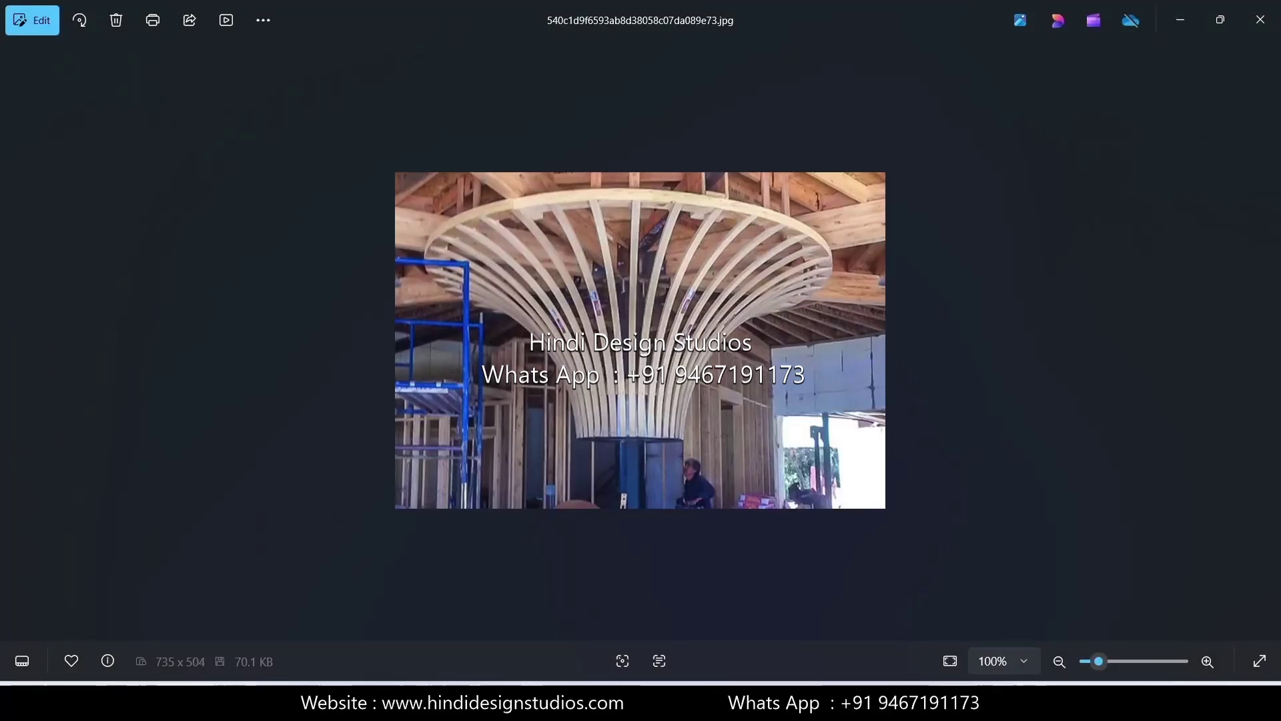
pyautogui.hotkey('alt', 'Tab')
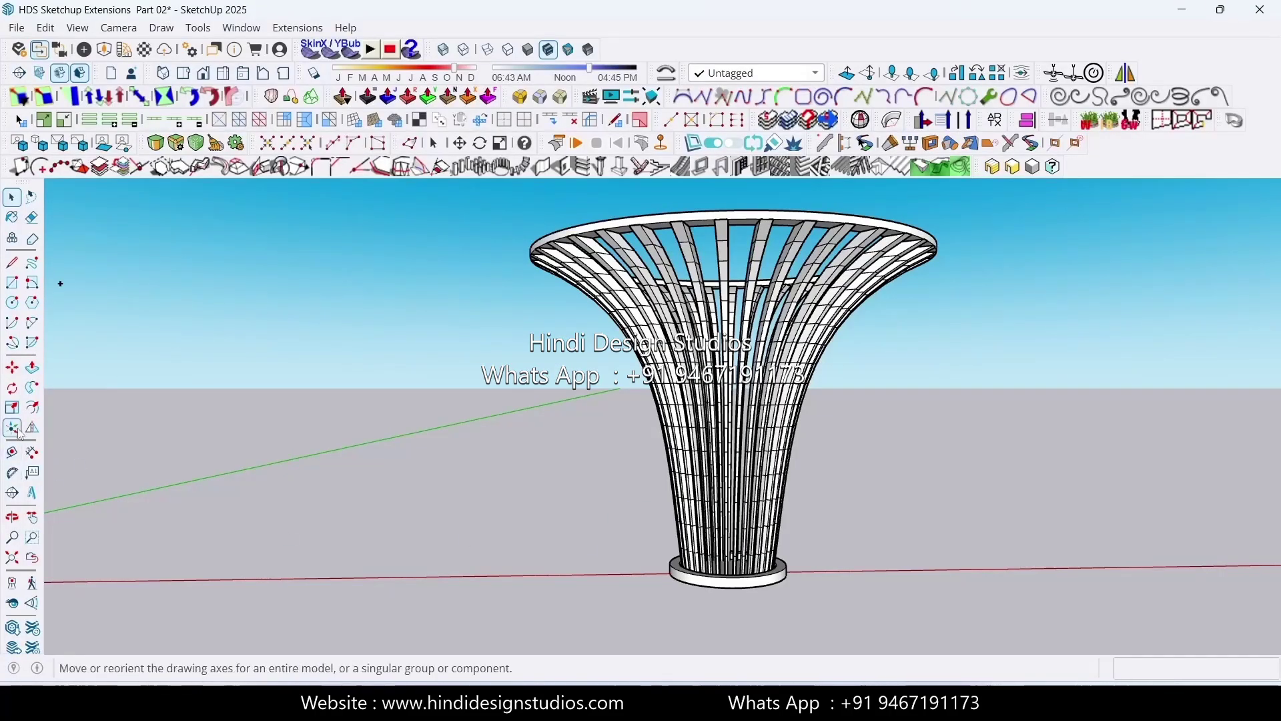
# Scale the grouped column to 0.6 along the blue axis from its base
pyautogui.press('s')
pyautogui.click(727, 485)
pyautogui.moveTo(734, 551); pyautogui.dragTo(752, 542, button='middle')
pyautogui.click(742, 547)
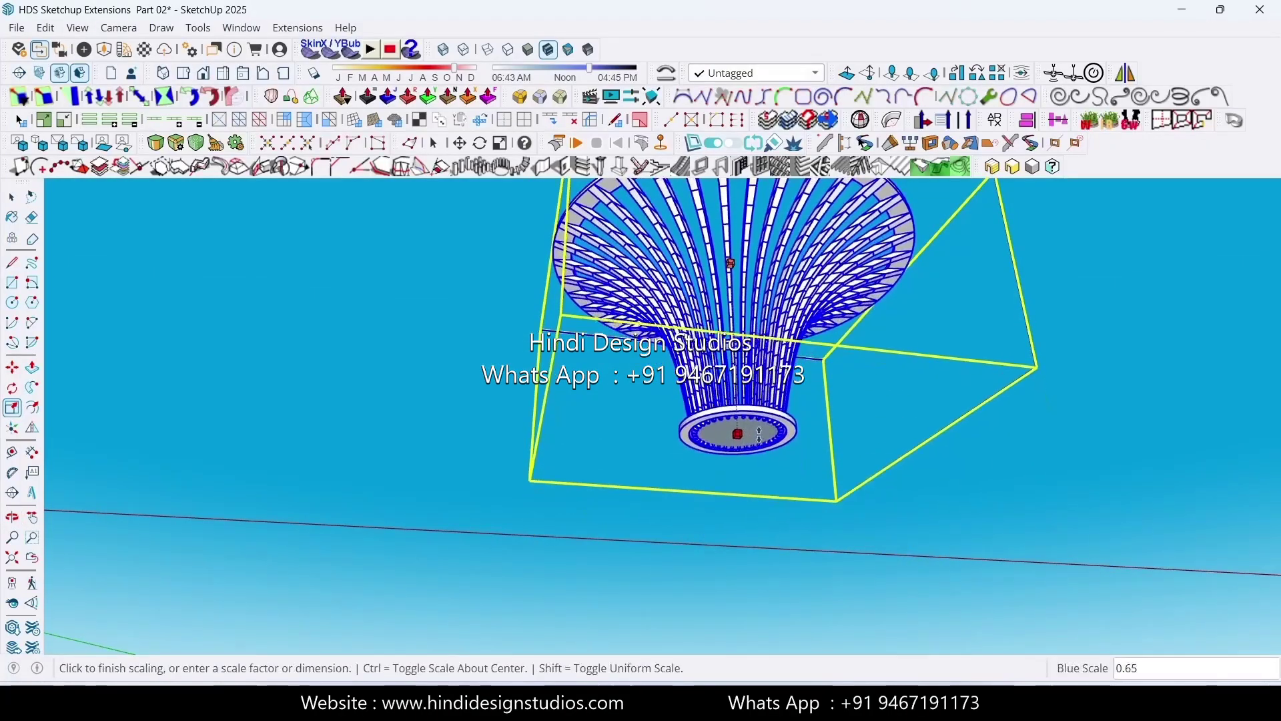
pyautogui.write('.')
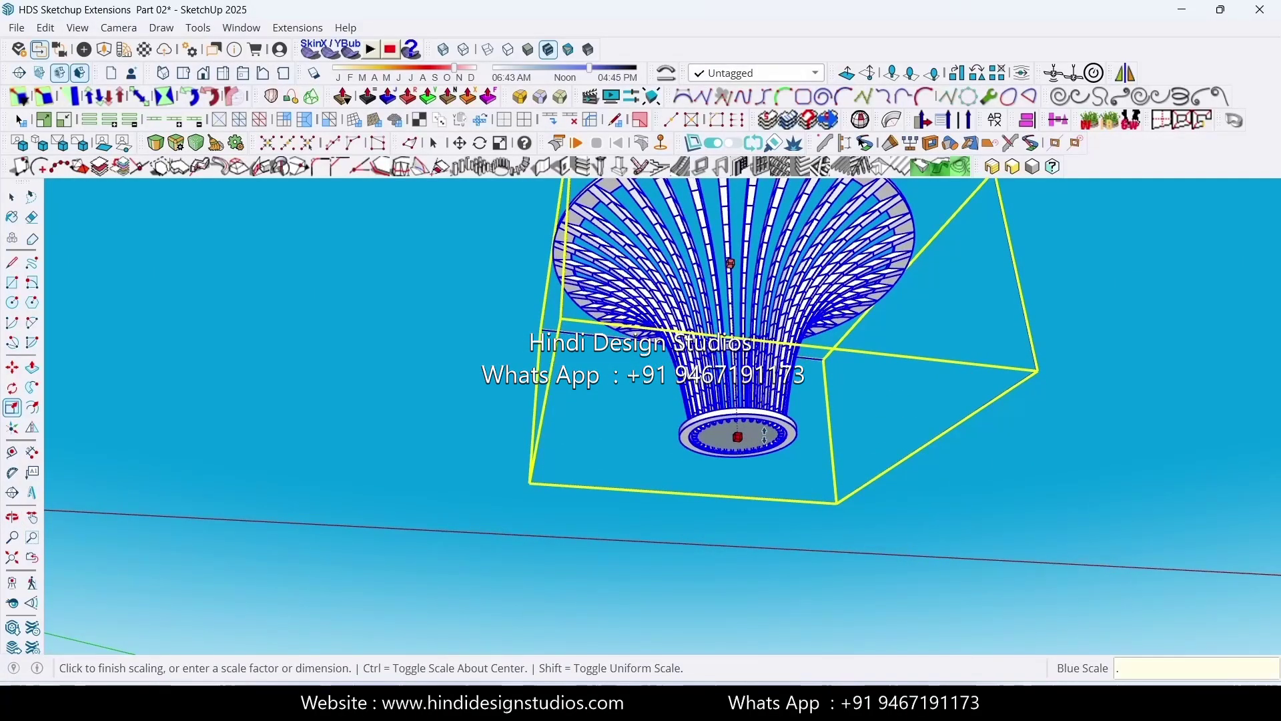
pyautogui.write('6')
pyautogui.press('Return')
pyautogui.press('space')
pyautogui.moveTo(764, 436); pyautogui.dragTo(681, 574, button='middle')
pyautogui.click(716, 506)
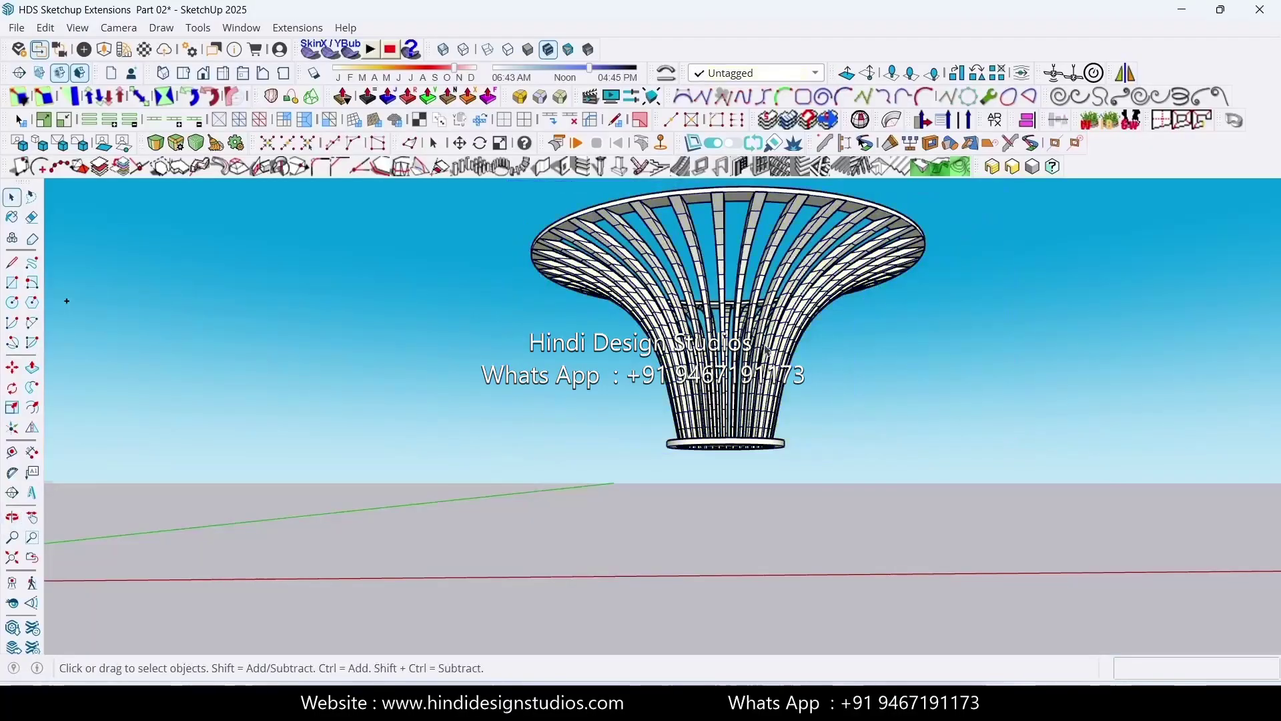
# Examine the scaled column's strips, top ring and base from several low viewpoints
pyautogui.moveTo(765, 350); pyautogui.dragTo(885, 341, button='middle')
pyautogui.scroll(3, 797, 280)
pyautogui.keyDown('shift'); pyautogui.moveTo(764, 313); pyautogui.dragTo(728, 376, button='middle'); pyautogui.keyUp('shift')
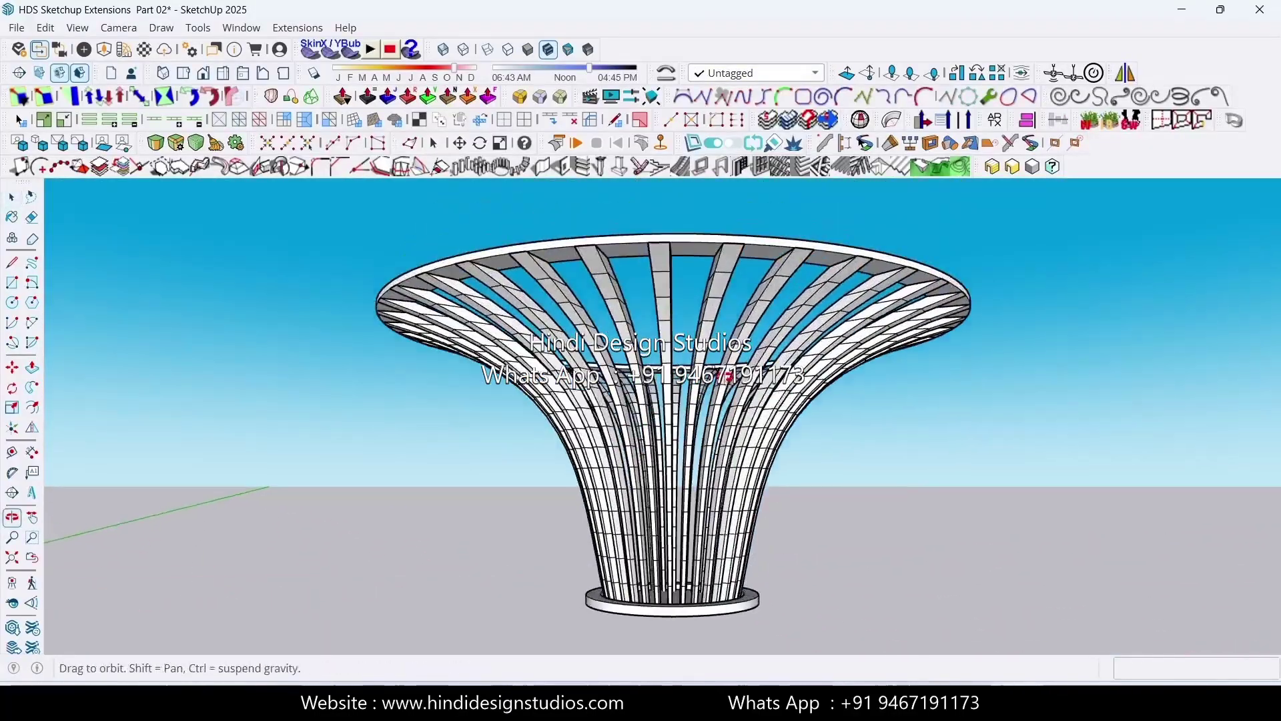
pyautogui.scroll(-2, 728, 376)
pyautogui.press('space')
pyautogui.scroll(3, 701, 301)
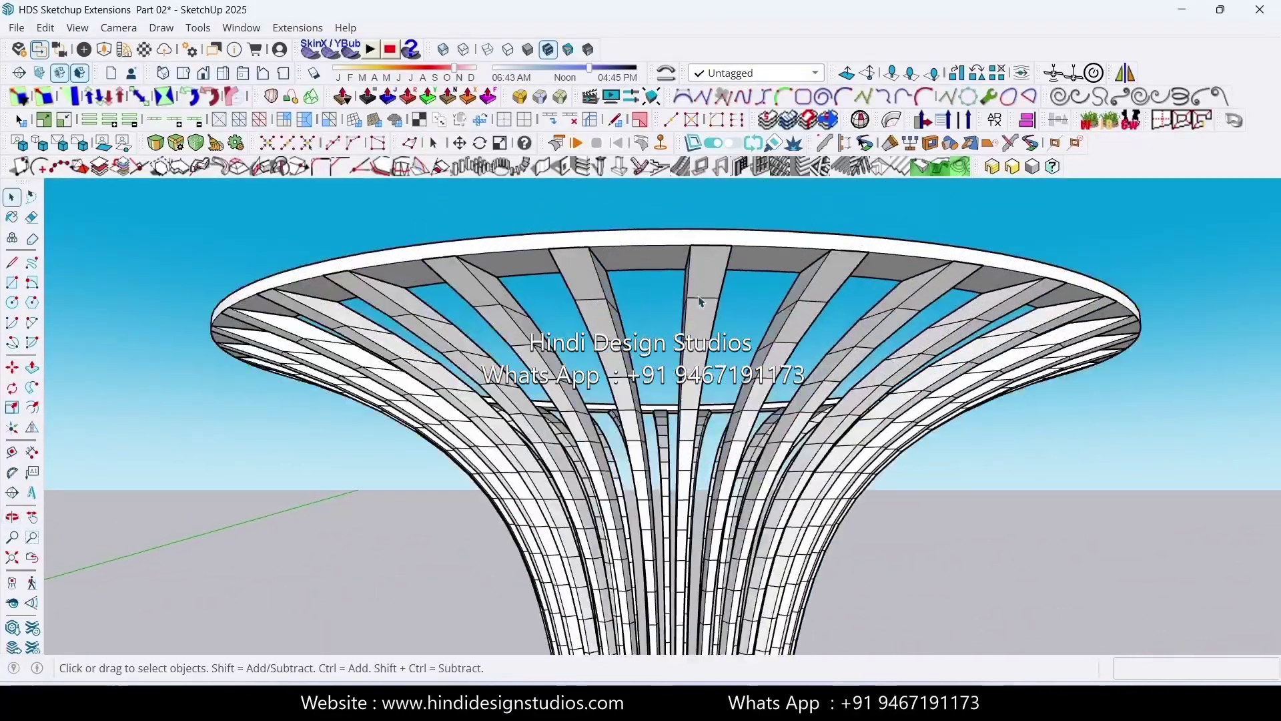
pyautogui.moveTo(676, 434); pyautogui.dragTo(757, 403, button='middle')
pyautogui.scroll(-4, 661, 430)
pyautogui.press('space')
pyautogui.scroll(5, 697, 238)
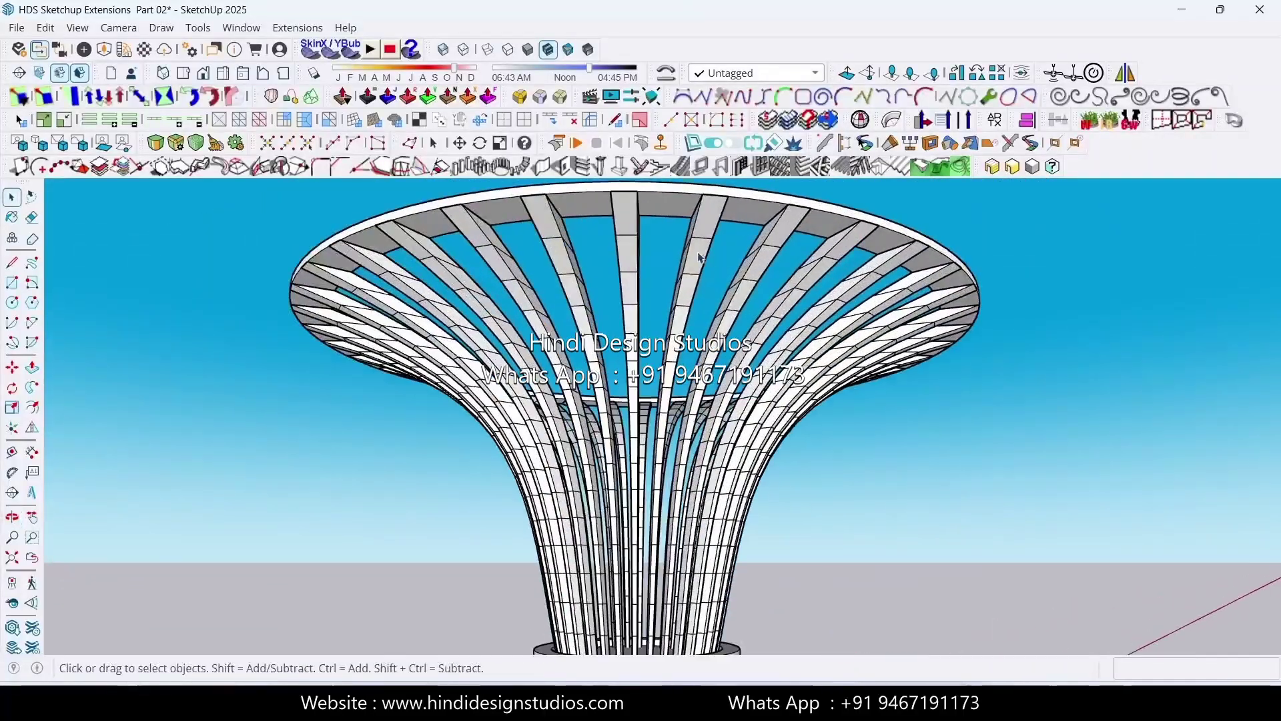
pyautogui.moveTo(697, 238); pyautogui.dragTo(754, 277, button='middle')
pyautogui.scroll(-5, 615, 269)
pyautogui.moveTo(762, 347); pyautogui.dragTo(737, 325, button='middle')
# Check the column against the timber column reference photo once more, then return to SketchUp and save the model
pyautogui.click(942, 701)
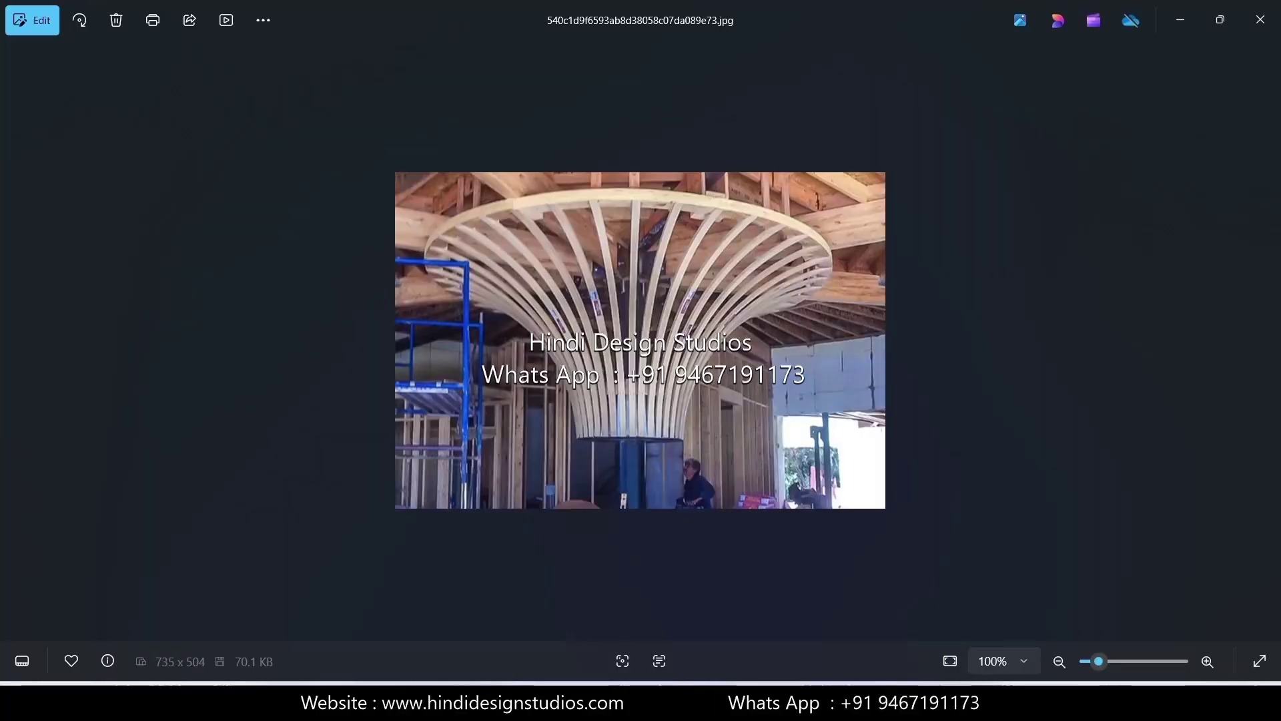
pyautogui.hotkey('alt', 'Tab')
pyautogui.moveTo(721, 356); pyautogui.dragTo(802, 393, button='middle')
pyautogui.hotkey('ctrl', 's')
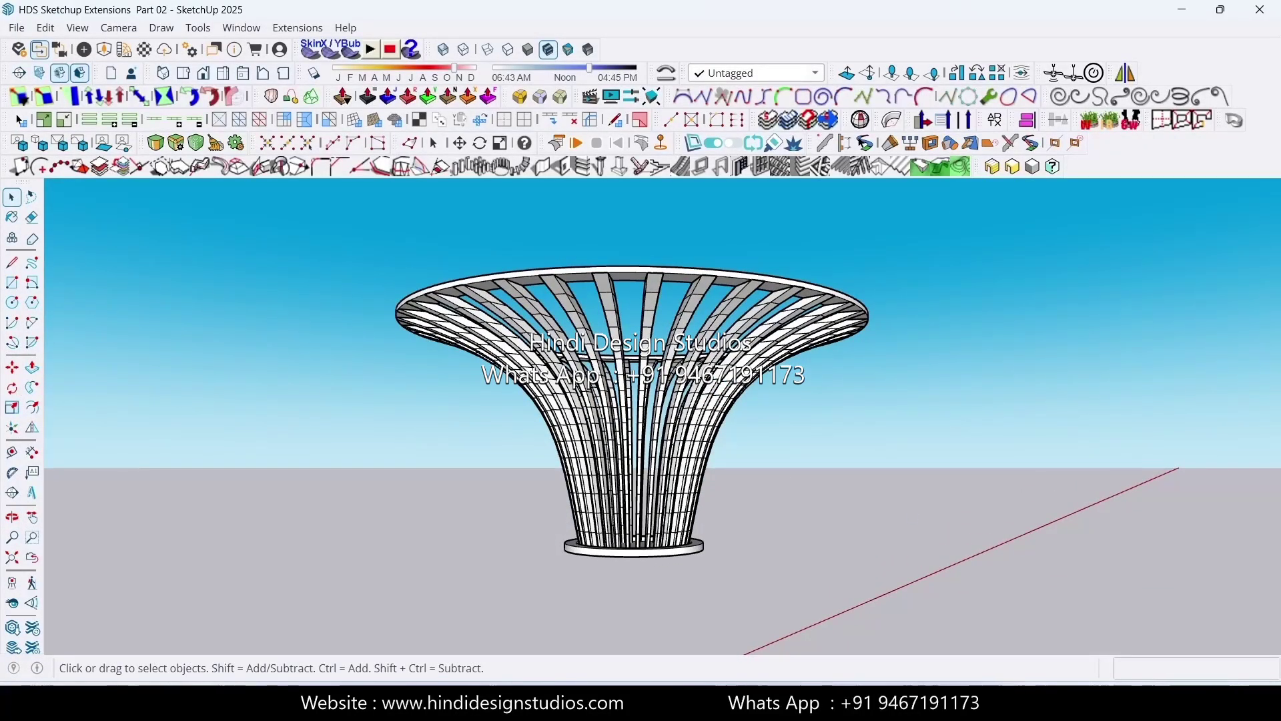
# Switch to the photo viewer and browse the other reference photos of tree-like columns
pyautogui.hotkey('alt', 'Tab')
pyautogui.click(18, 345)
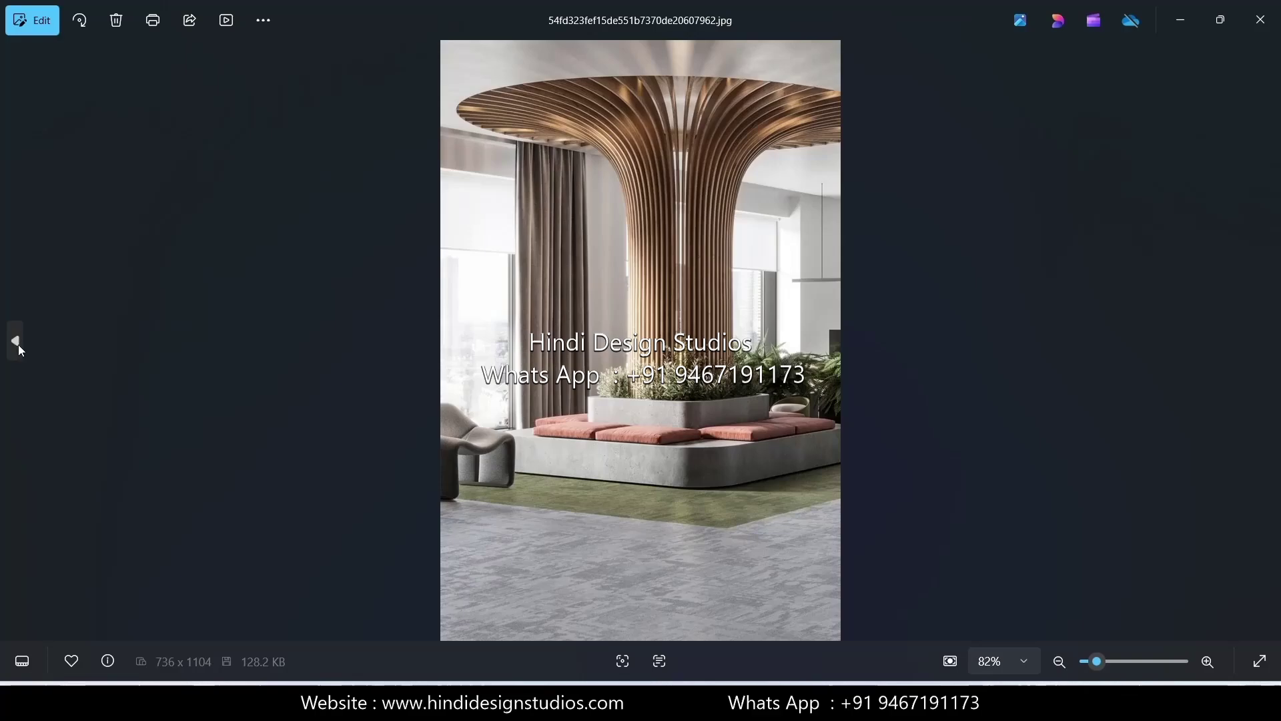
pyautogui.click(16, 342)
pyautogui.click(16, 341)
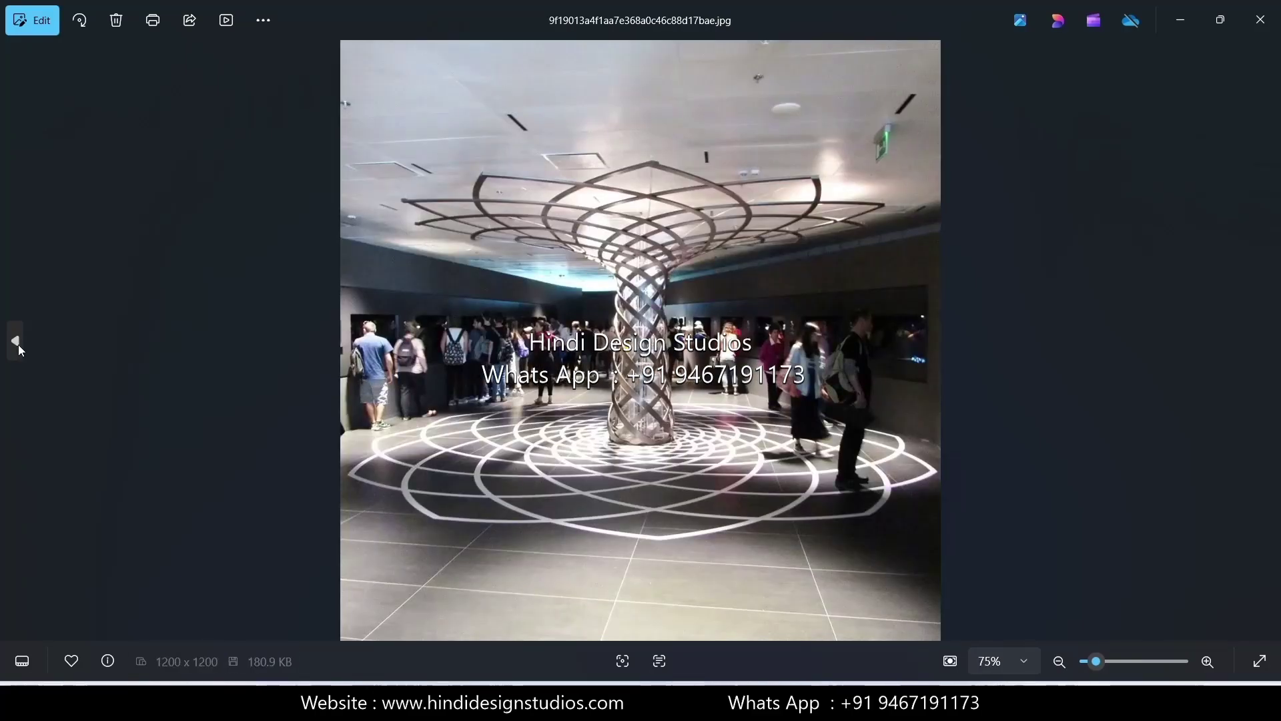
pyautogui.click(16, 342)
pyautogui.click(16, 342)
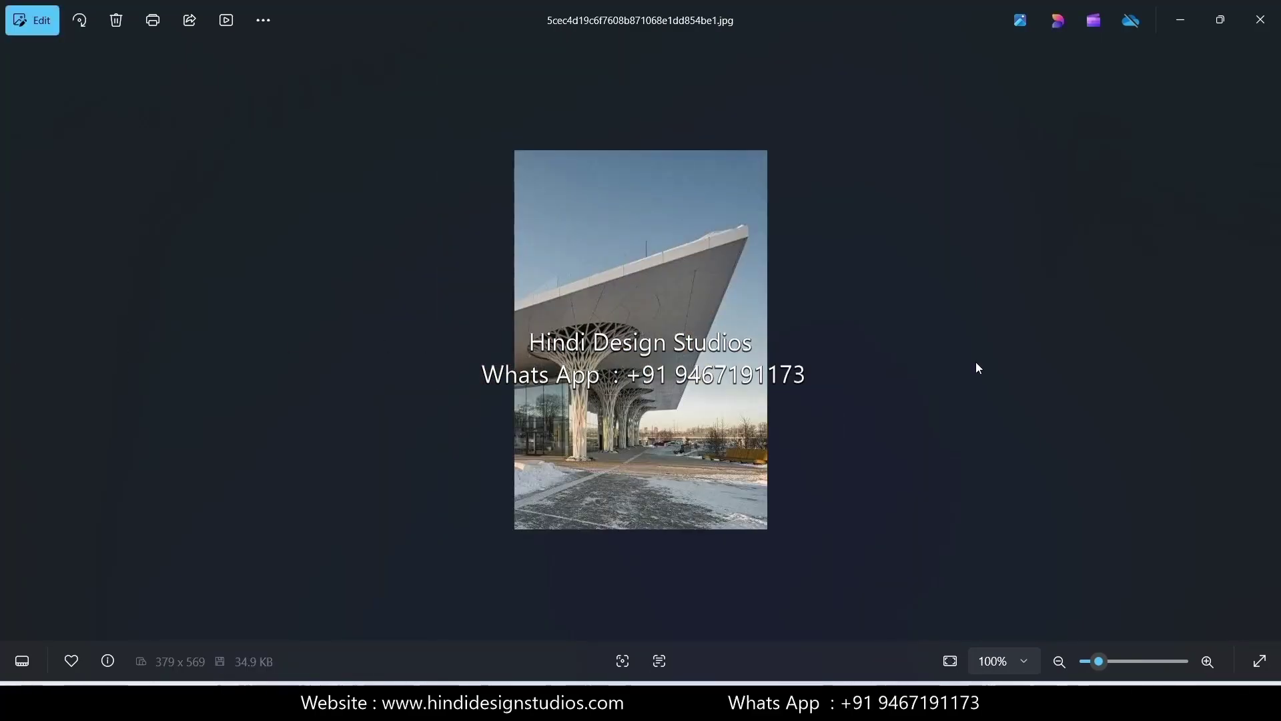
pyautogui.click(1267, 340)
pyautogui.click(13, 347)
pyautogui.click(13, 347)
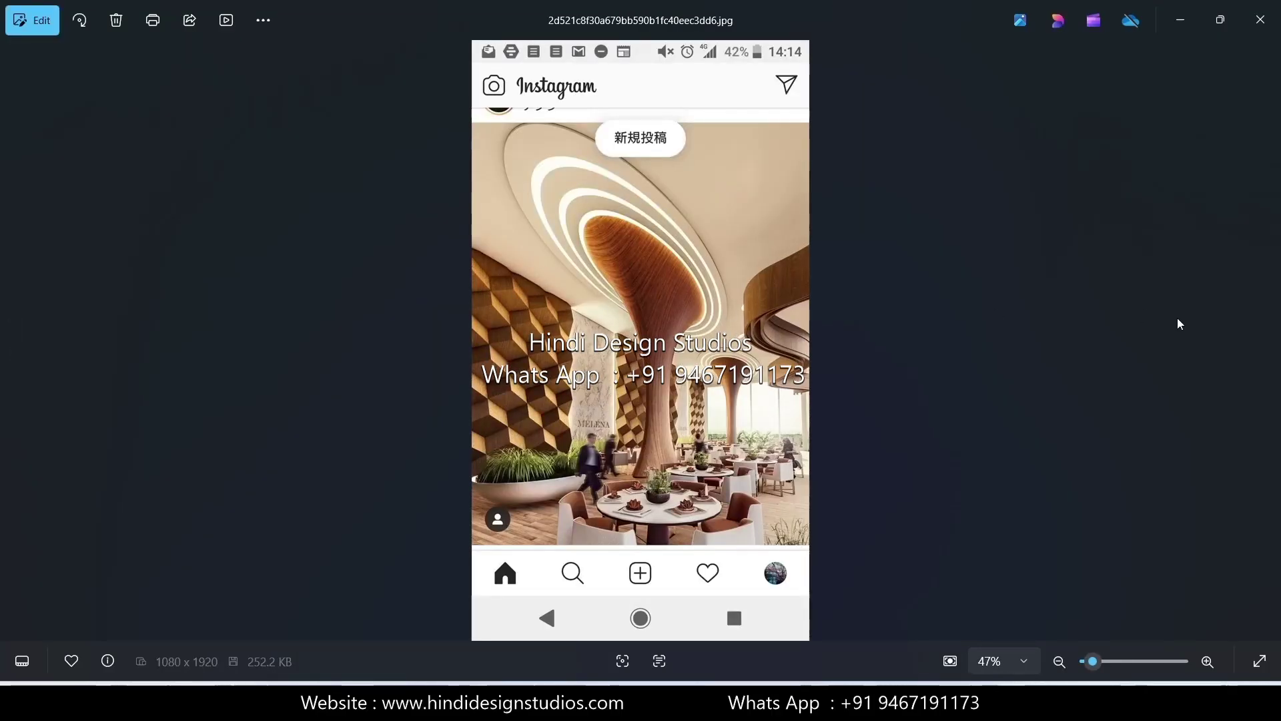
pyautogui.click(1265, 339)
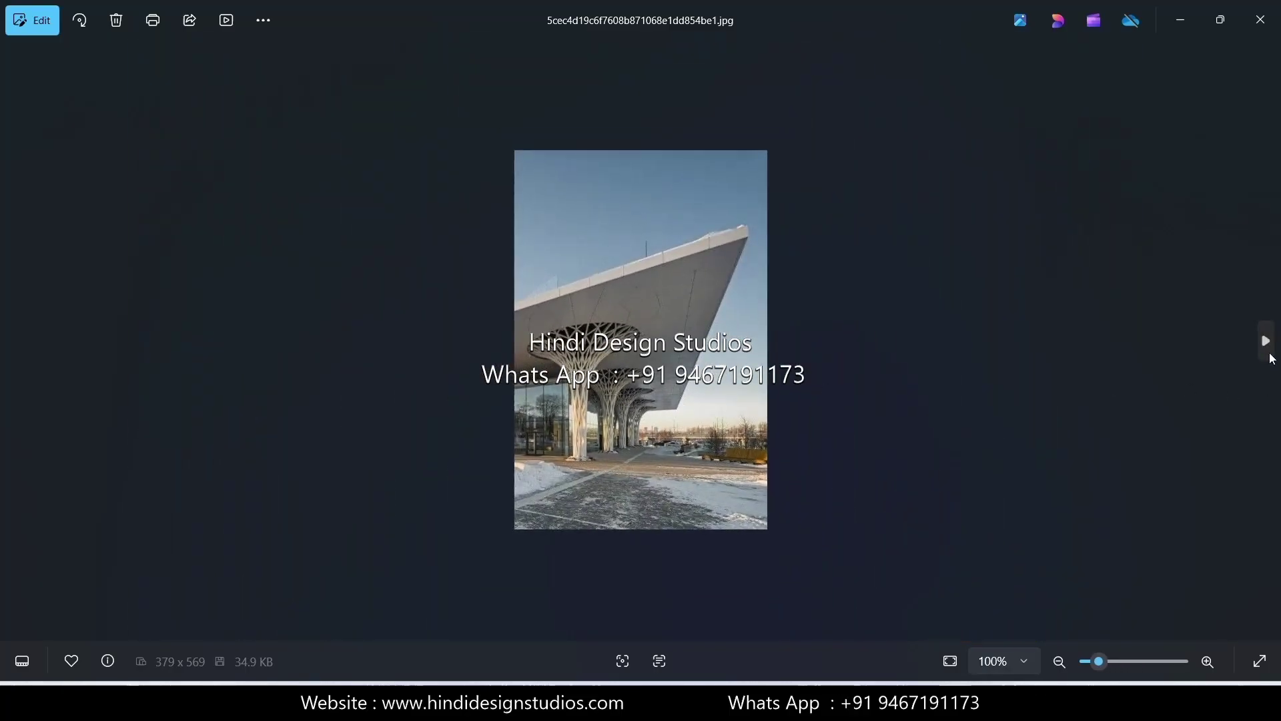
# Browse the remaining reference photos of ribbed, lattice and timber tree-like columns in the photo viewer
pyautogui.click(1266, 341)
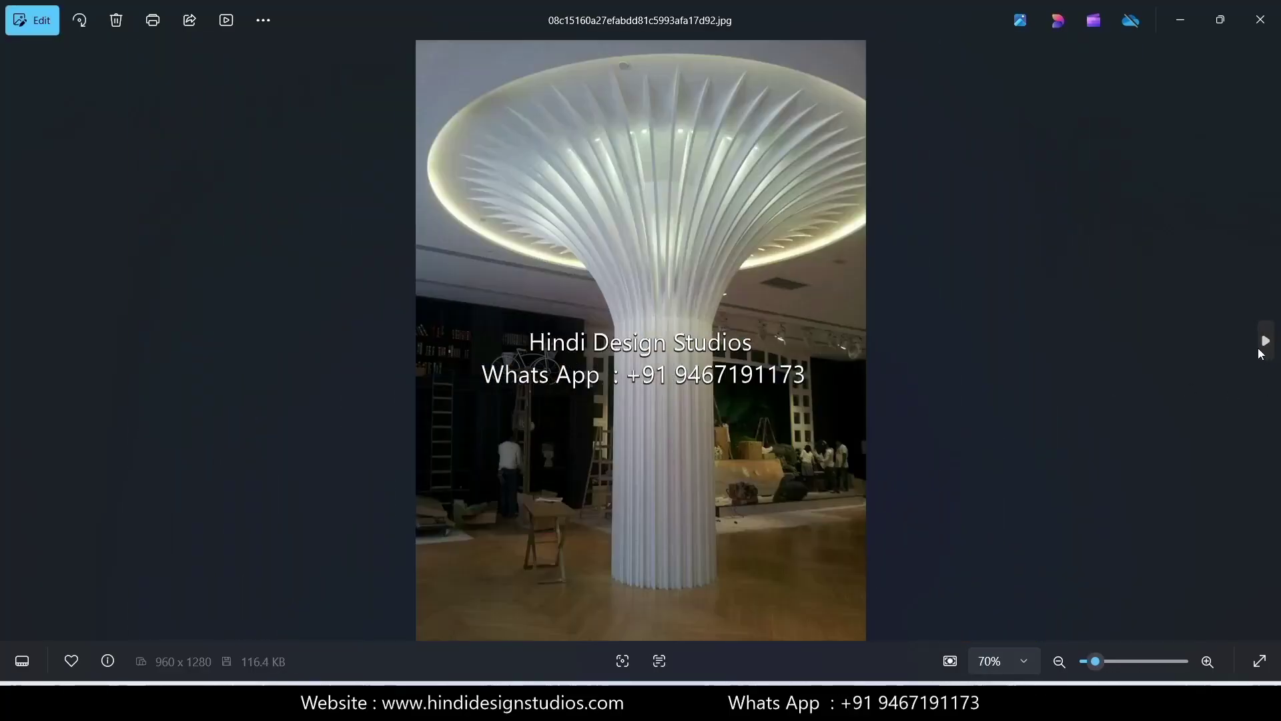
pyautogui.click(1266, 341)
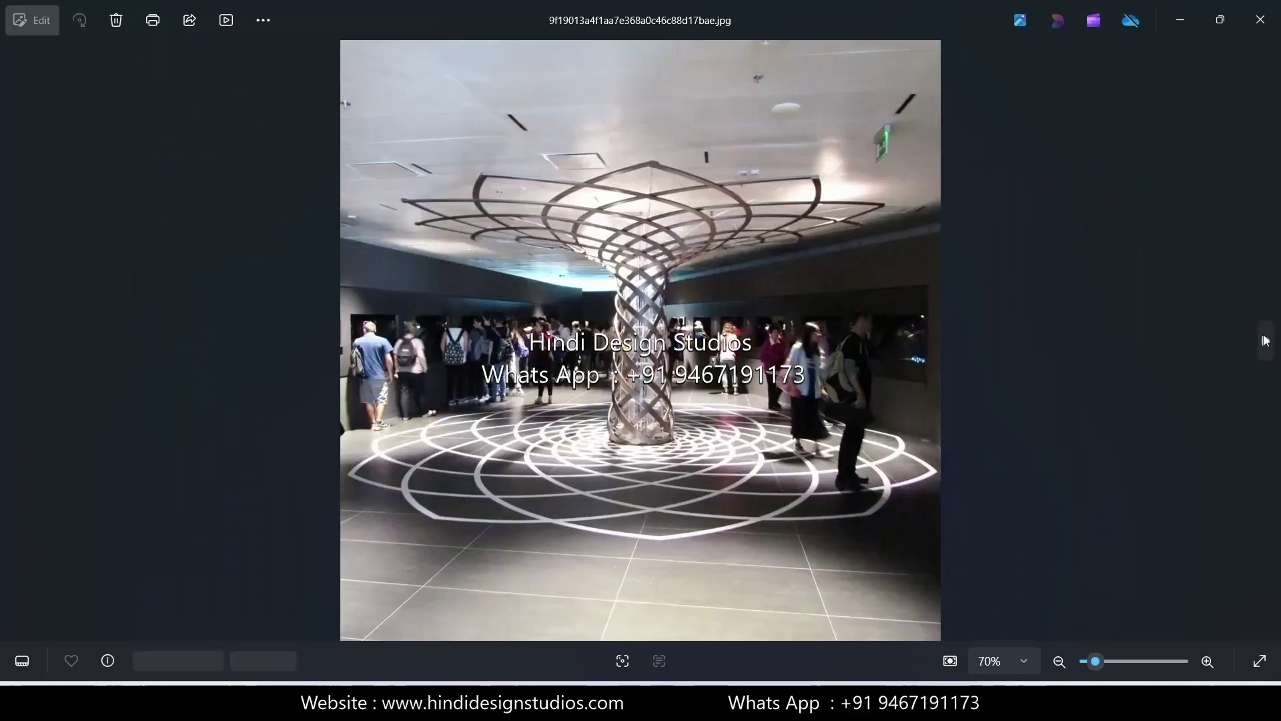
pyautogui.click(1265, 341)
pyautogui.click(1265, 341)
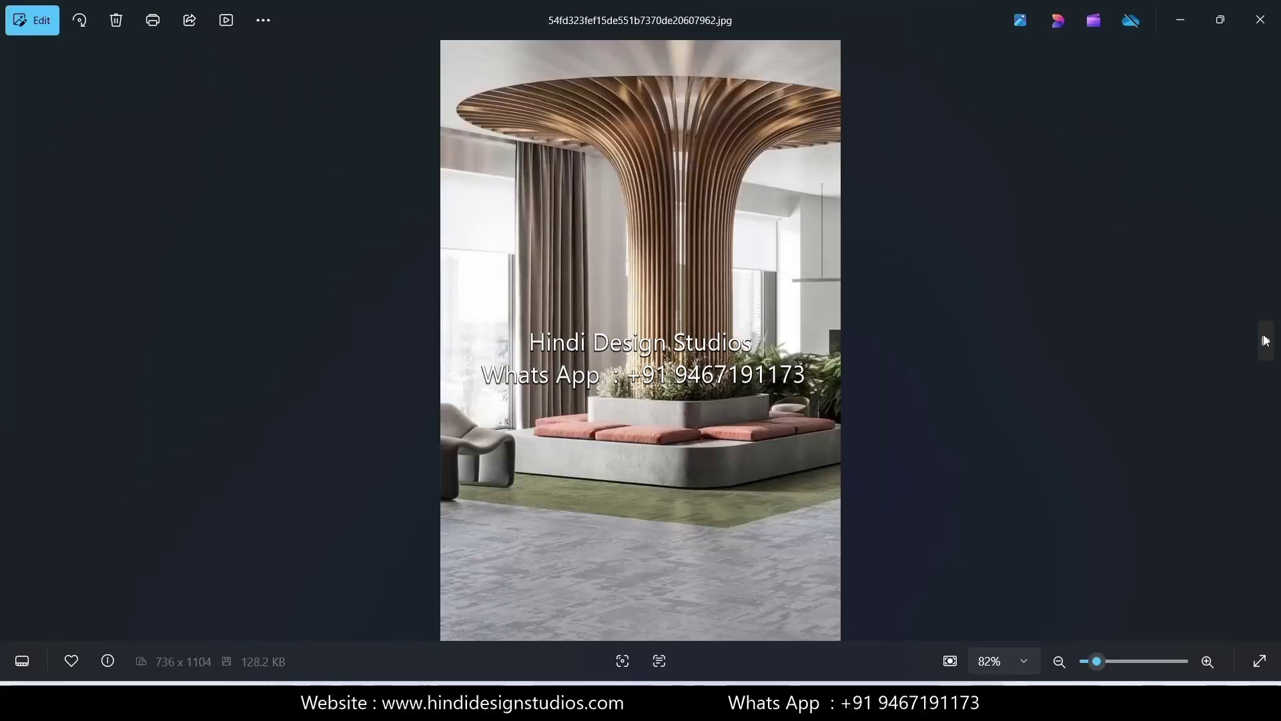
pyautogui.click(1265, 341)
pyautogui.click(1266, 341)
pyautogui.click(1265, 341)
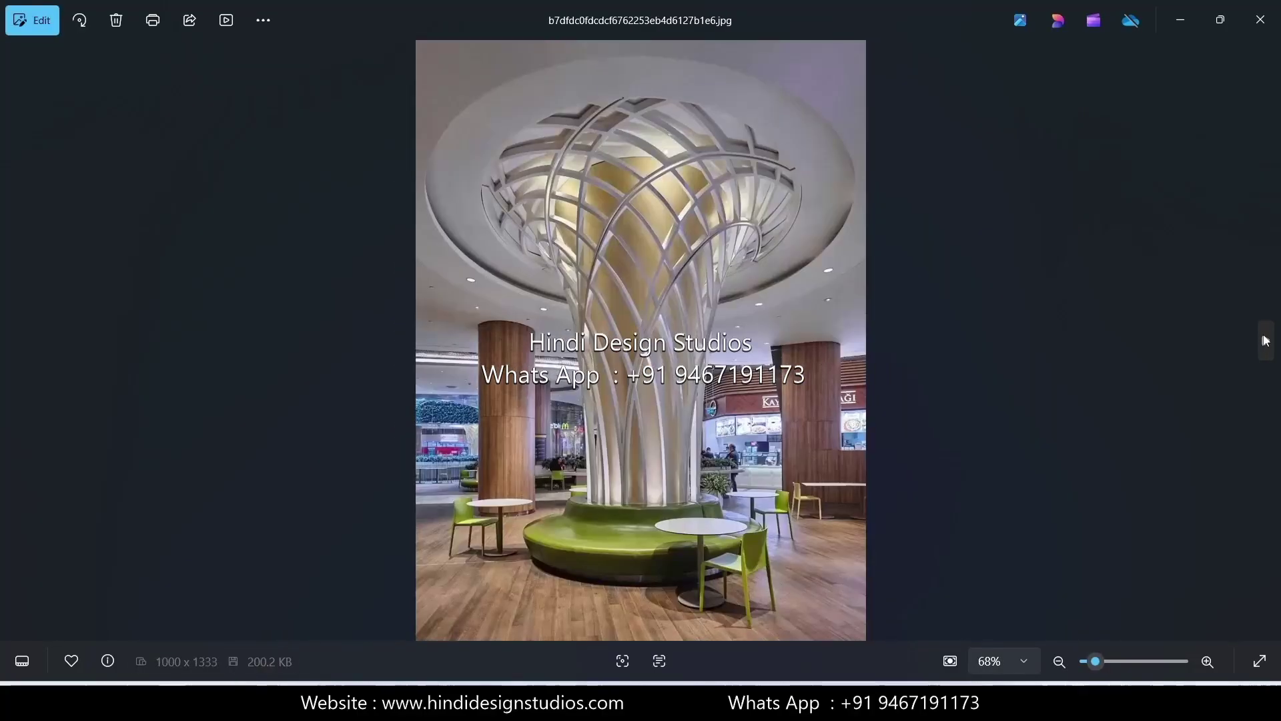
pyautogui.click(1266, 341)
pyautogui.click(1266, 341)
pyautogui.press('Right')
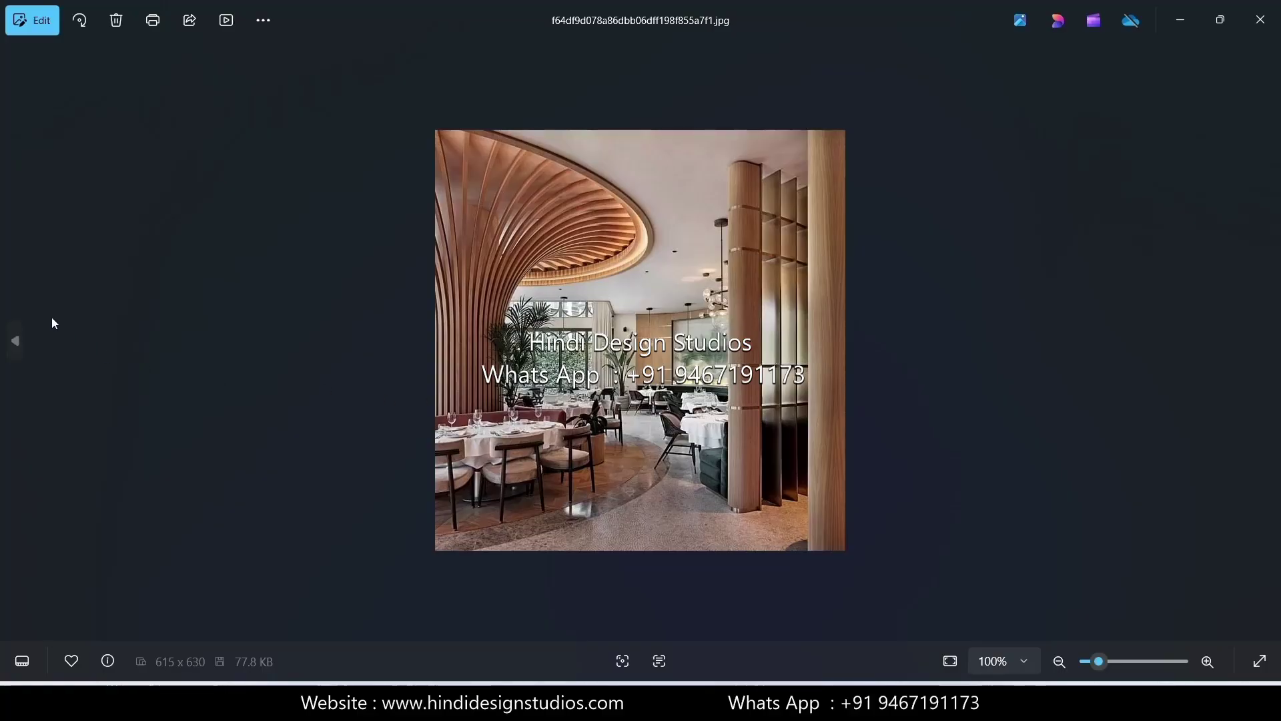
pyautogui.click(18, 345)
# Return to SketchUp and examine the finished flared column from a low viewpoint beneath its top ring
pyautogui.click(1181, 20)
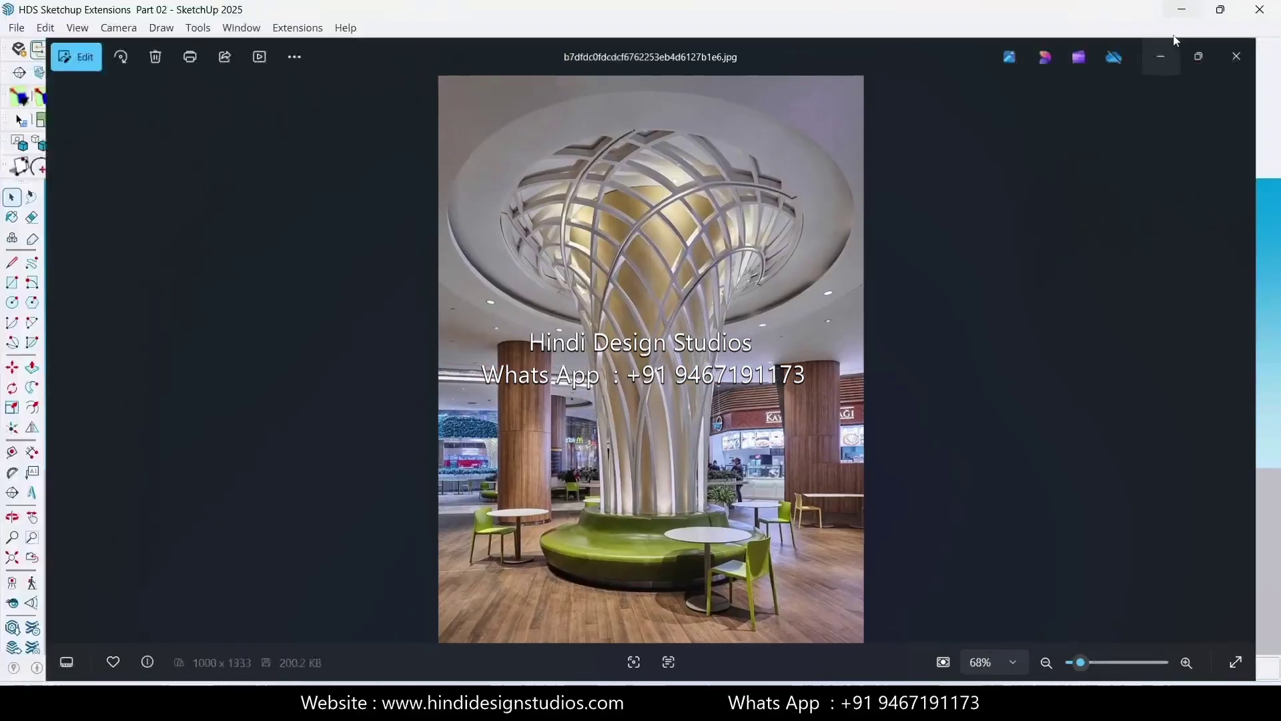
pyautogui.scroll(-2, 657, 431)
pyautogui.moveTo(718, 474); pyautogui.dragTo(574, 504, button='middle')
pyautogui.keyDown('shift'); pyautogui.moveTo(607, 434); pyautogui.dragTo(681, 469, button='middle'); pyautogui.keyUp('shift')
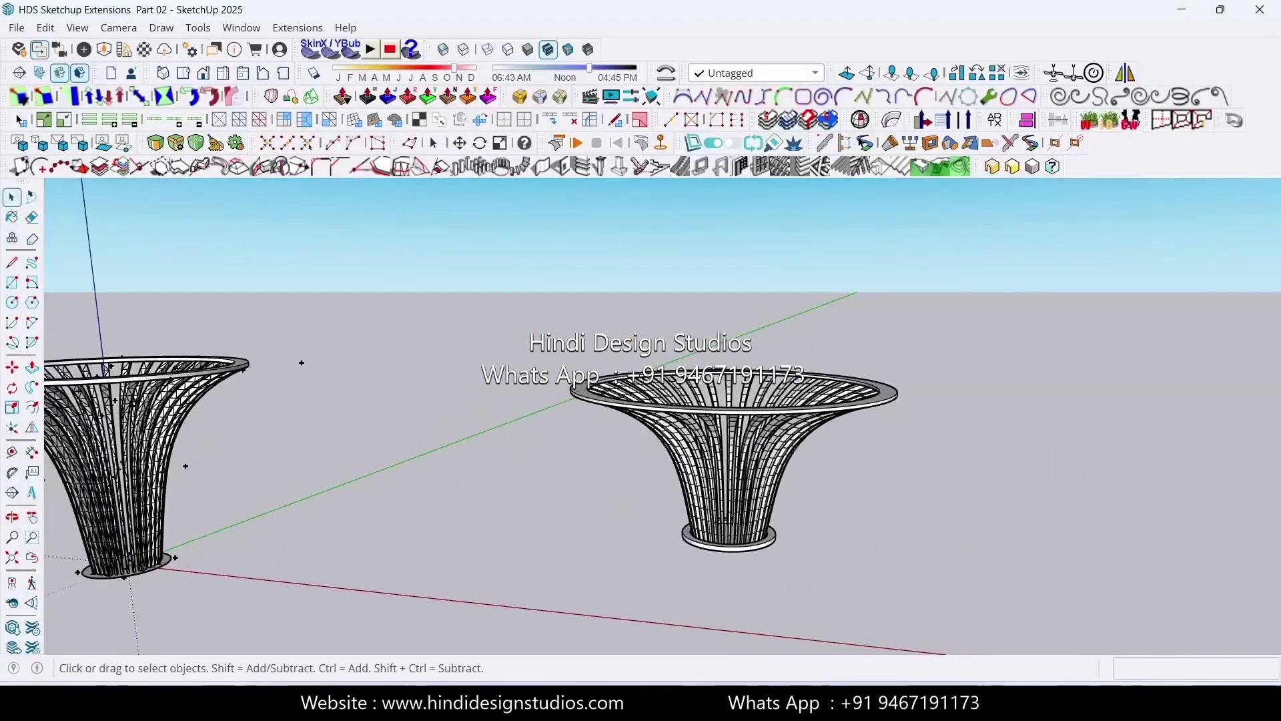
pyautogui.keyDown('shift'); pyautogui.moveTo(655, 421); pyautogui.dragTo(801, 414, button='middle'); pyautogui.keyUp('shift')
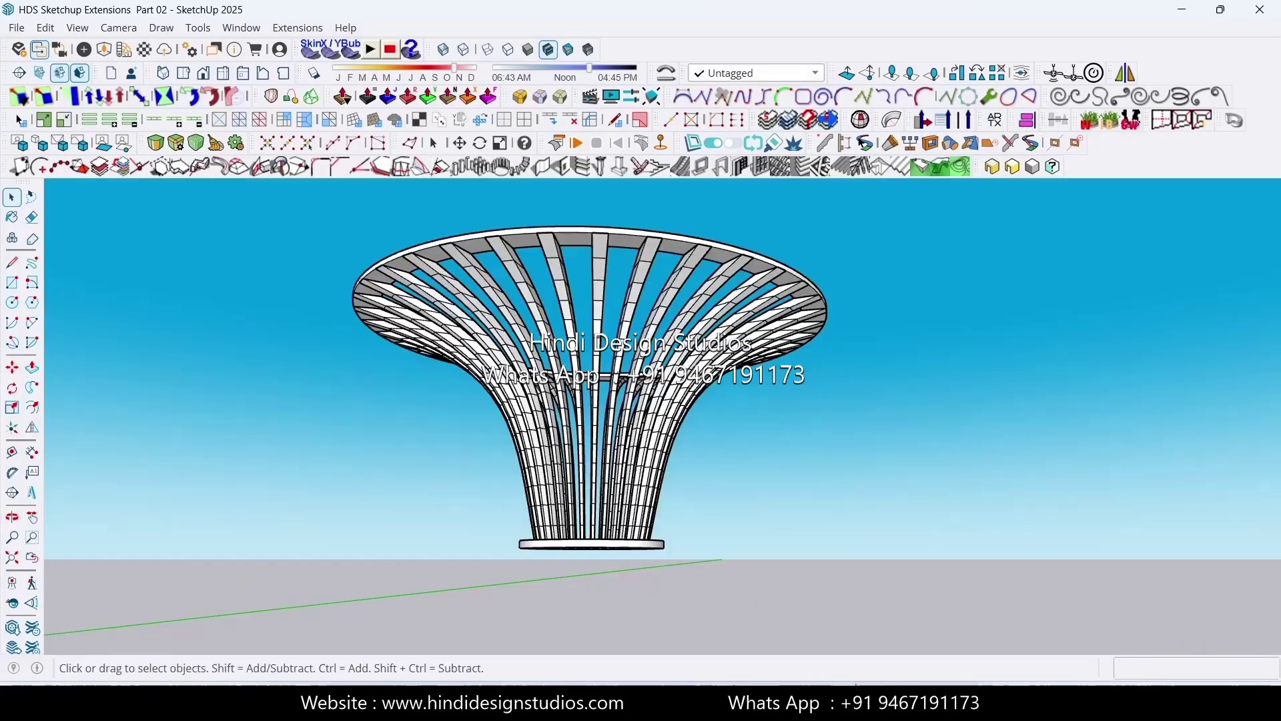
# Glance at the Sketchup 2025 Extensions model, return to the column model and compare the column with the timber reference photo
pyautogui.click(845, 703)
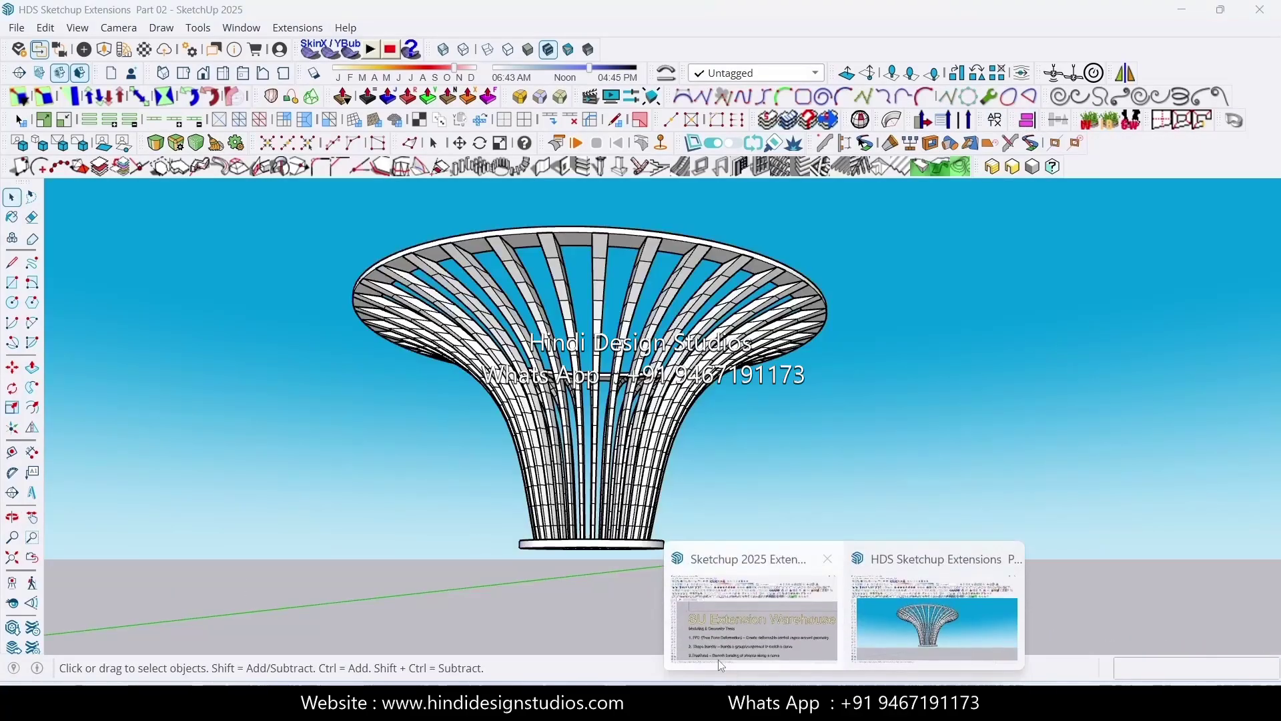
pyautogui.click(721, 634)
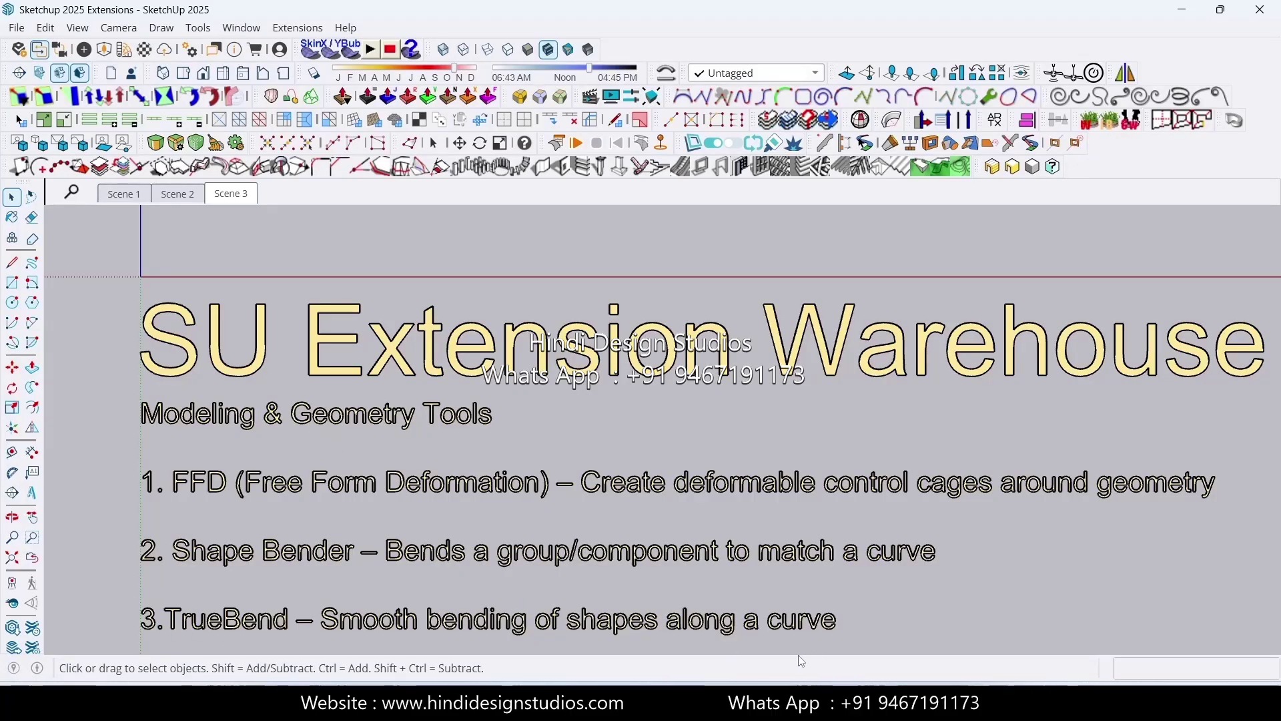
pyautogui.click(842, 702)
pyautogui.click(915, 627)
pyautogui.moveTo(579, 346)
pyautogui.mouseDown(button='middle')
pyautogui.moveTo(597, 417)
pyautogui.moveTo(583, 343)
pyautogui.moveTo(588, 360)
pyautogui.mouseUp(button='middle')
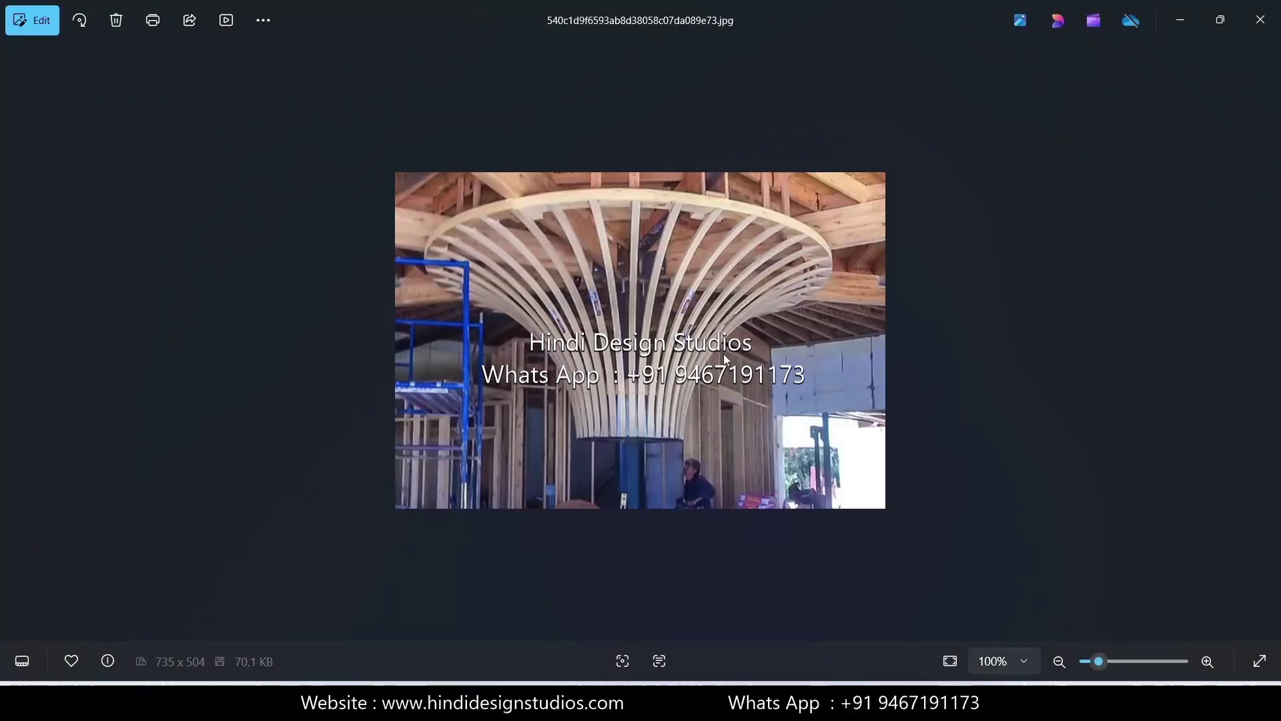
pyautogui.click(1181, 20)
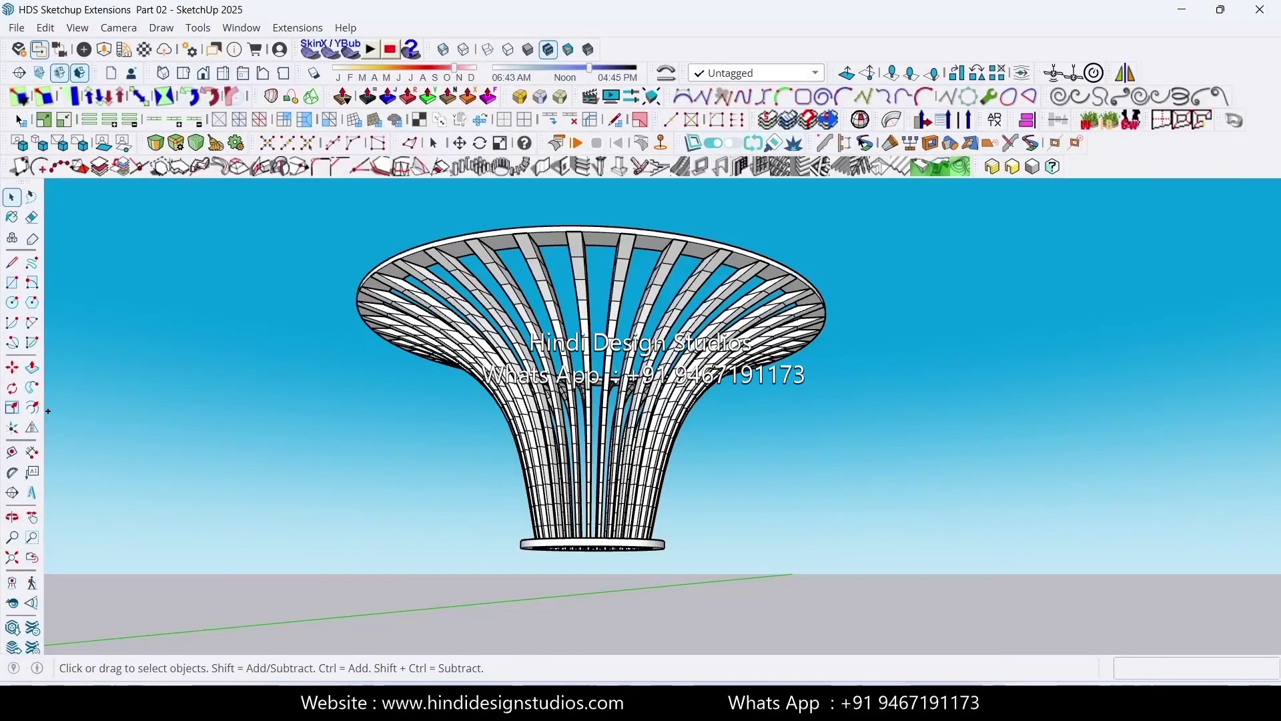
# Switch to the Sketchup 2025 Extensions model and read the SU Extension Warehouse list of modeling and geometry tools
pyautogui.moveTo(847, 709)
pyautogui.click(747, 620)
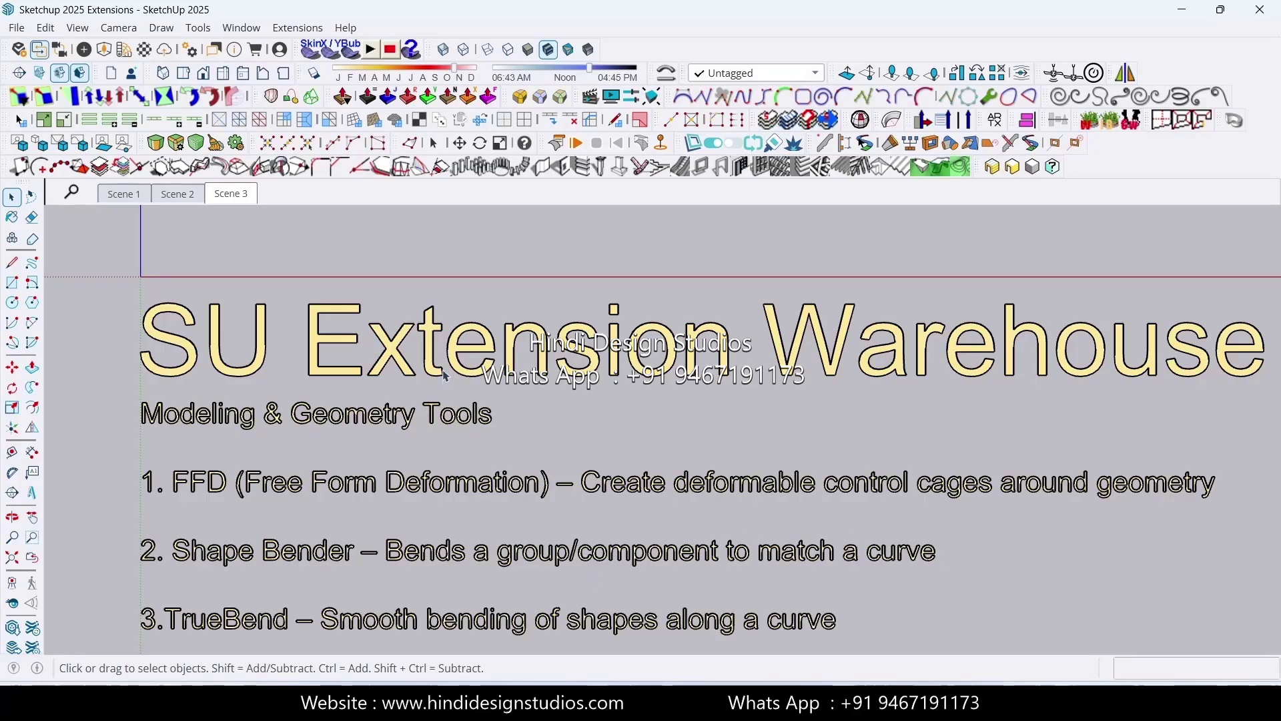
pyautogui.scroll(-8, 446, 377)
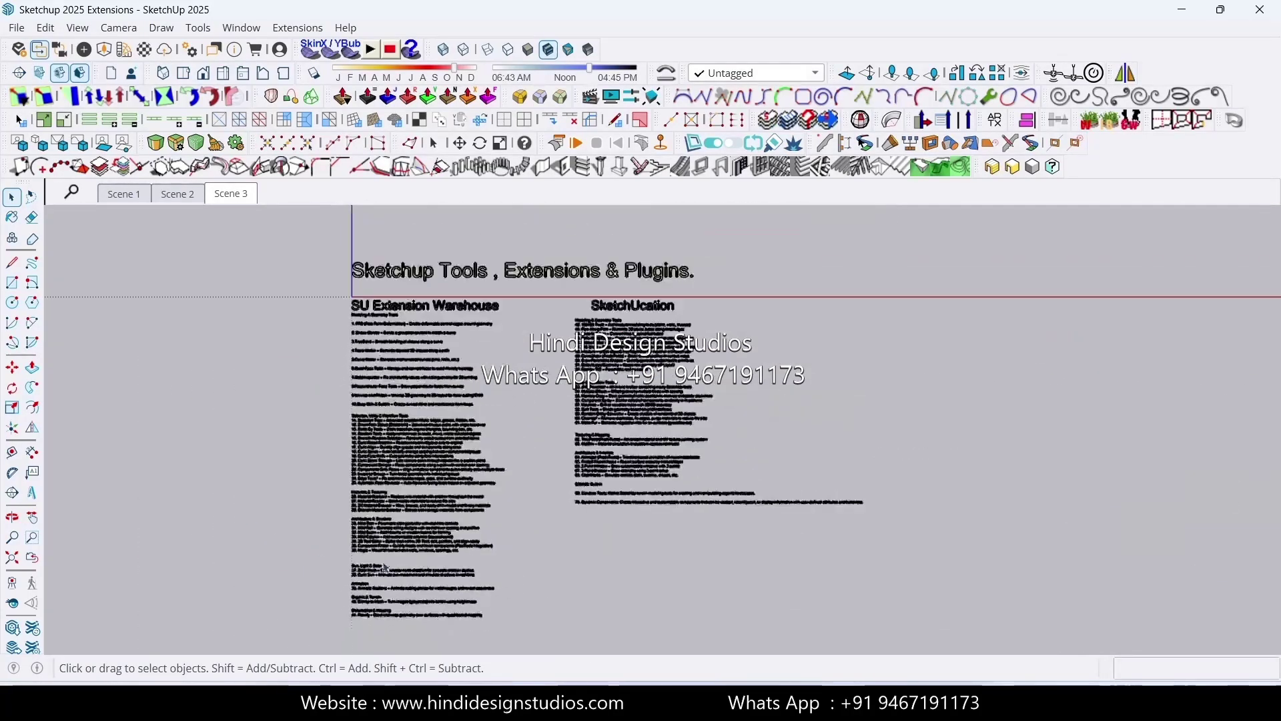
pyautogui.scroll(5, 390, 362)
pyautogui.scroll(-2, 535, 569)
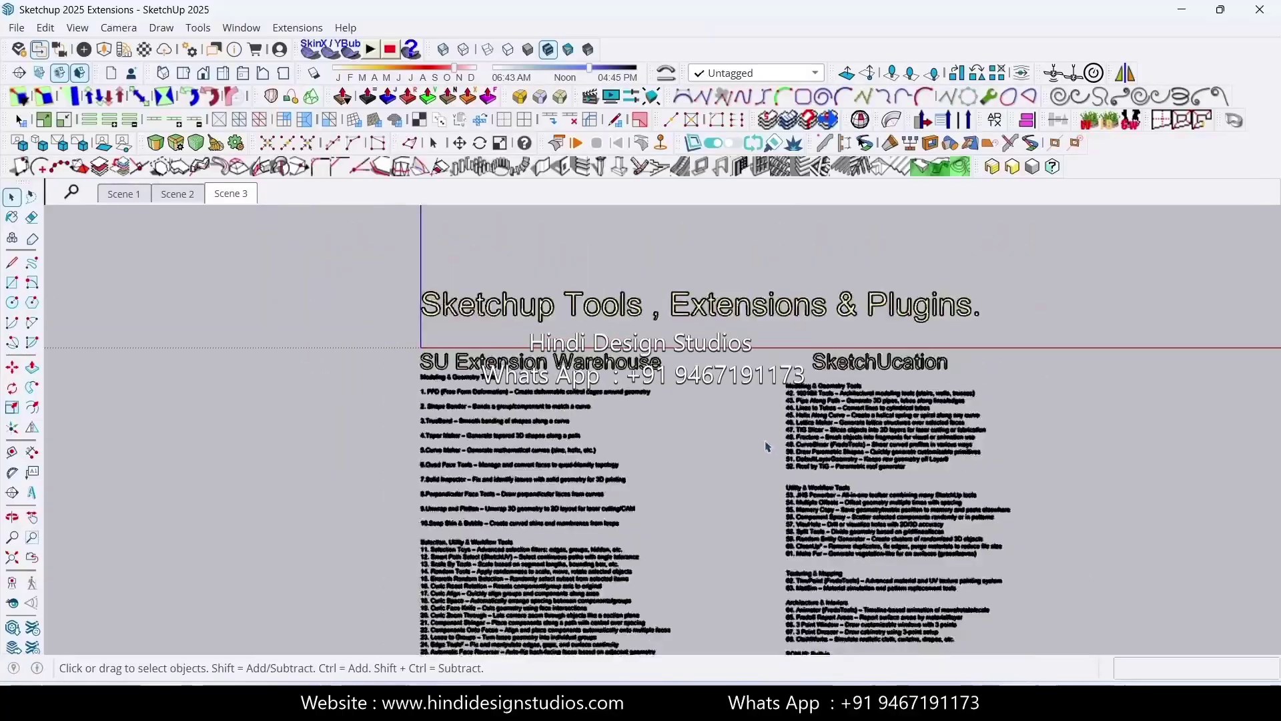
pyautogui.scroll(3, 669, 571)
pyautogui.scroll(4, 361, 303)
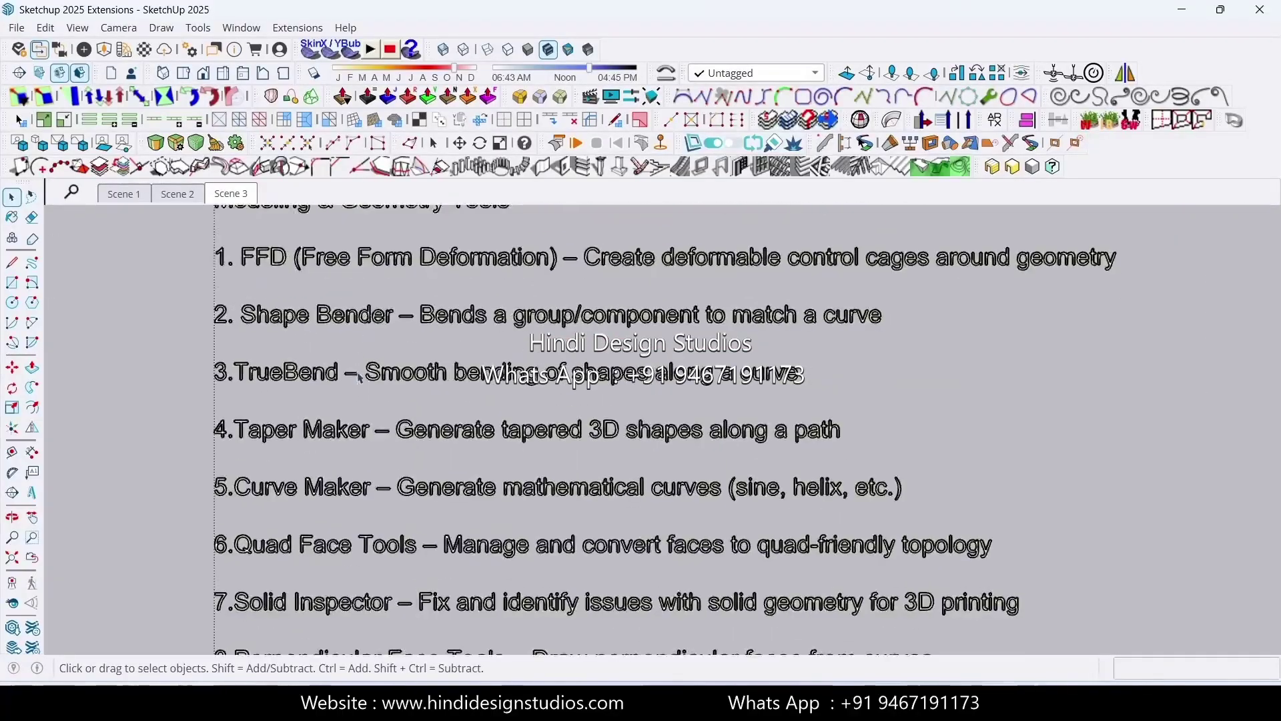
pyautogui.scroll(3, 280, 384)
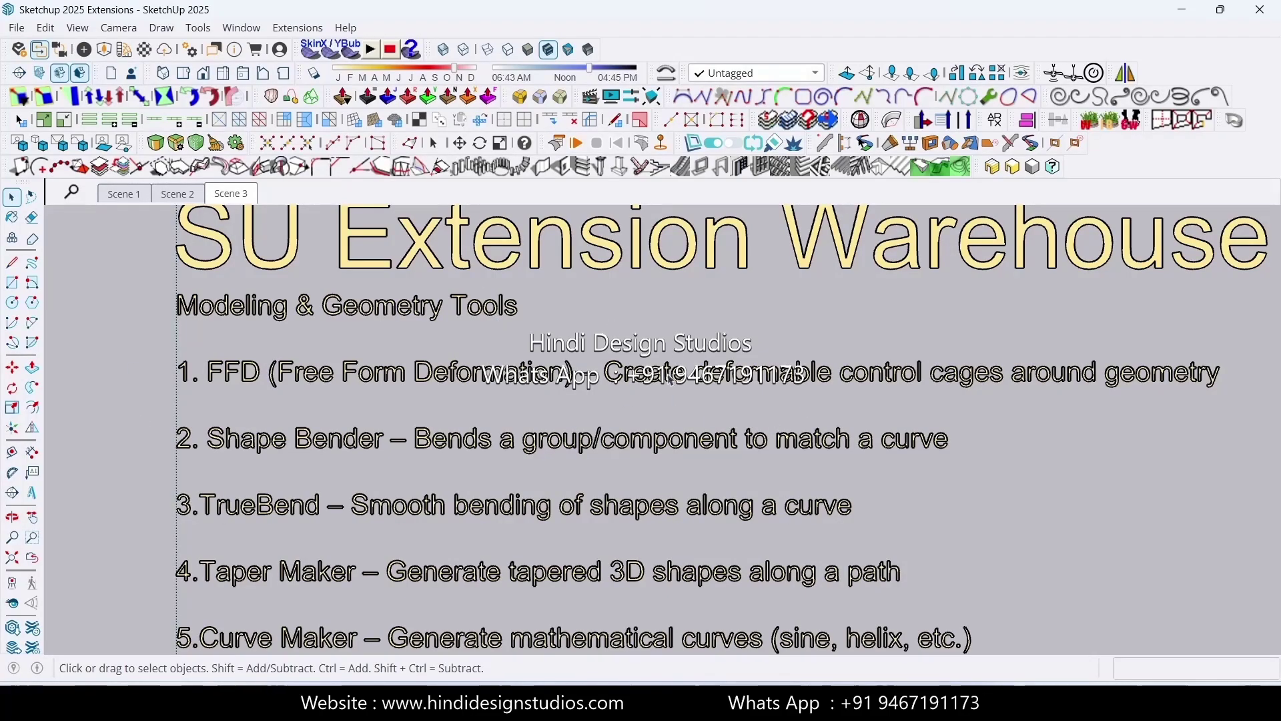
pyautogui.scroll(-2, 668, 376)
pyautogui.scroll(3, 660, 296)
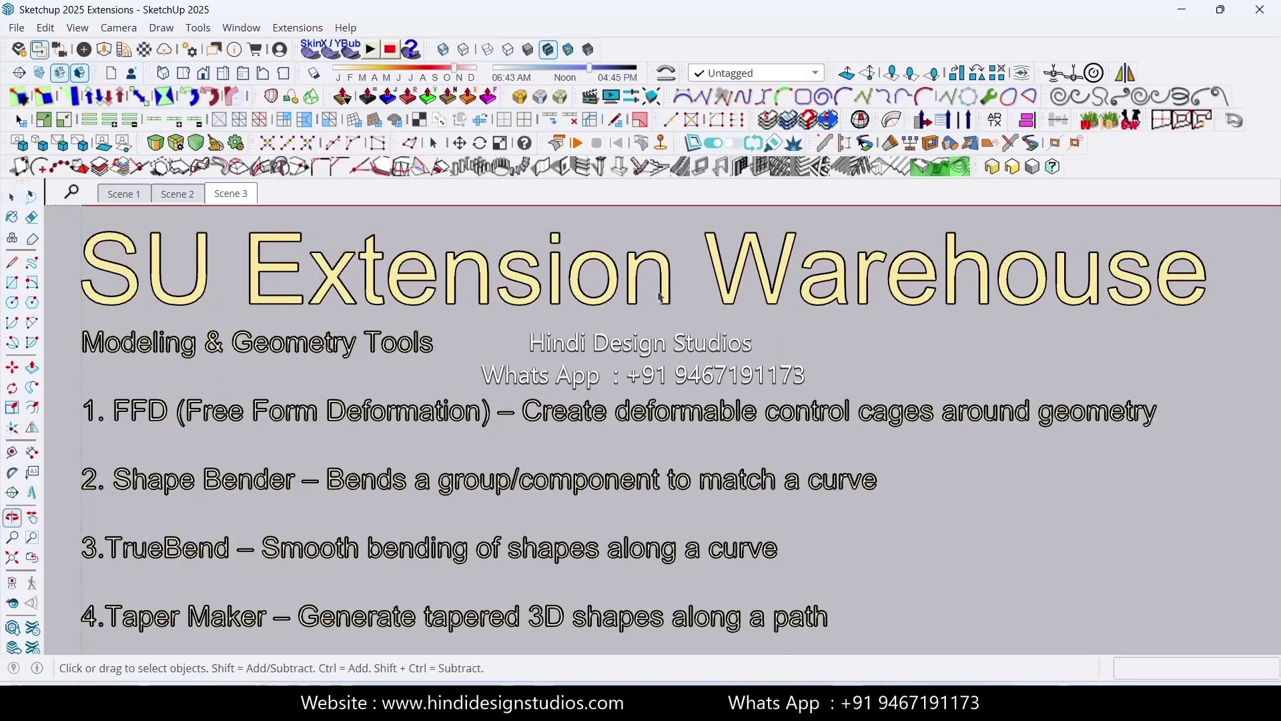
pyautogui.scroll(-1, 661, 297)
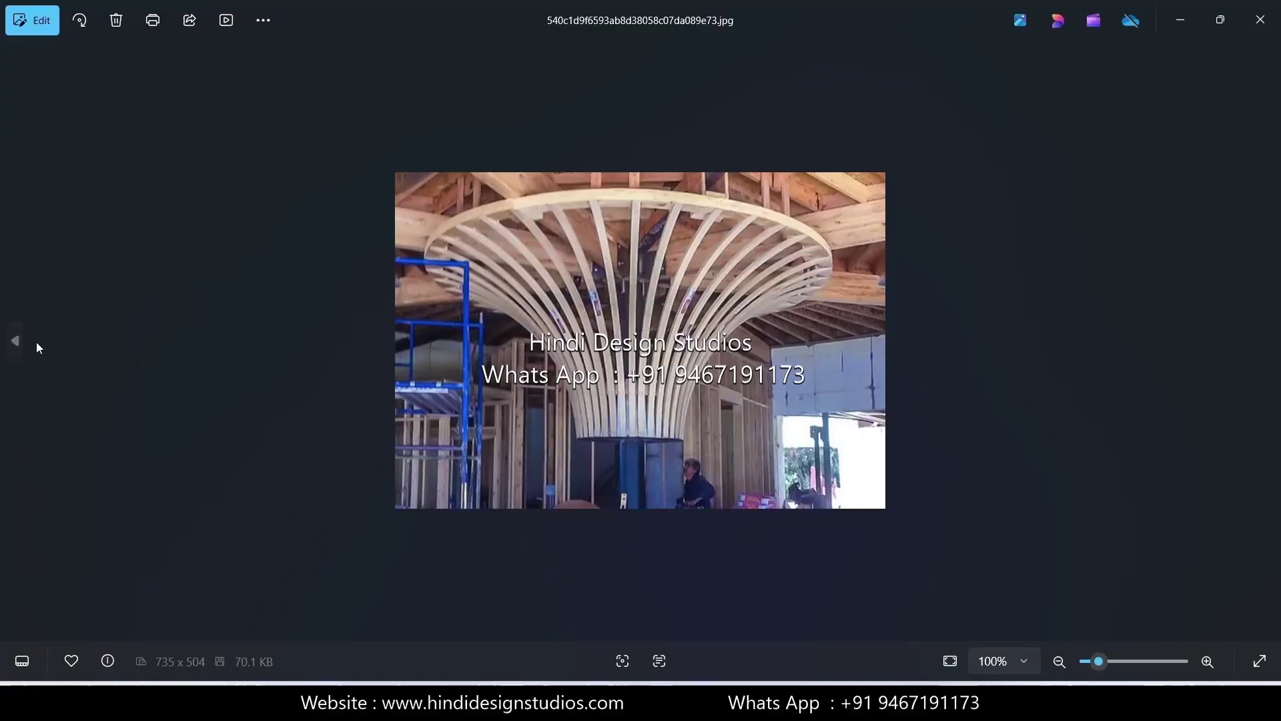
# Go back and forth through the tree-like column reference photos, comparing the ribbed and lattice designs
pyautogui.click(21, 338)
pyautogui.click(22, 338)
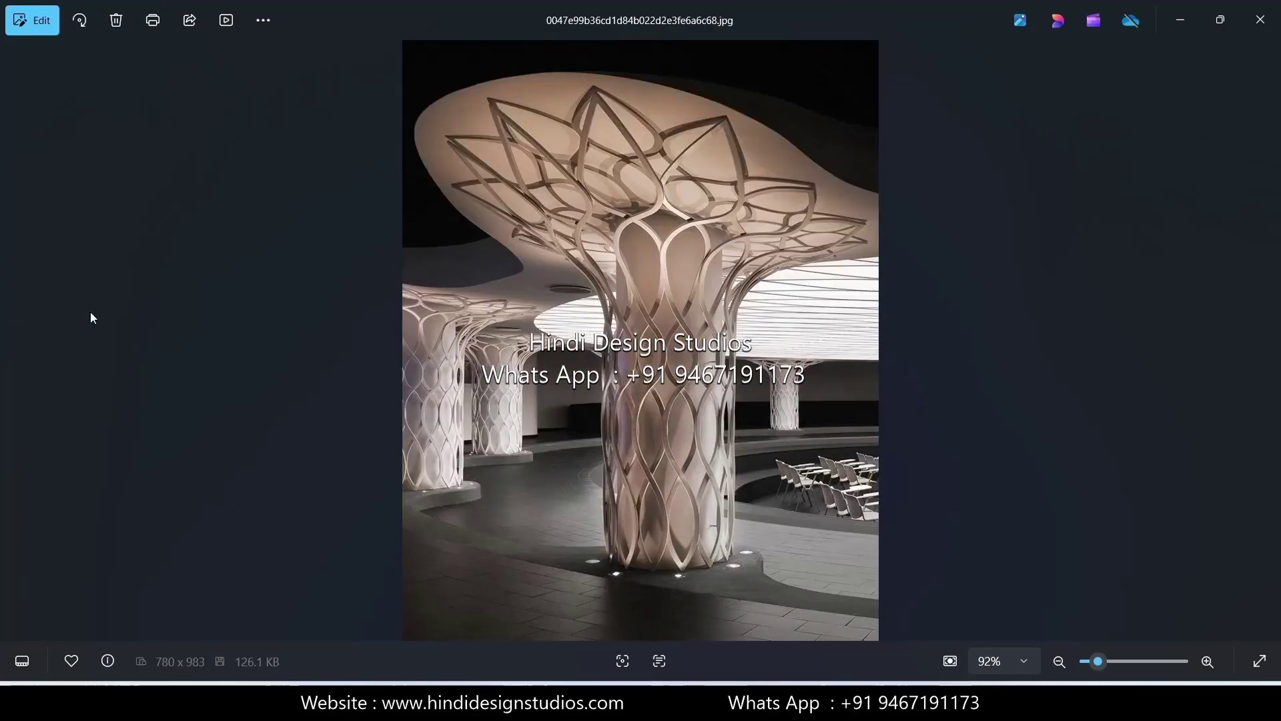
pyautogui.click(19, 337)
pyautogui.click(16, 340)
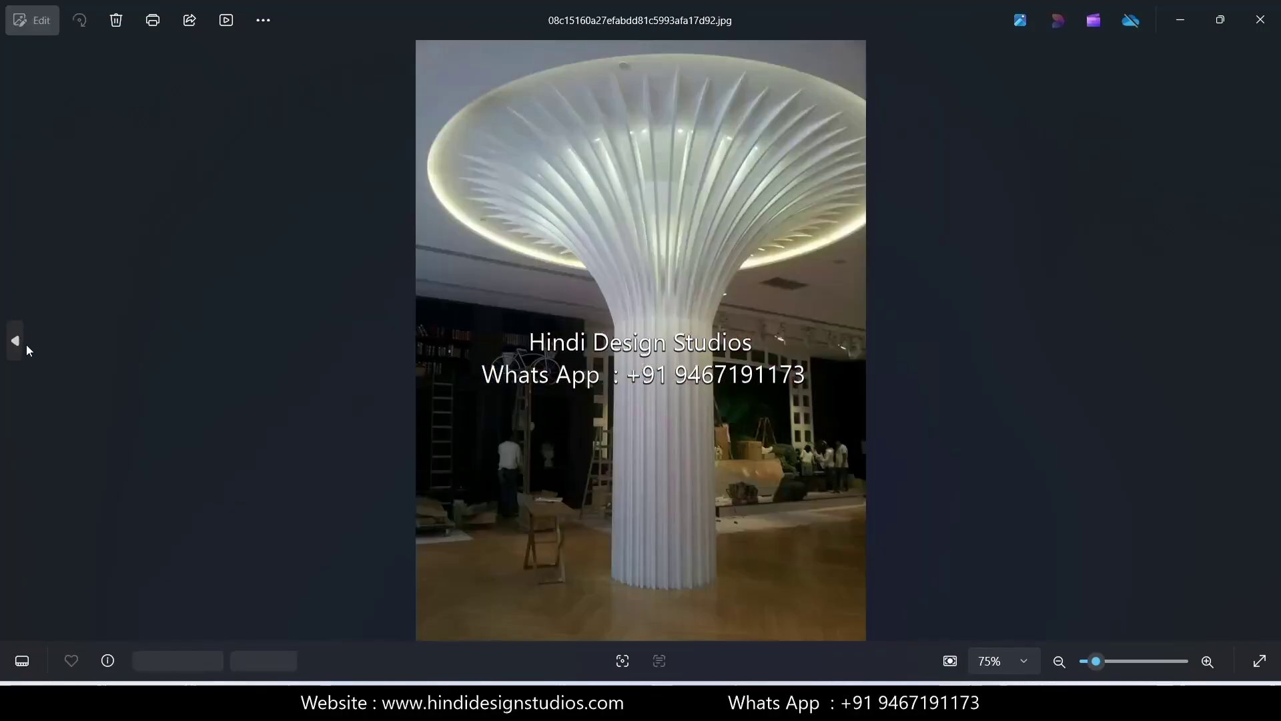
pyautogui.click(16, 340)
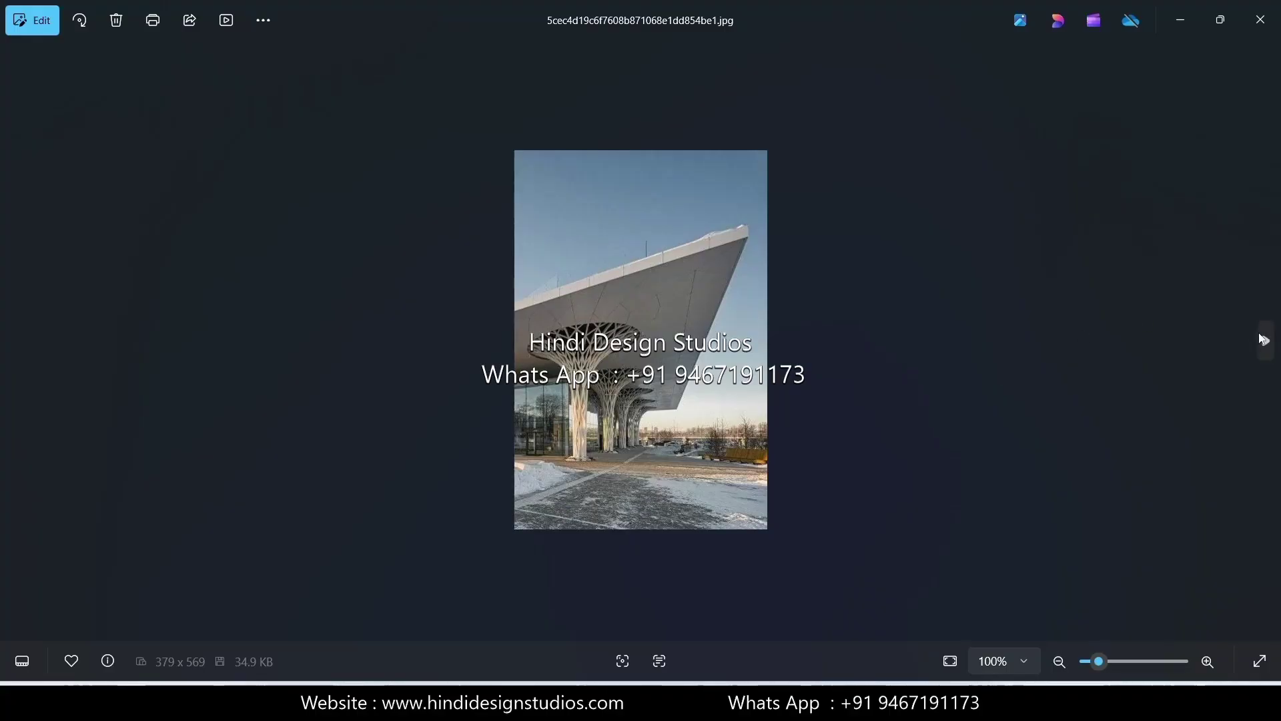
pyautogui.click(1264, 340)
pyautogui.click(1264, 339)
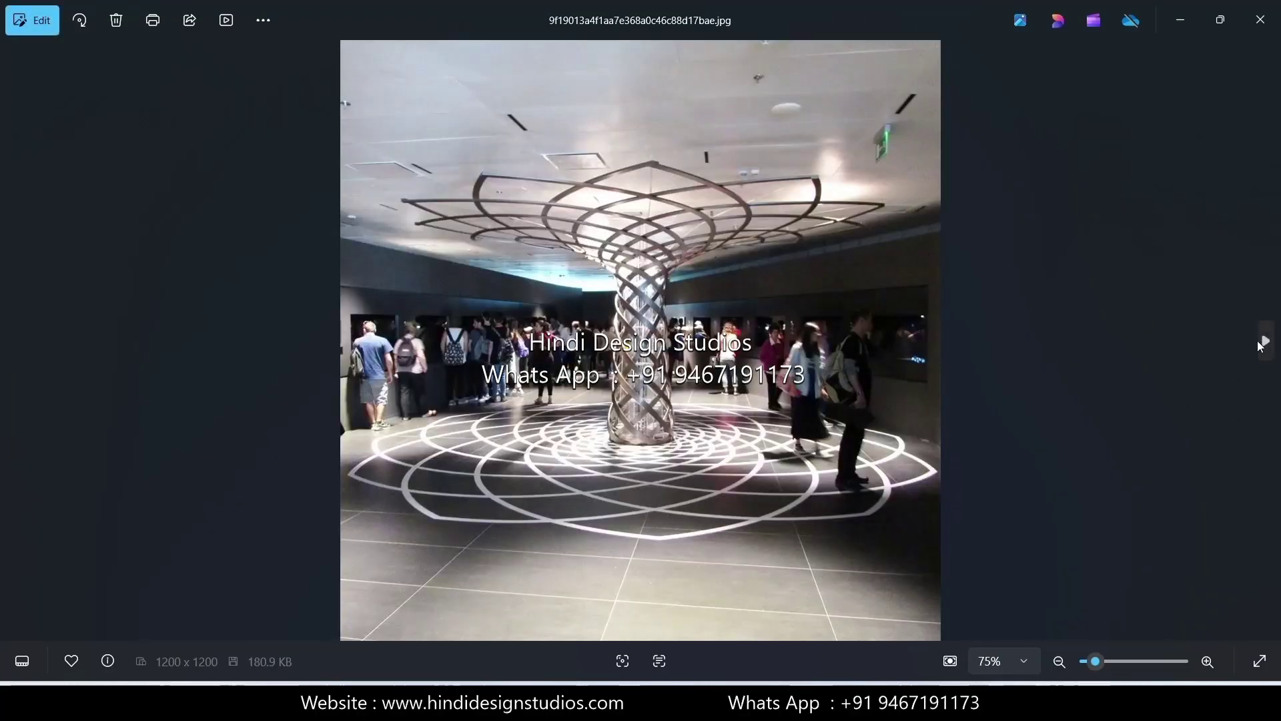
pyautogui.click(1263, 341)
pyautogui.click(1263, 341)
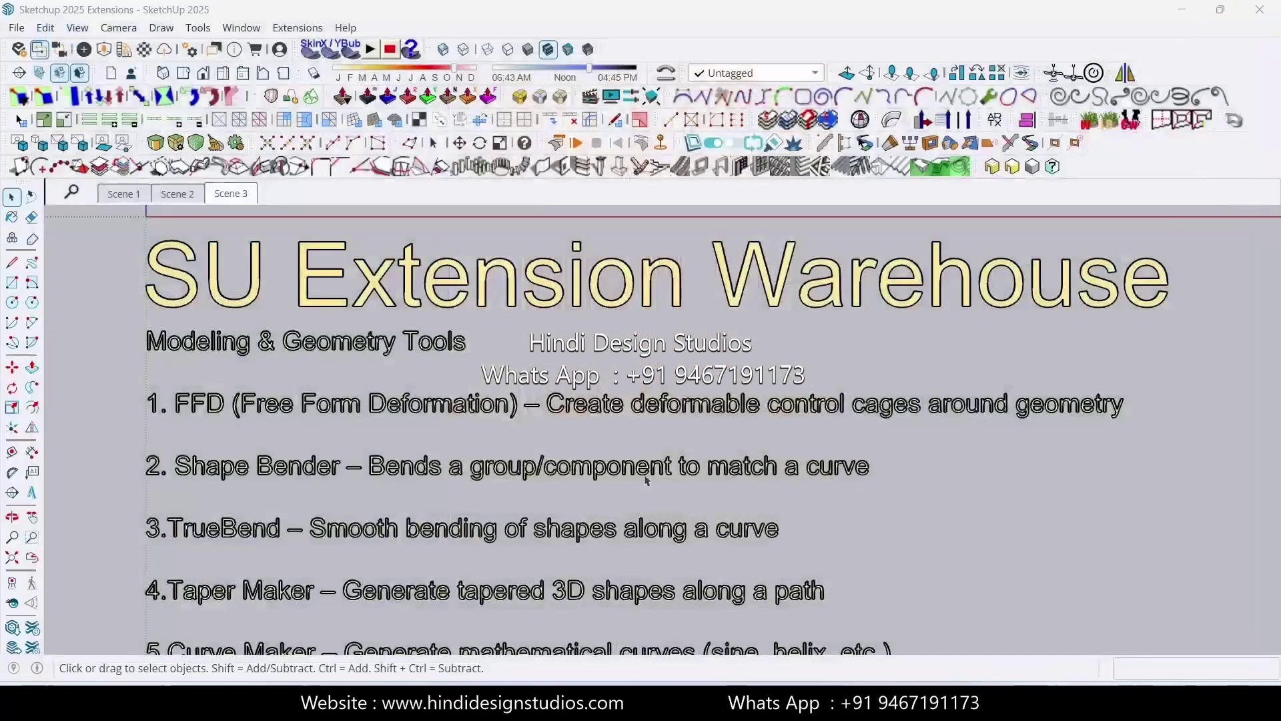
# Switch to the HDS Sketchup Extensions Part 02 model and inspect the column's strips and rings from around its base
pyautogui.click(980, 604)
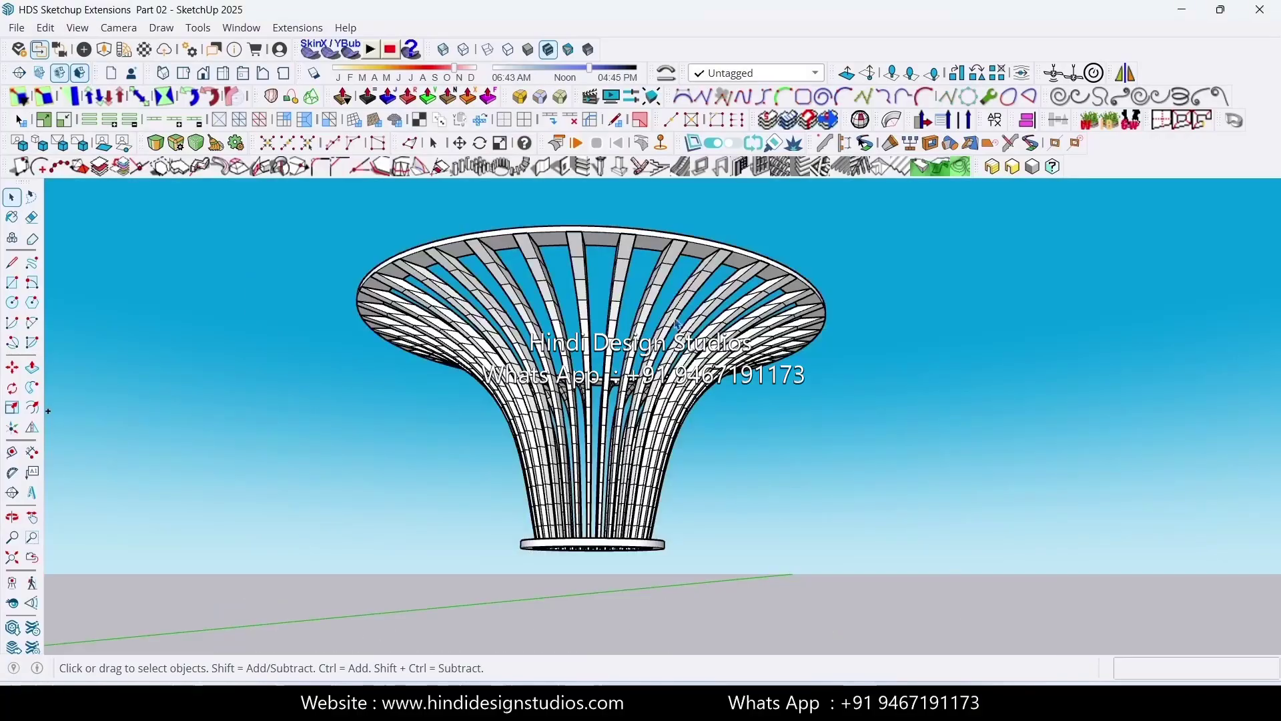
pyautogui.moveTo(593, 425); pyautogui.dragTo(933, 671, button='middle')
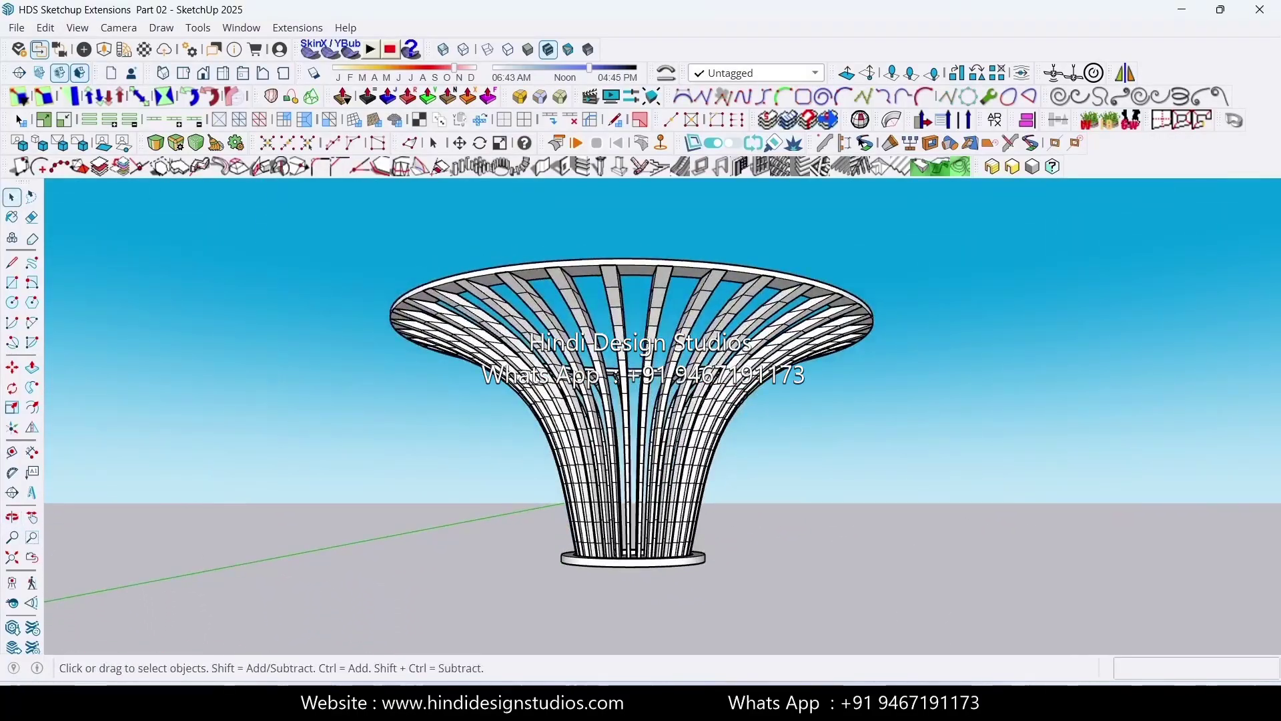
pyautogui.moveTo(591, 397); pyautogui.dragTo(661, 682, button='middle')
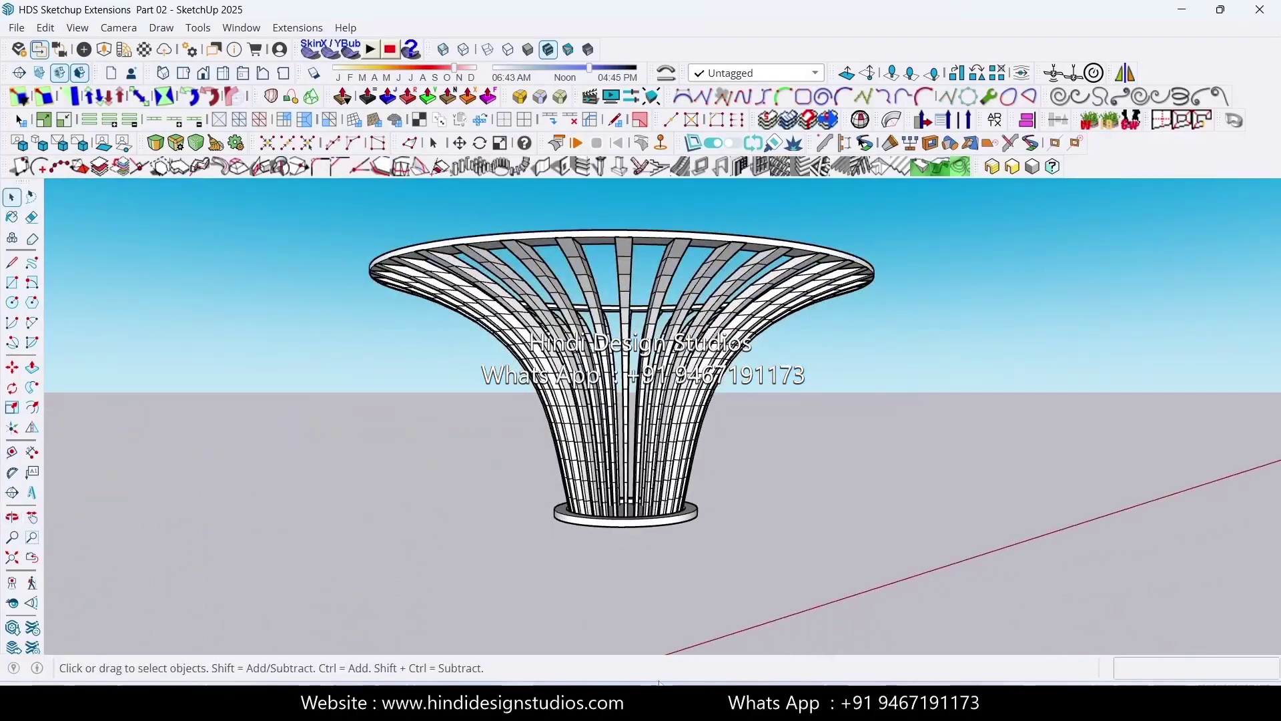
# Switch to the Sketchup 2025 Extensions model, review both extension lists and restore the Scene 3 view
pyautogui.click(774, 604)
pyautogui.scroll(-5, 422, 326)
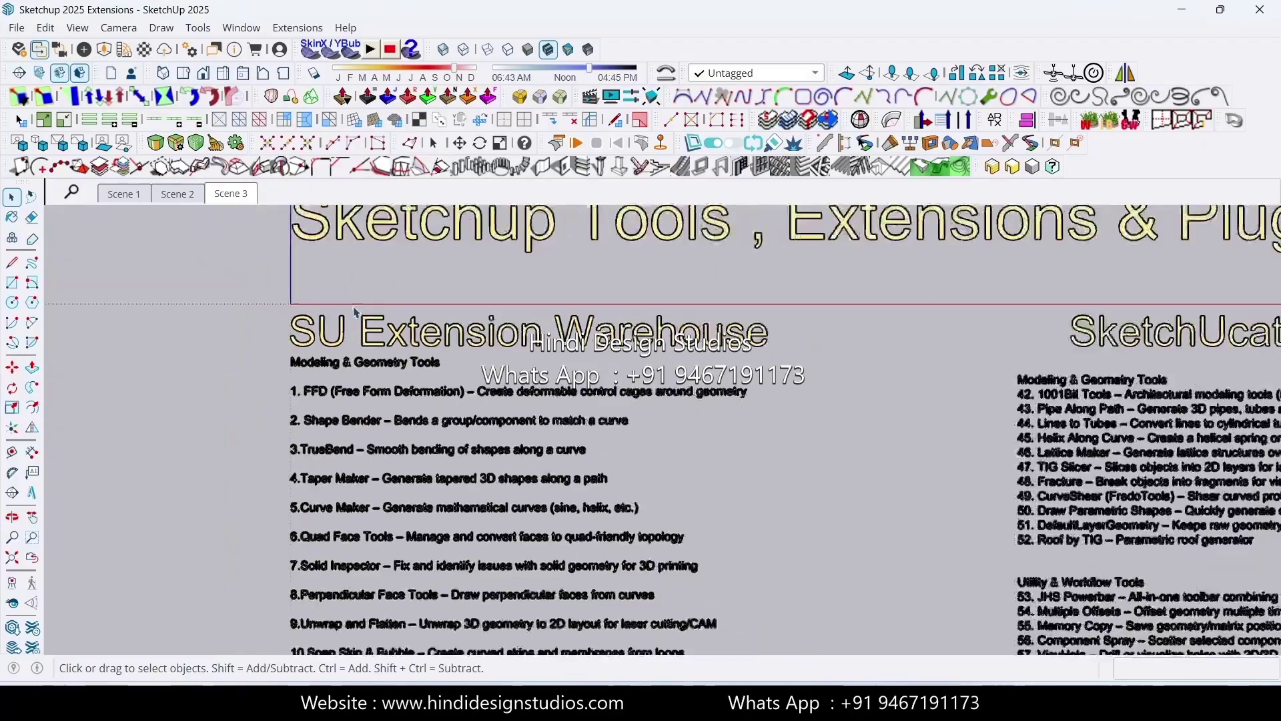
pyautogui.scroll(5, 422, 325)
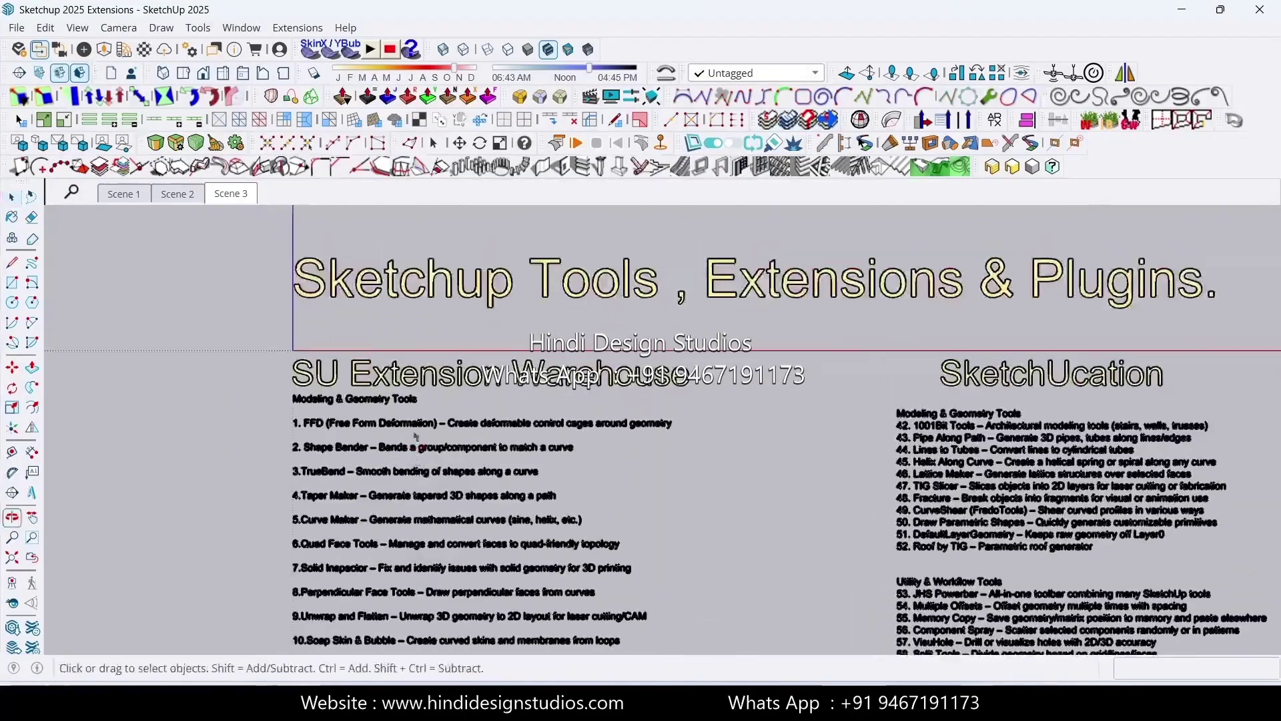
pyautogui.scroll(3, 721, 337)
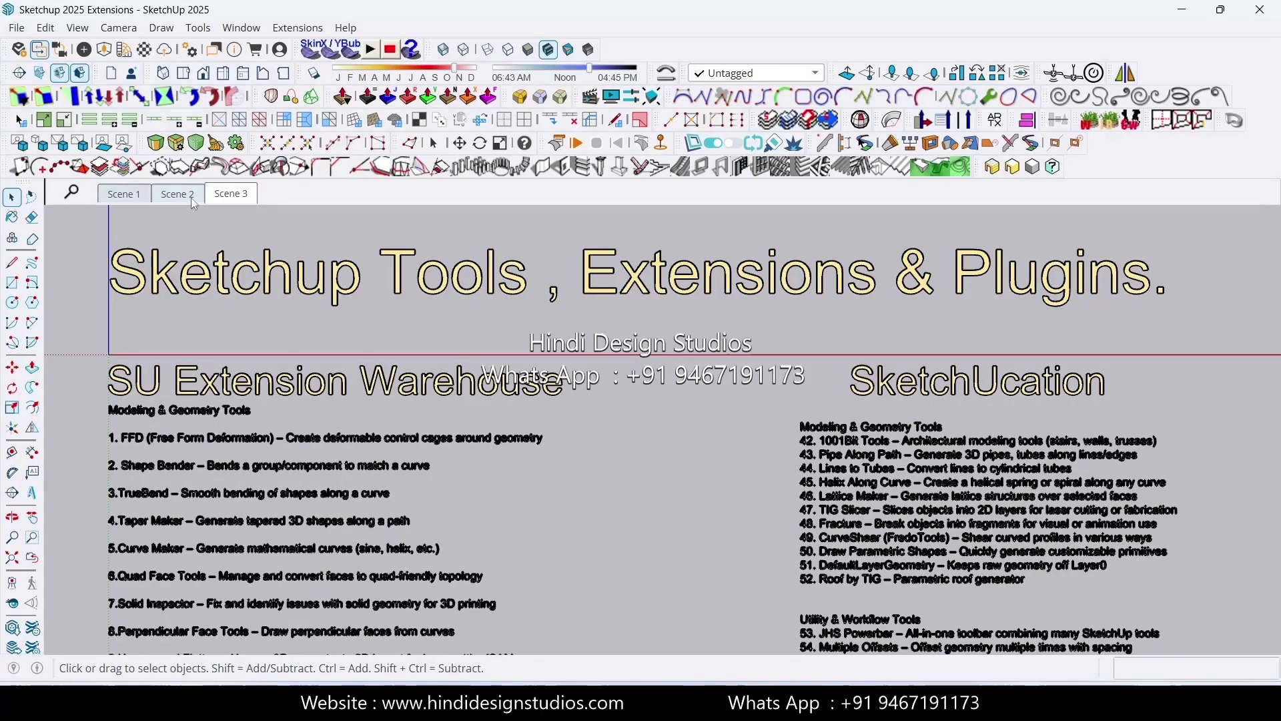
pyautogui.click(230, 195)
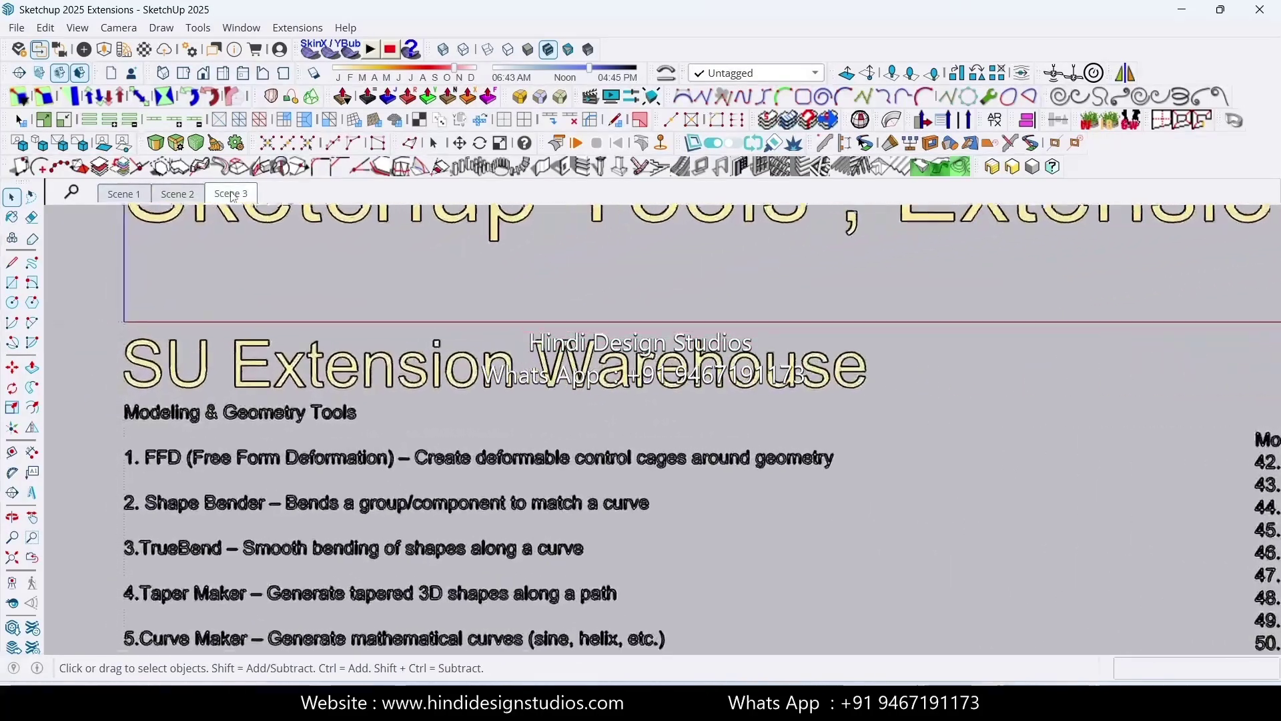